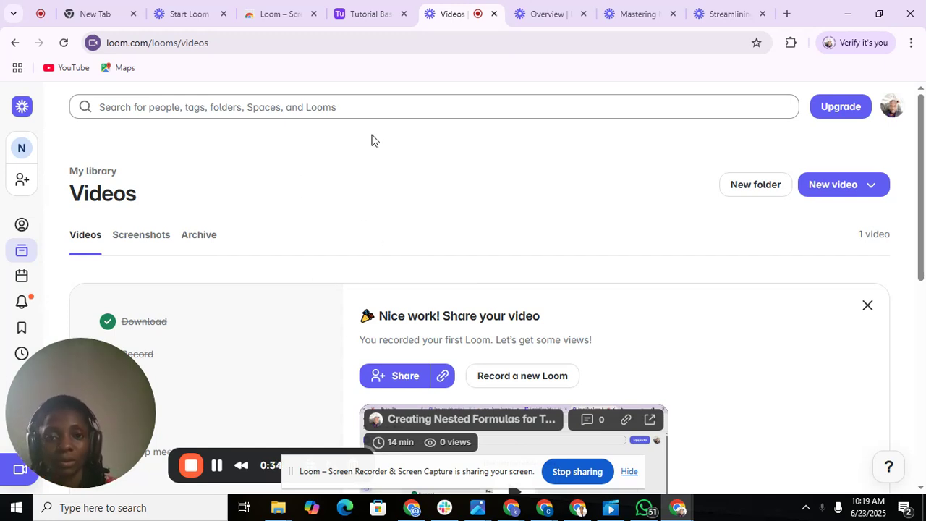
In the Tutorial Base, create a blank table from scratch named Student's Table.
click(373, 20)
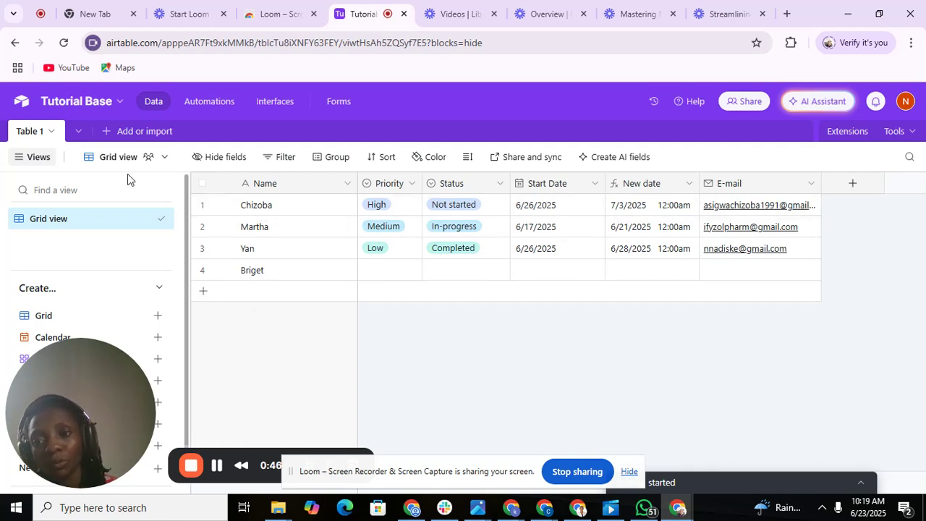
click(105, 138)
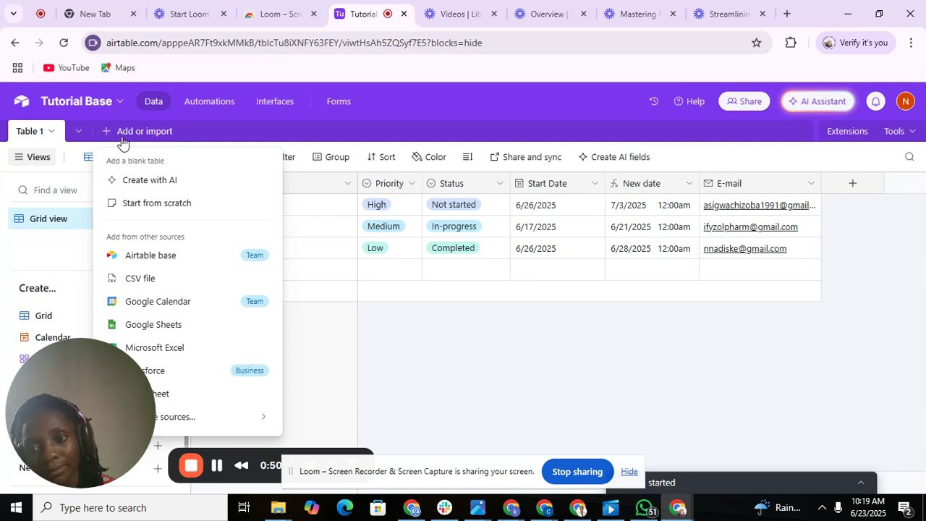
click(157, 203)
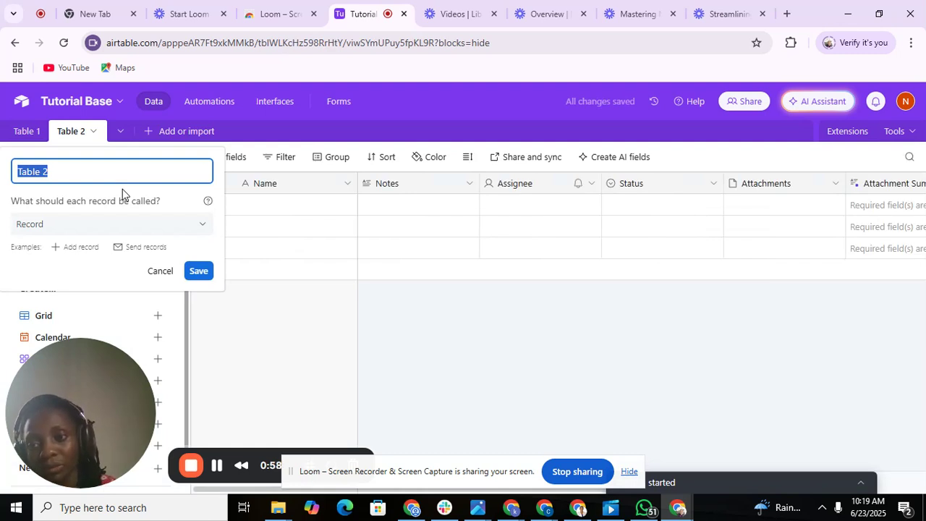
key(BackSpace)
text(S)
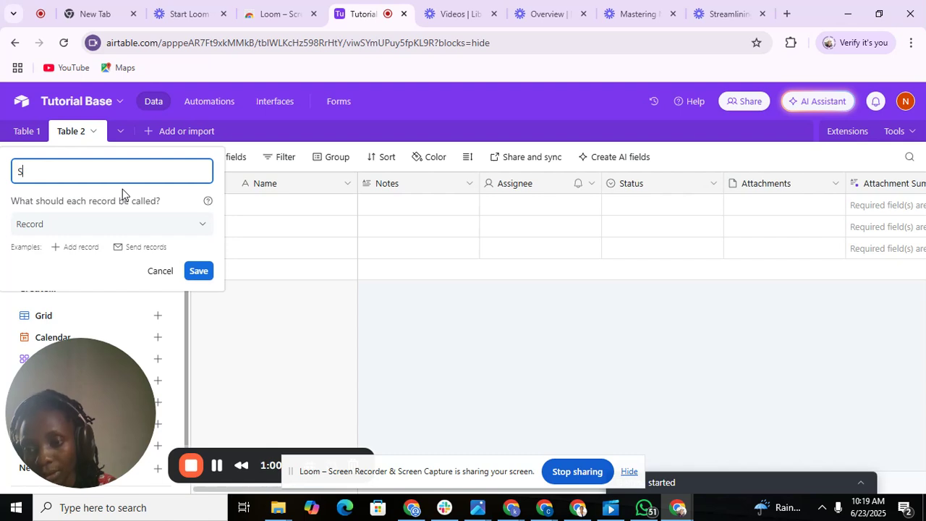
text(tudent)
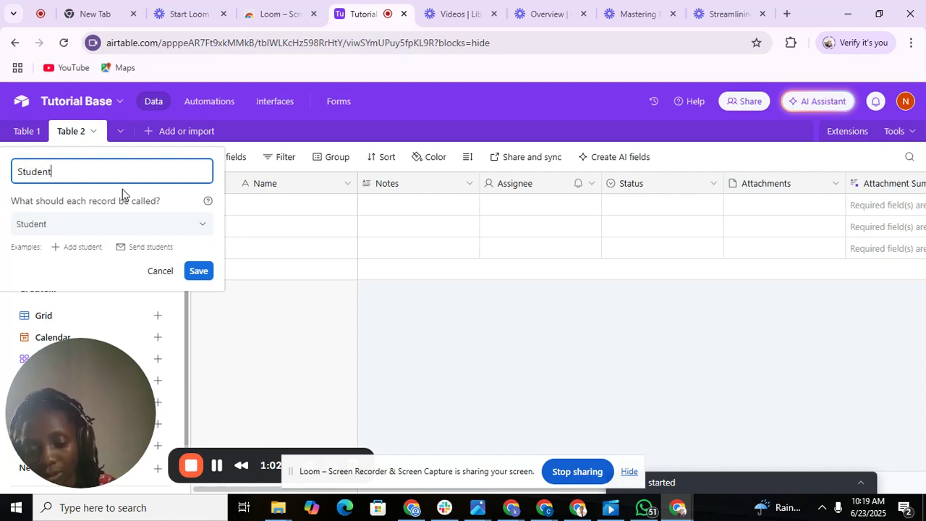
text('s)
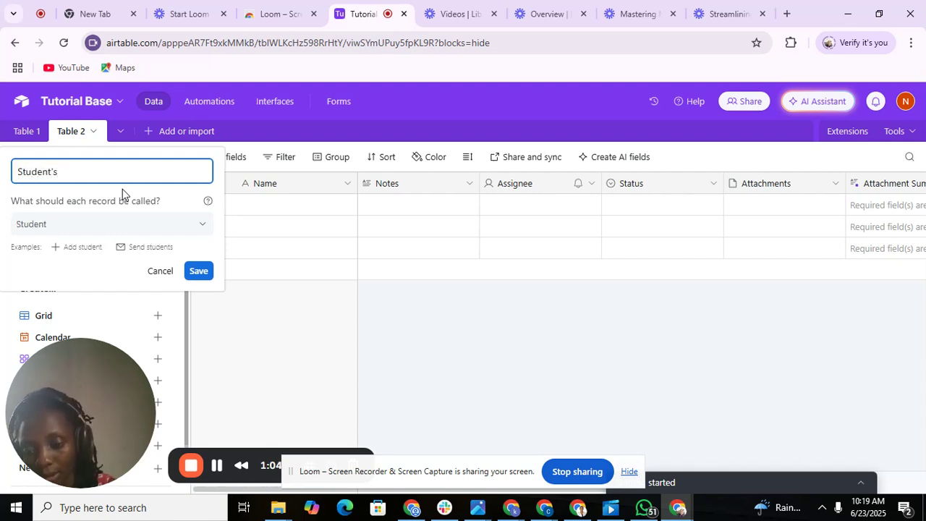
text( Table)
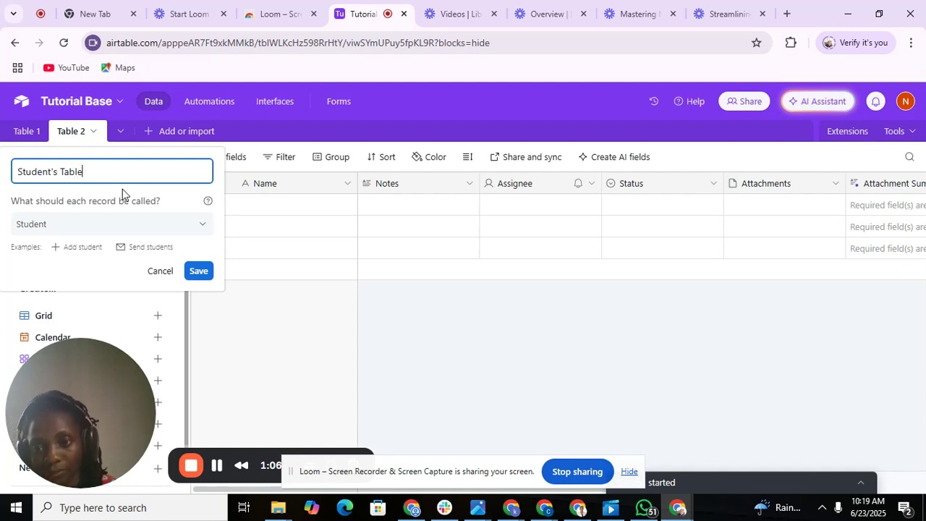
click(197, 270)
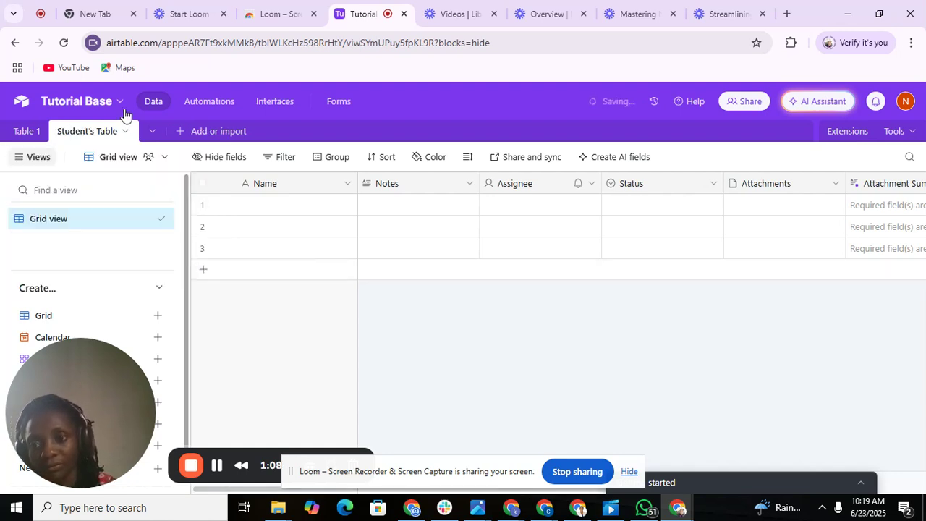
Create a blank table named Teacher's Table, then return to Student's Table.
click(183, 133)
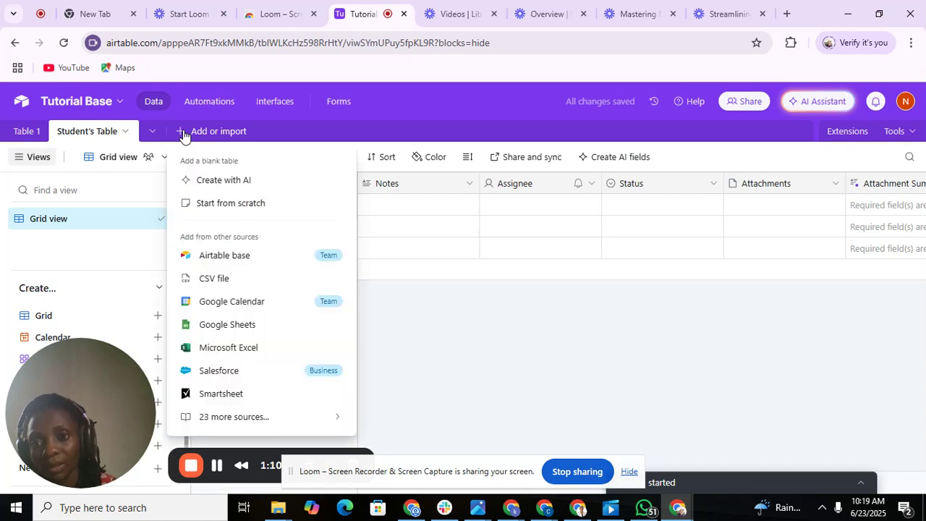
click(228, 204)
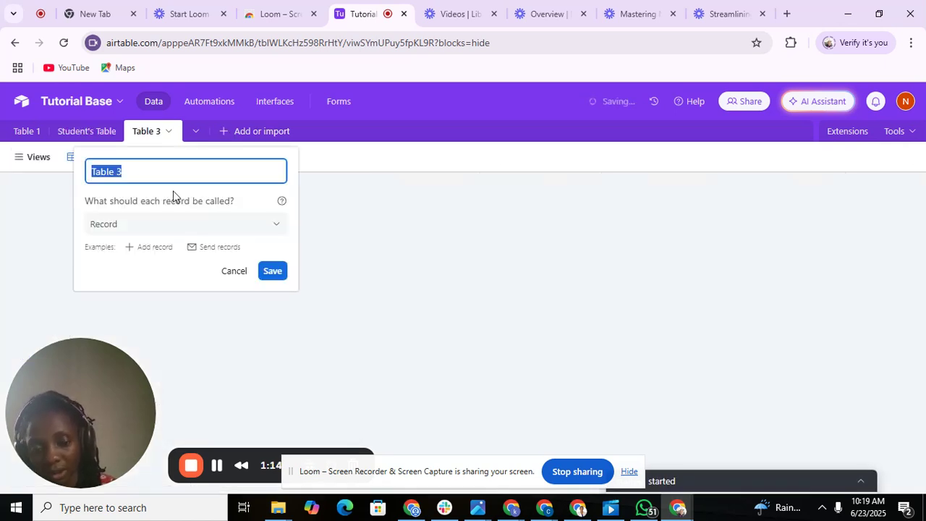
key(BackSpace)
text(Te)
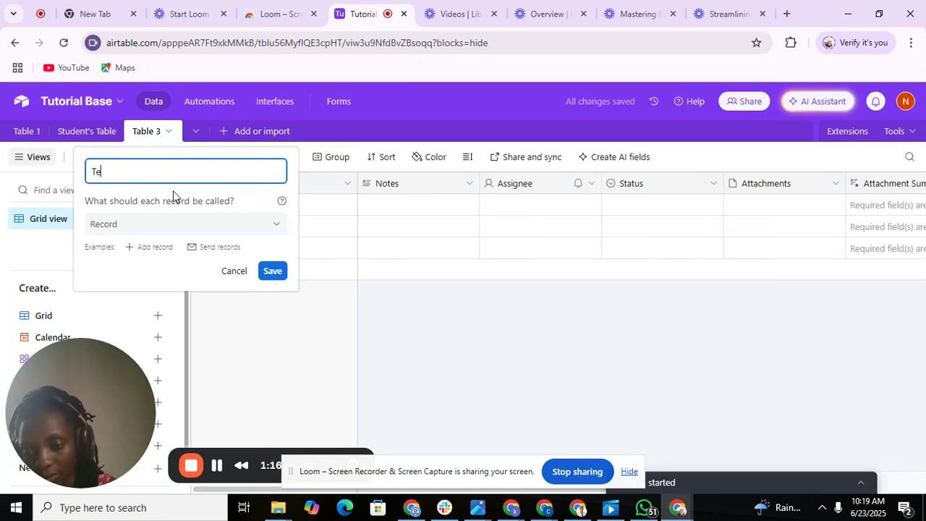
text(acher)
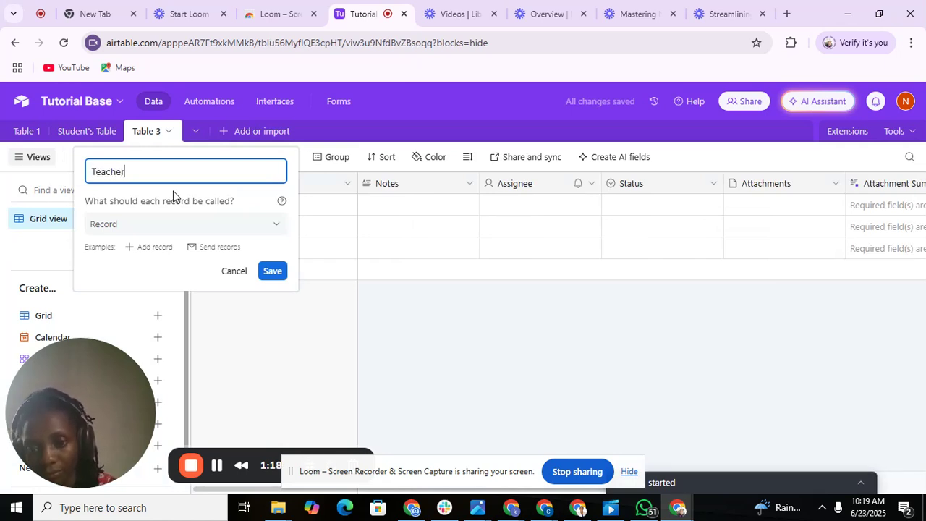
text('s )
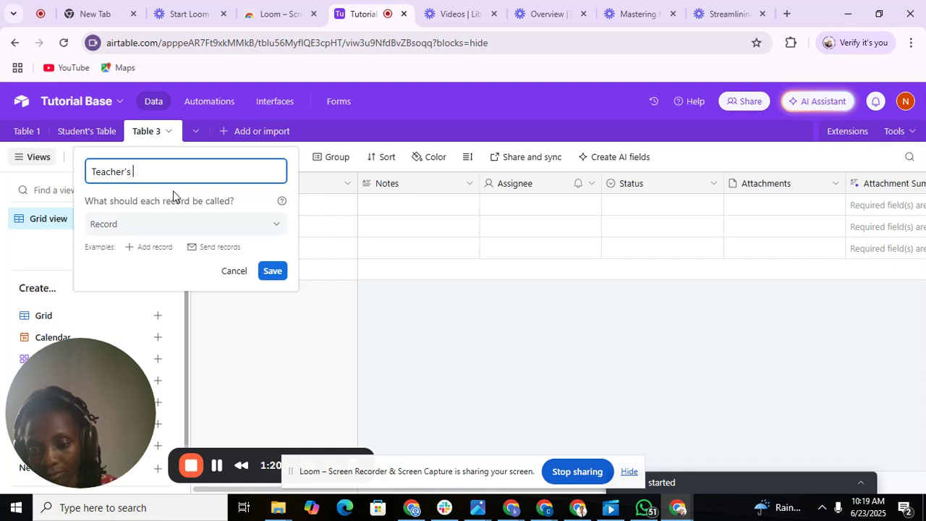
text(Table)
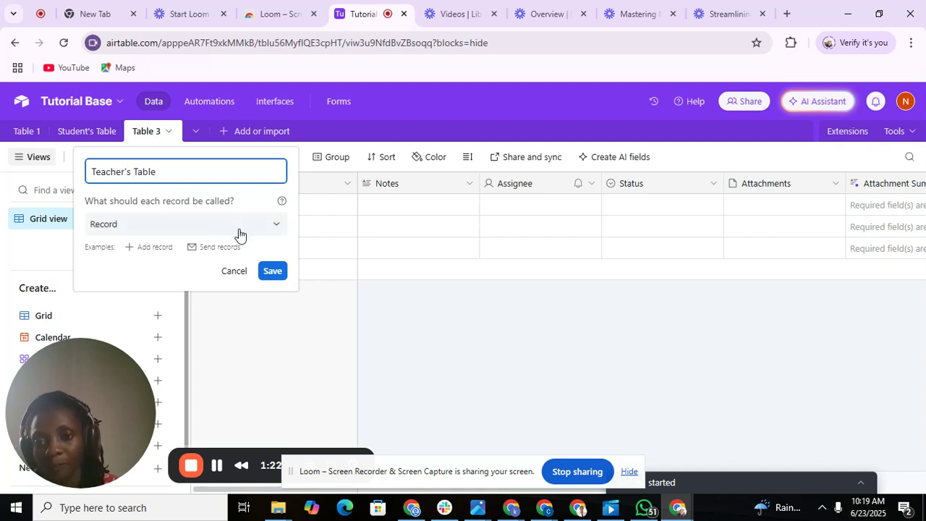
click(271, 272)
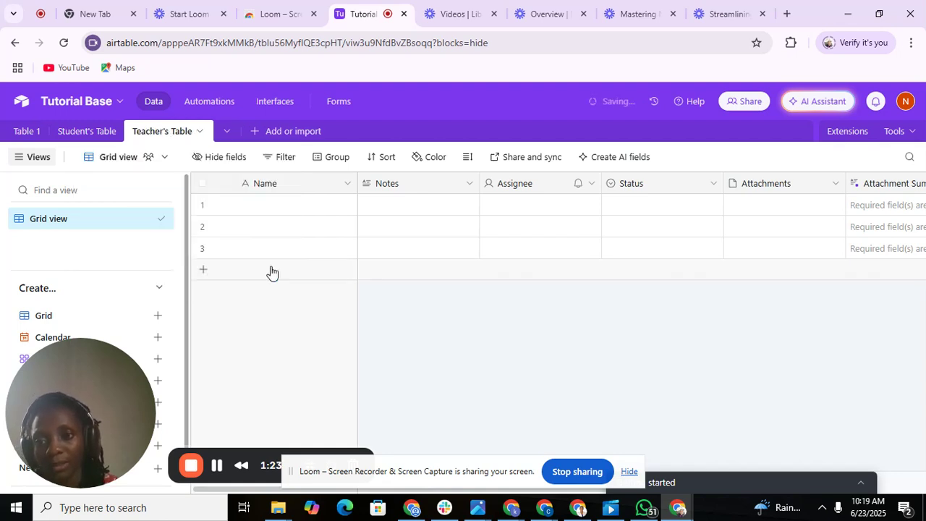
click(107, 137)
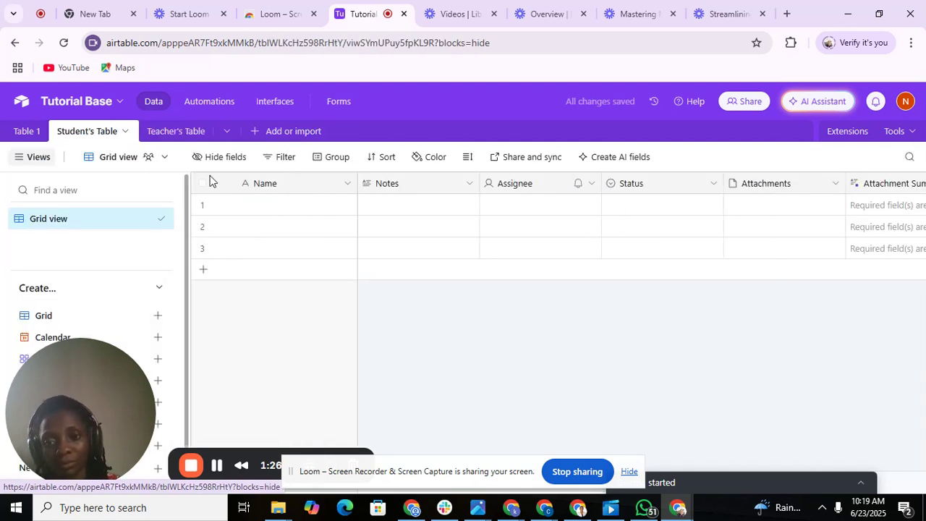
Delete the Attachment Summary and Attachments fields from Student's Table.
click(922, 189)
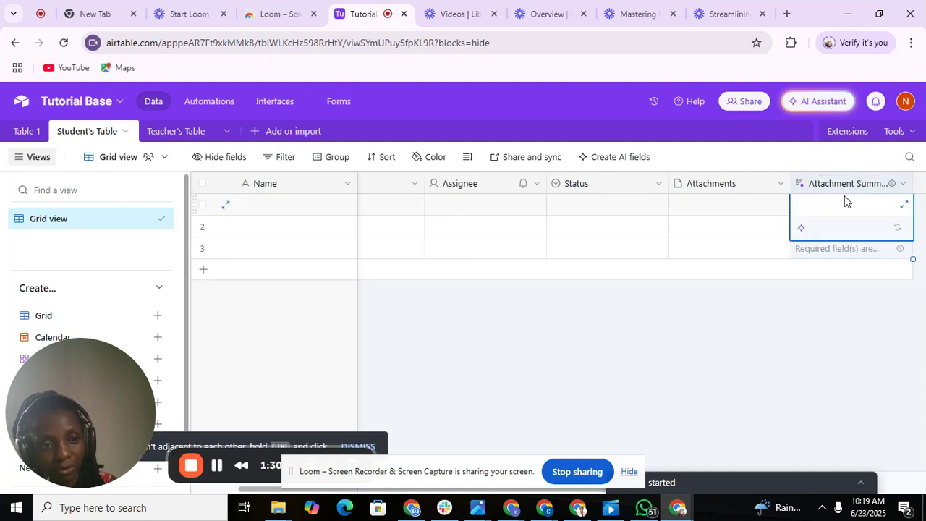
click(903, 187)
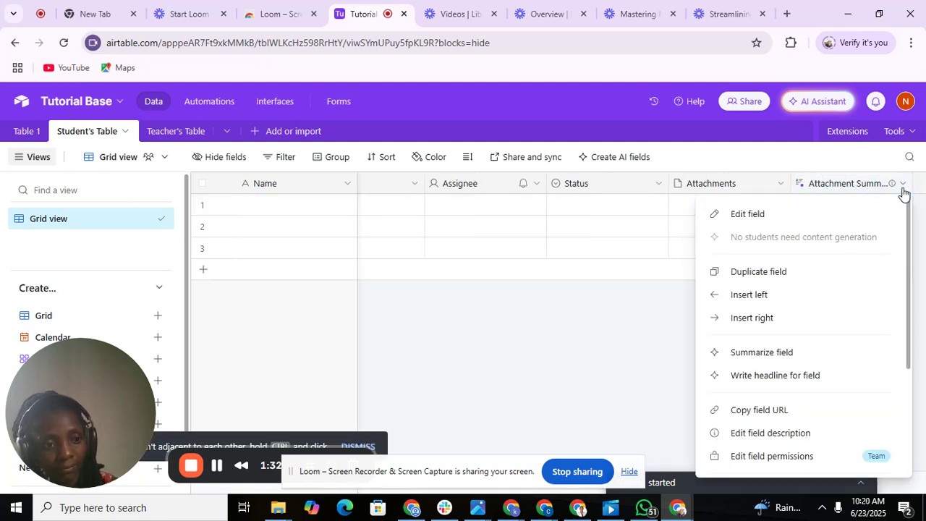
scroll(909, 451, down, 3)
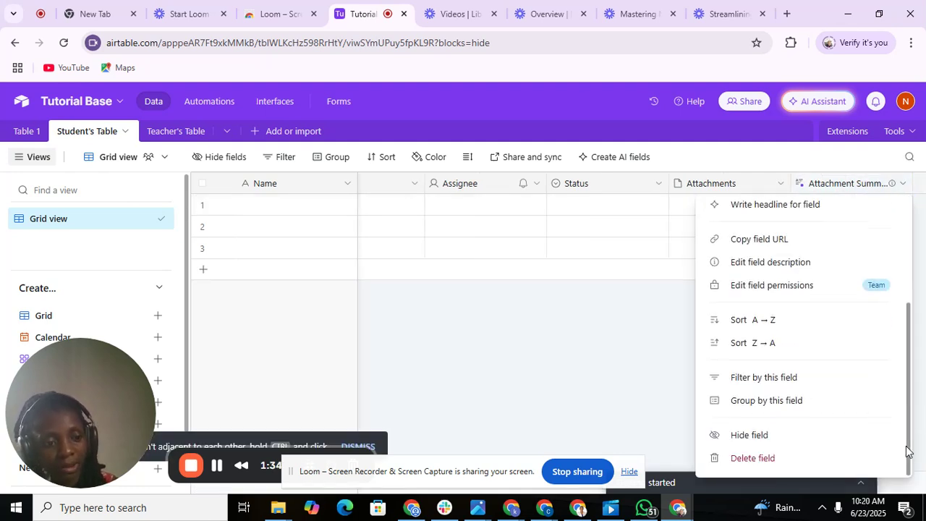
click(793, 459)
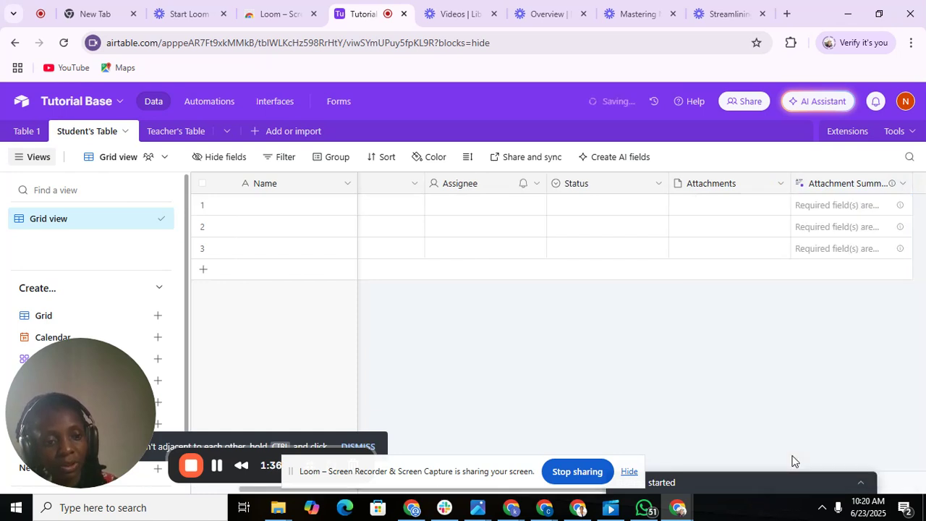
click(813, 185)
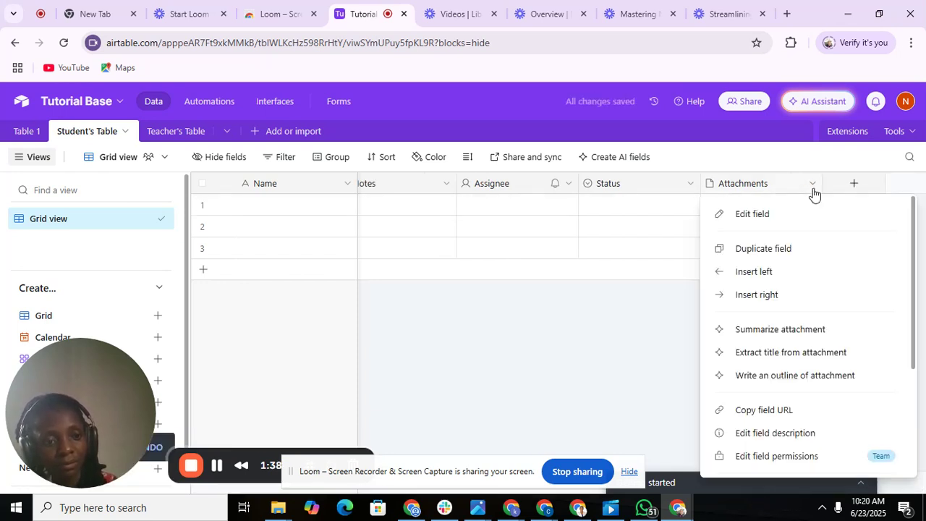
scroll(915, 456, down, 3)
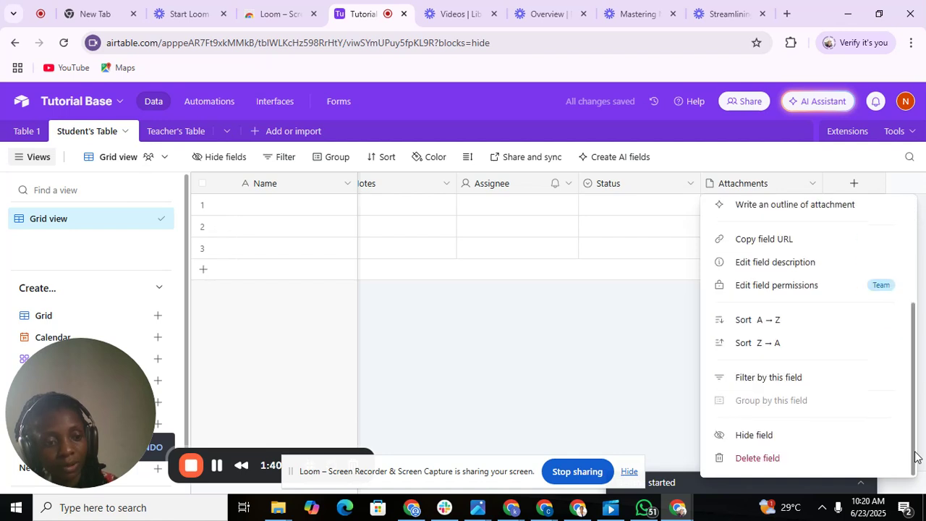
click(837, 467)
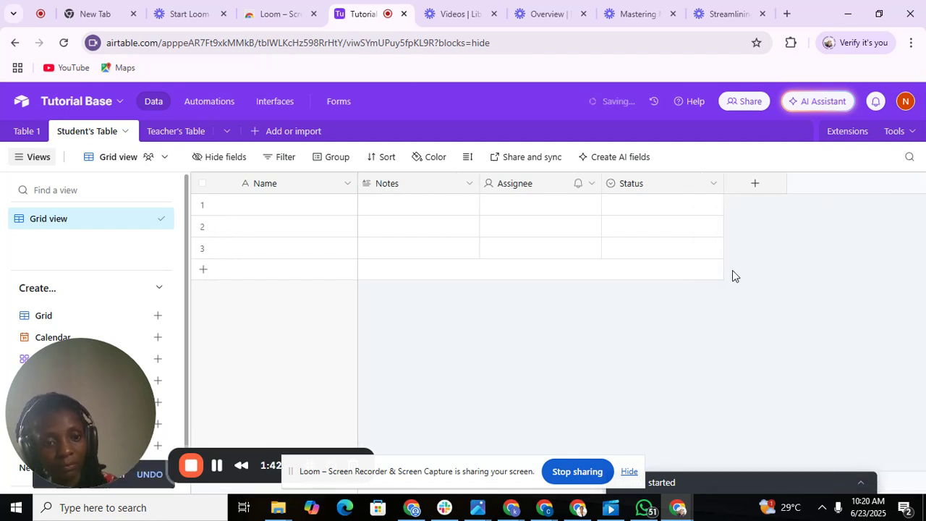
Delete the Status, Assignee and Notes fields, leaving only Name.
click(709, 189)
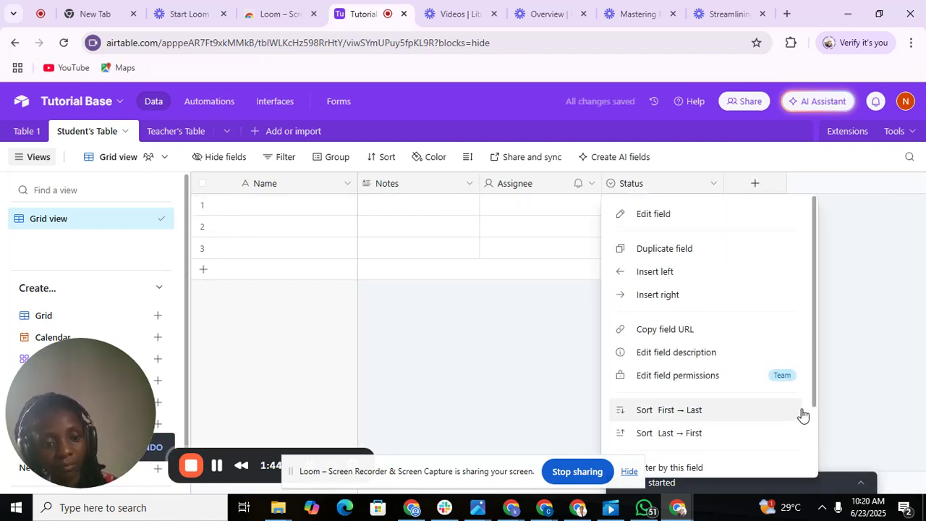
scroll(796, 460, down, 3)
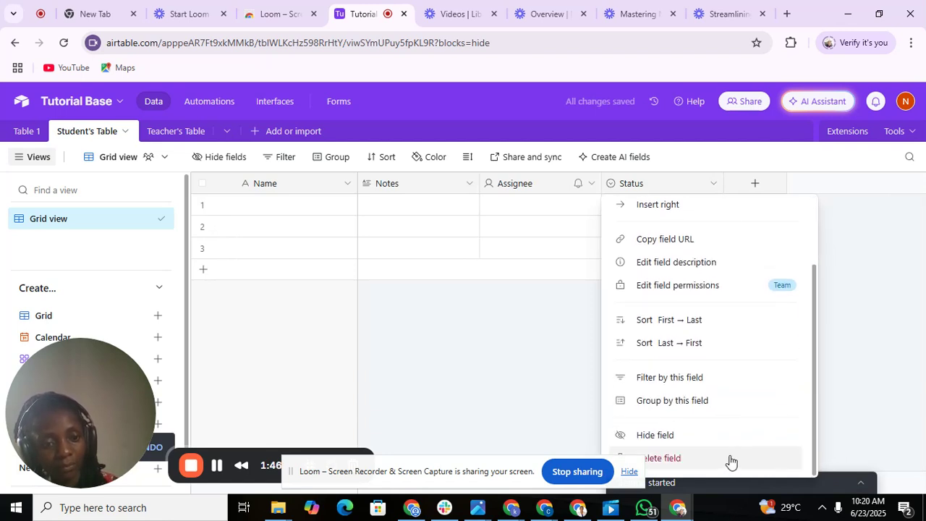
click(730, 459)
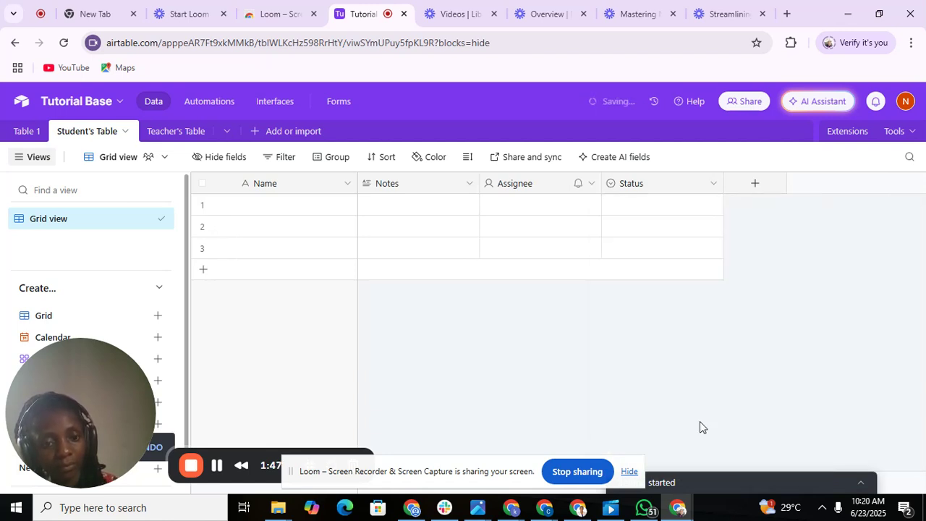
click(587, 184)
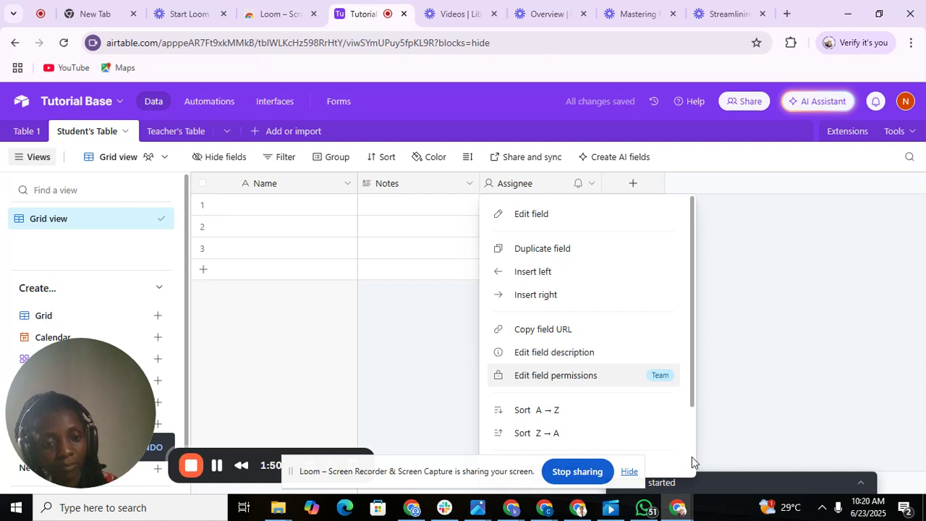
scroll(692, 457, down, 2)
click(671, 458)
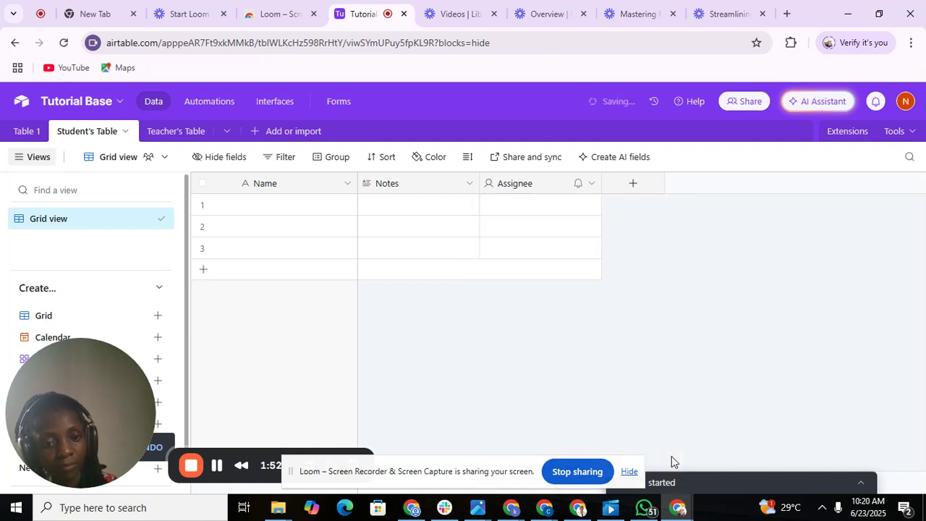
click(470, 190)
scroll(571, 446, down, 2)
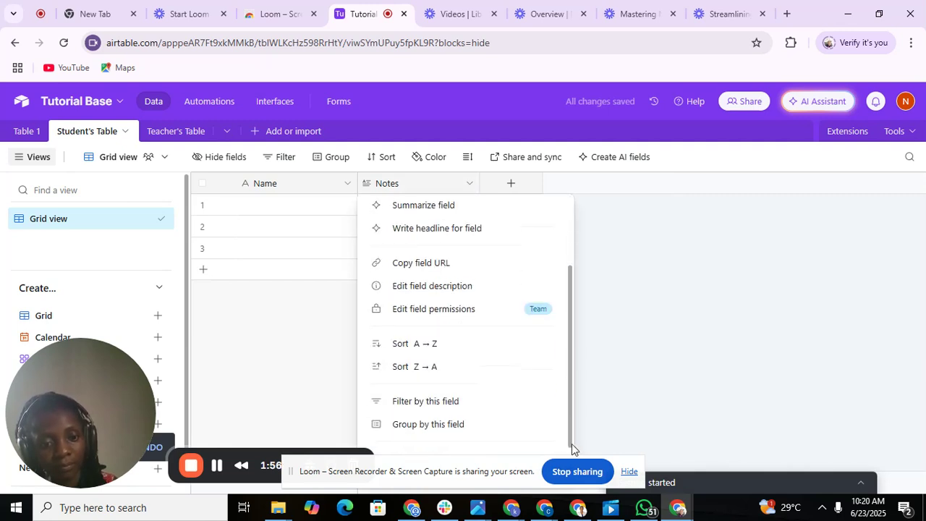
scroll(572, 449, down, 1)
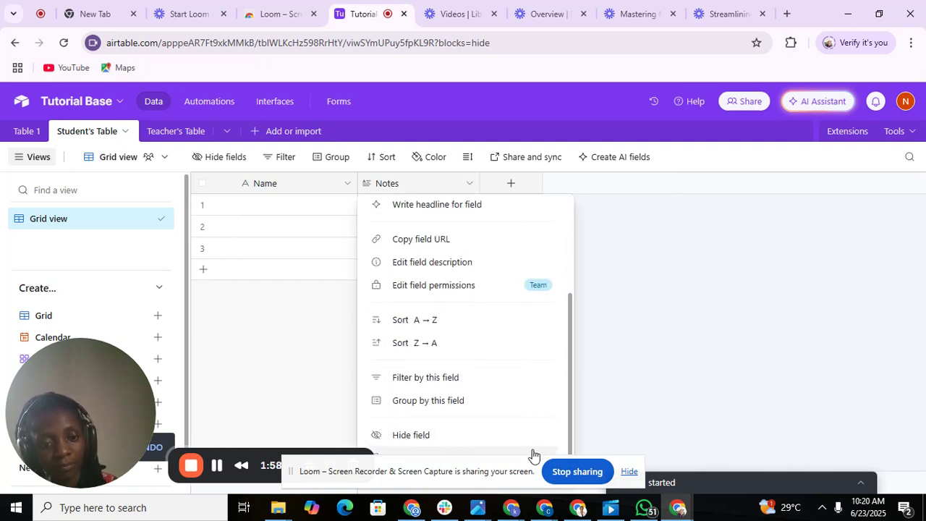
click(532, 454)
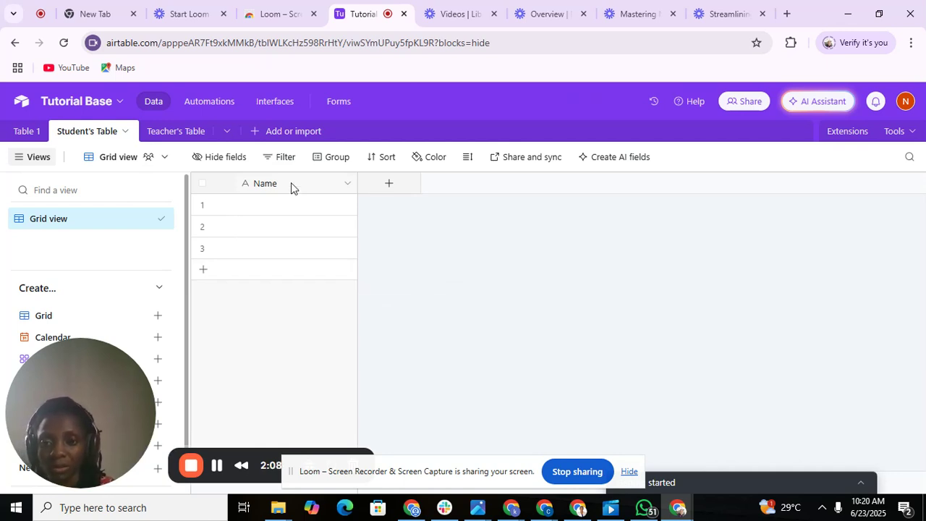
Add a single line text field named First Name and narrow its column.
click(390, 186)
text(F)
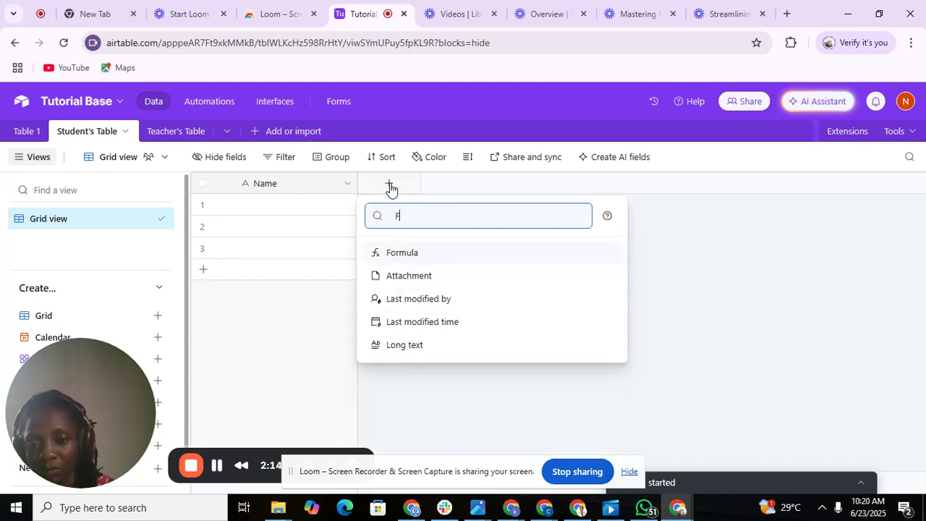
text(i)
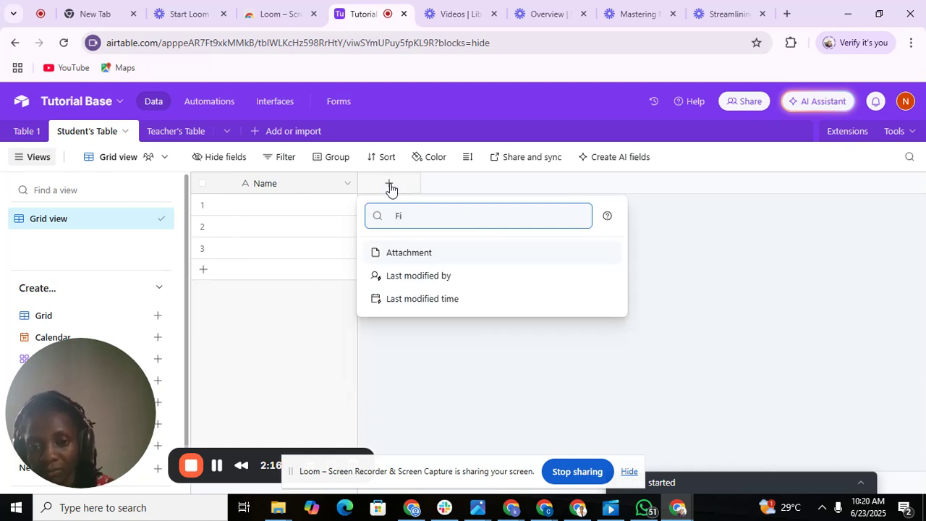
key(BackSpace)
key(BackSpace)
text(sin)
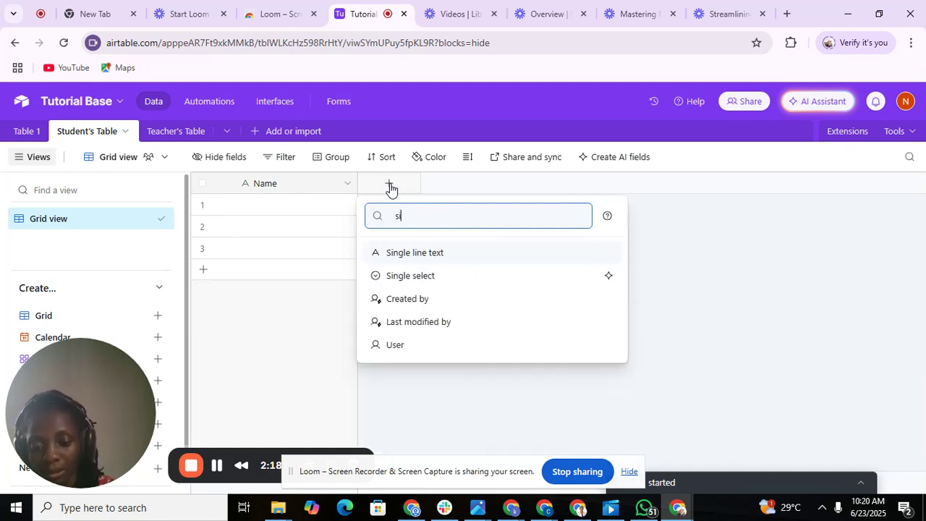
click(396, 253)
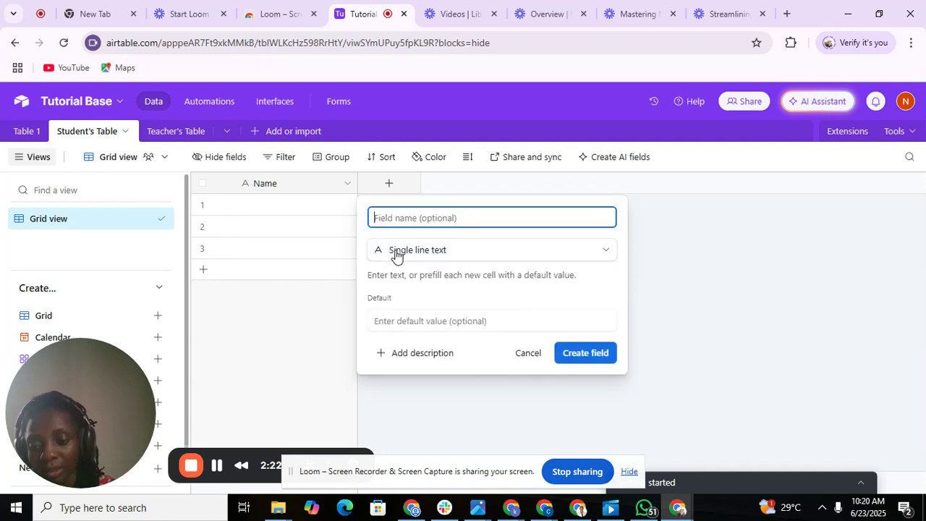
text(Fie)
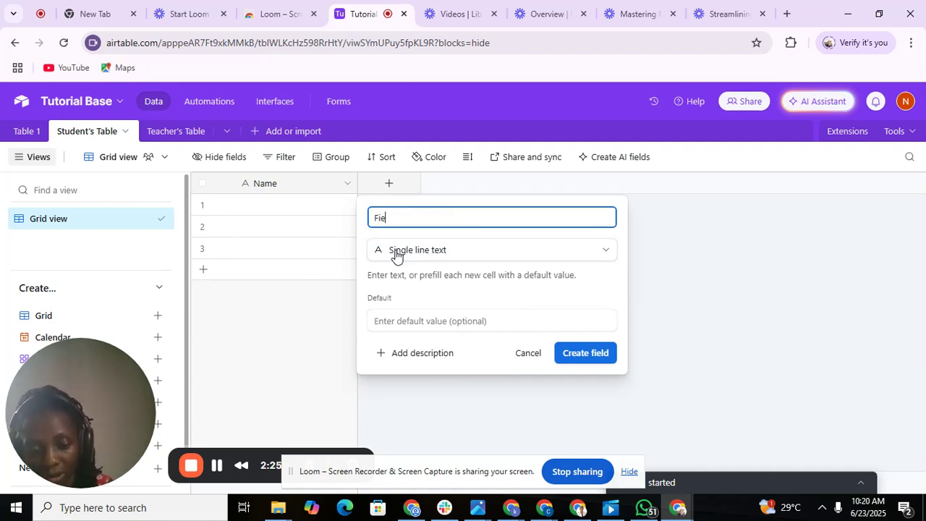
key(BackSpace)
text(r)
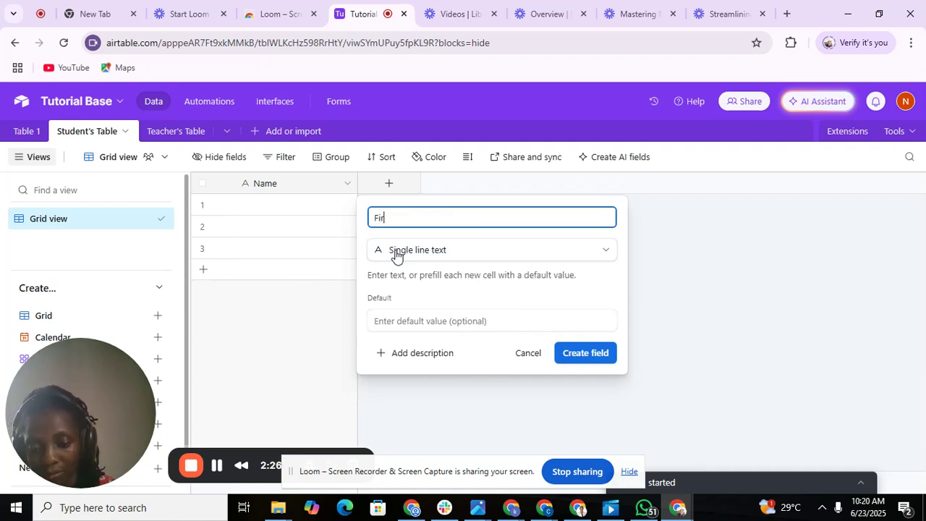
text(st Name)
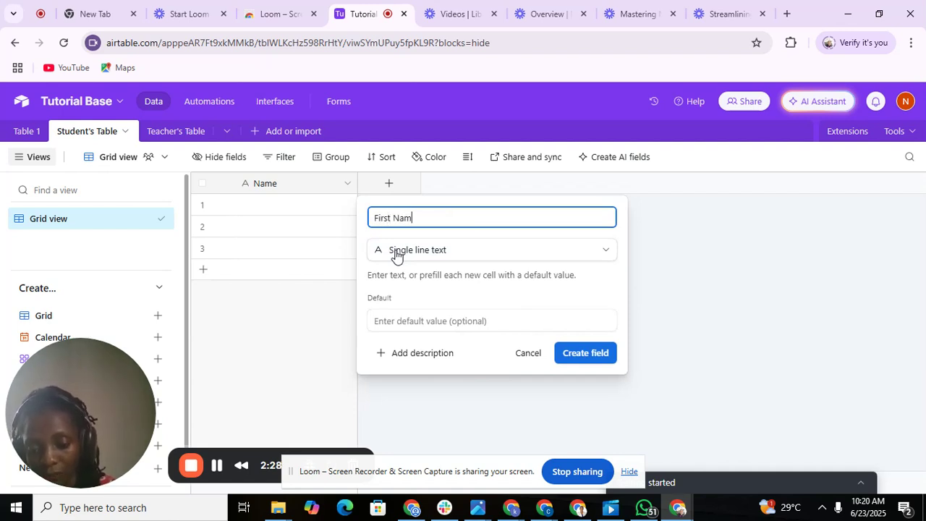
click(573, 353)
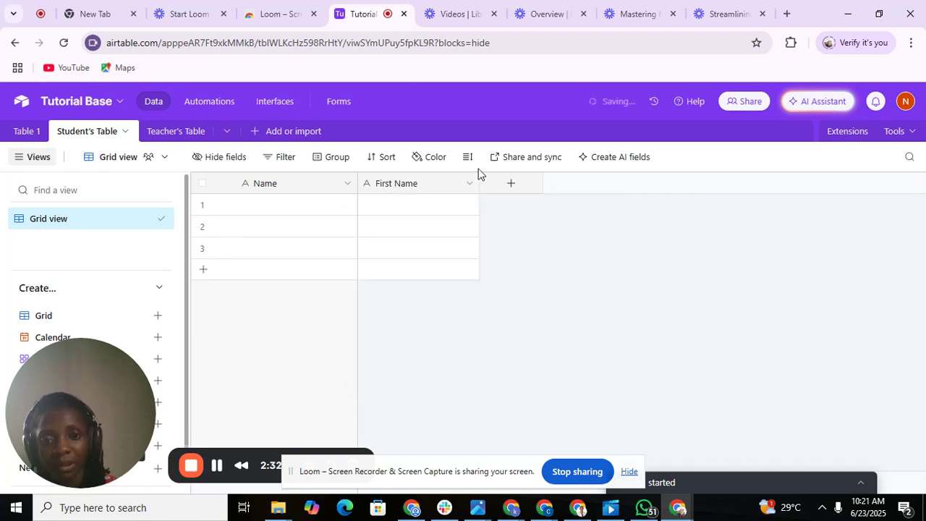
drag(481, 183, 441, 183)
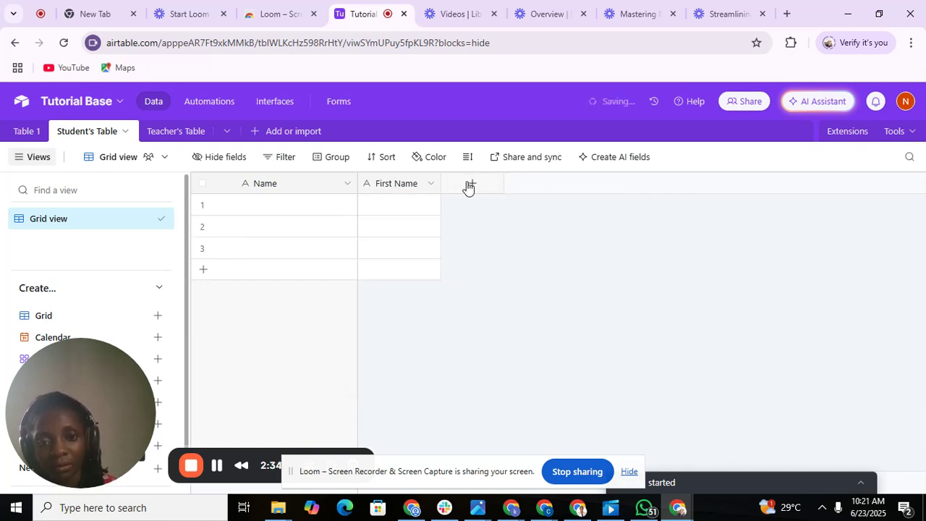
Add a second single line text field named Last Name.
click(470, 185)
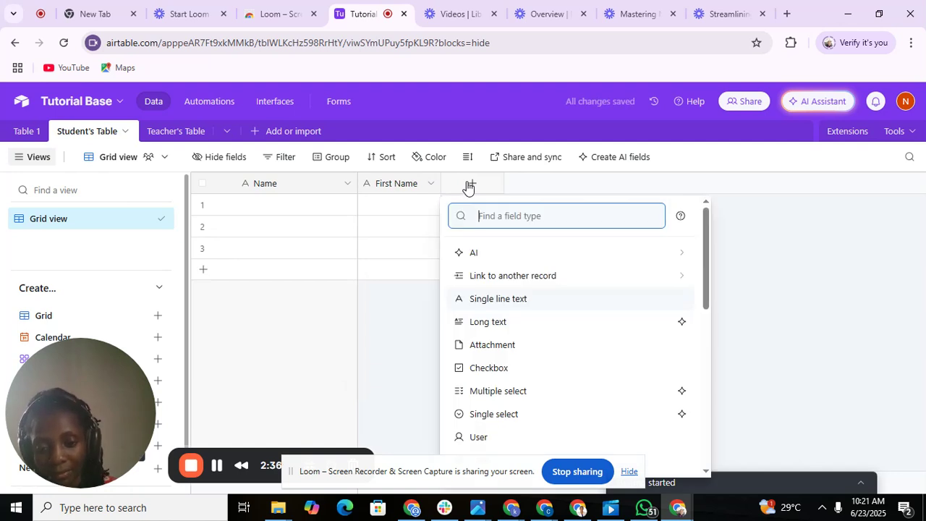
text(Si)
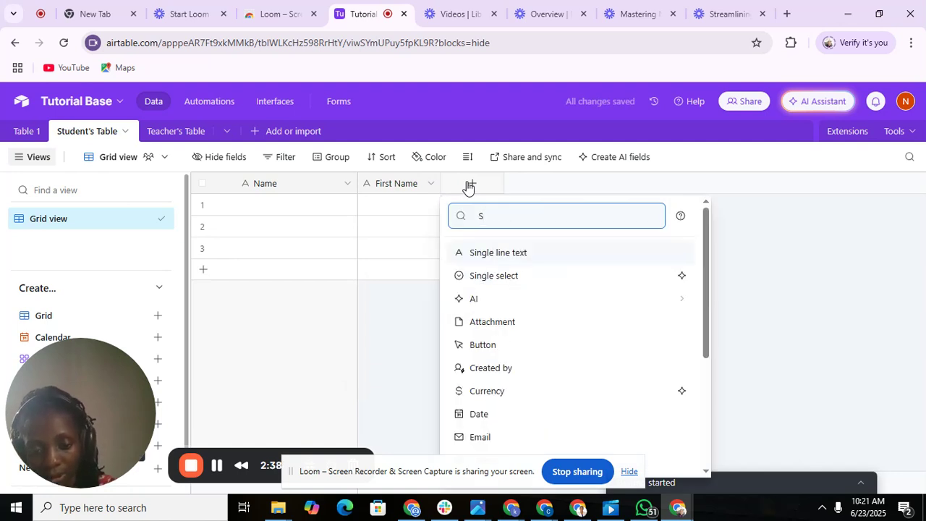
click(502, 257)
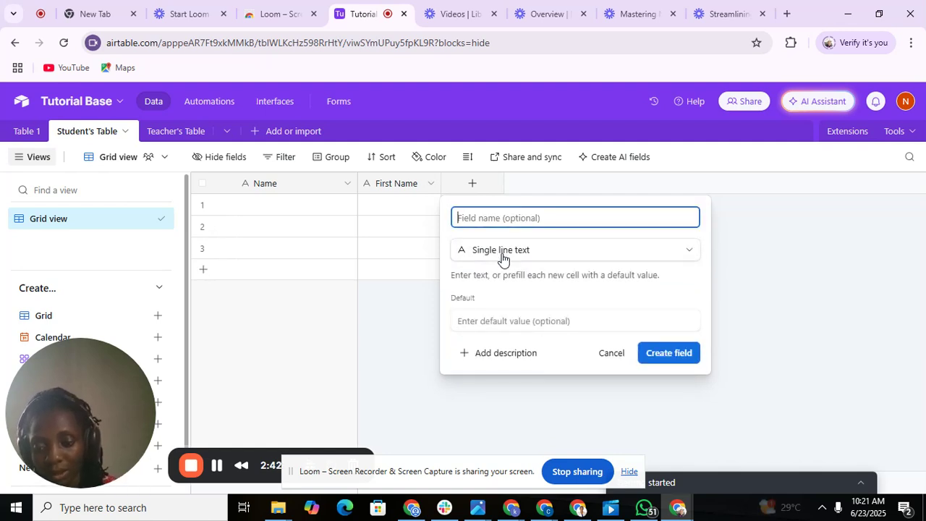
text(Last)
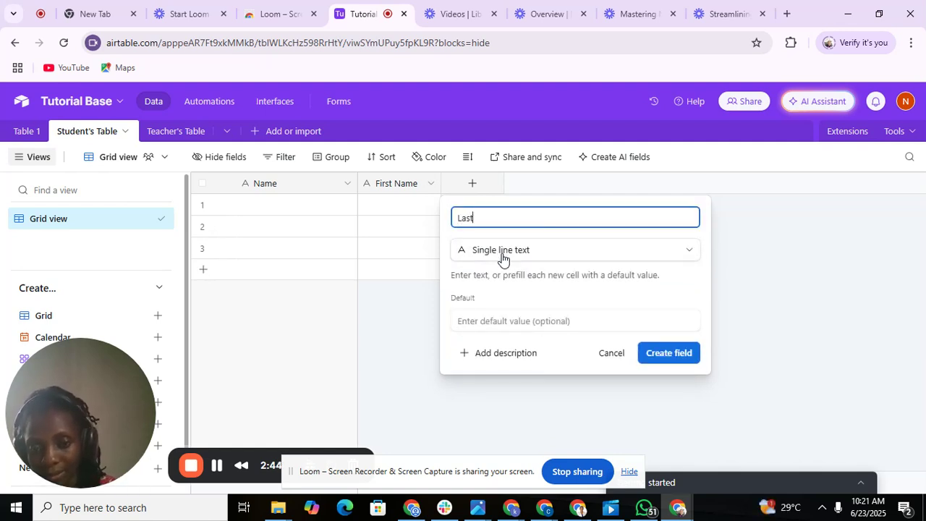
text( Name)
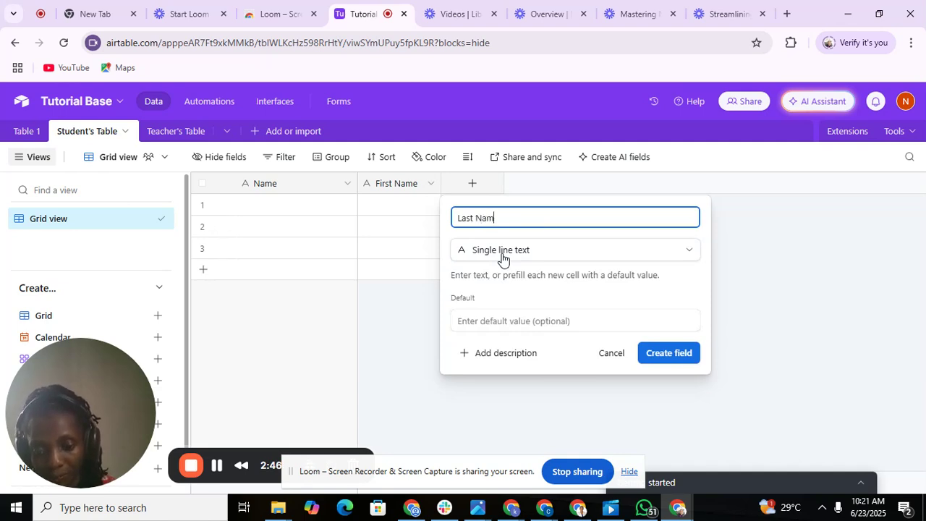
click(653, 356)
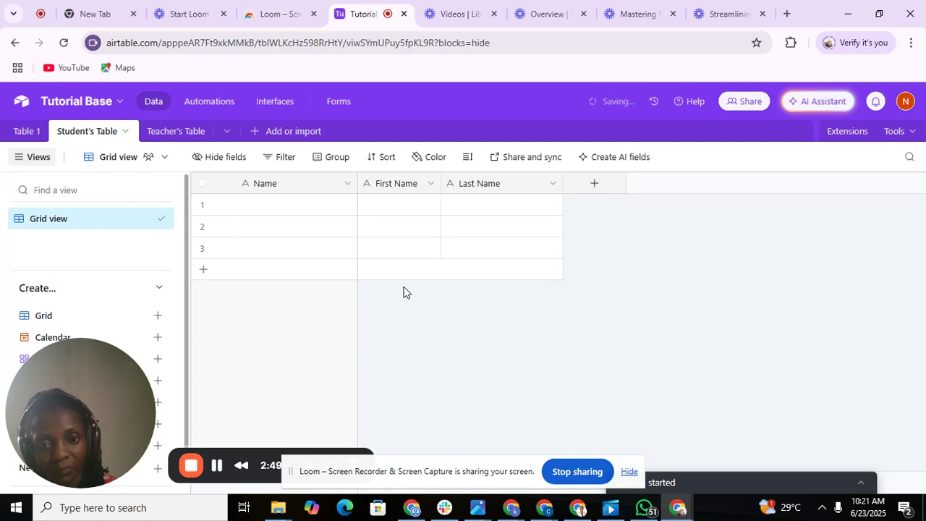
double_click(305, 188)
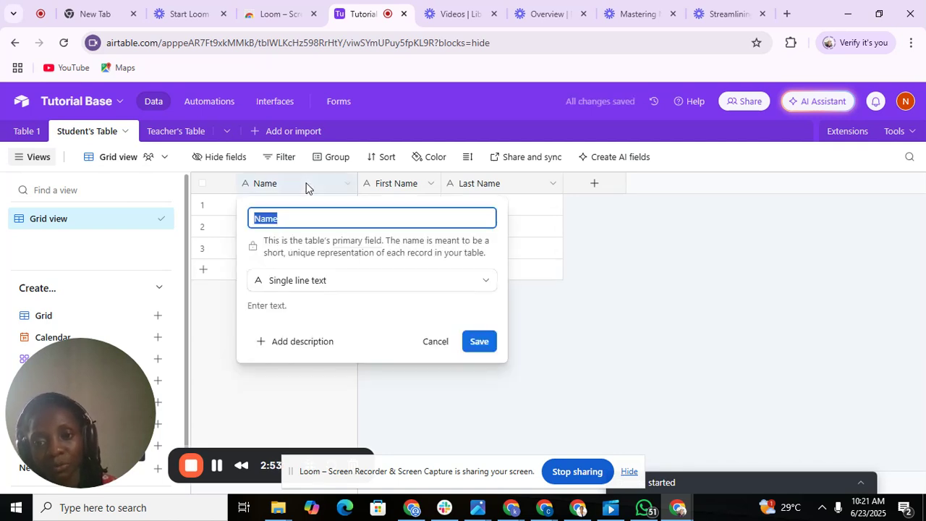
Rename the primary Name field to Full Name and change its type to Formula.
click(304, 221)
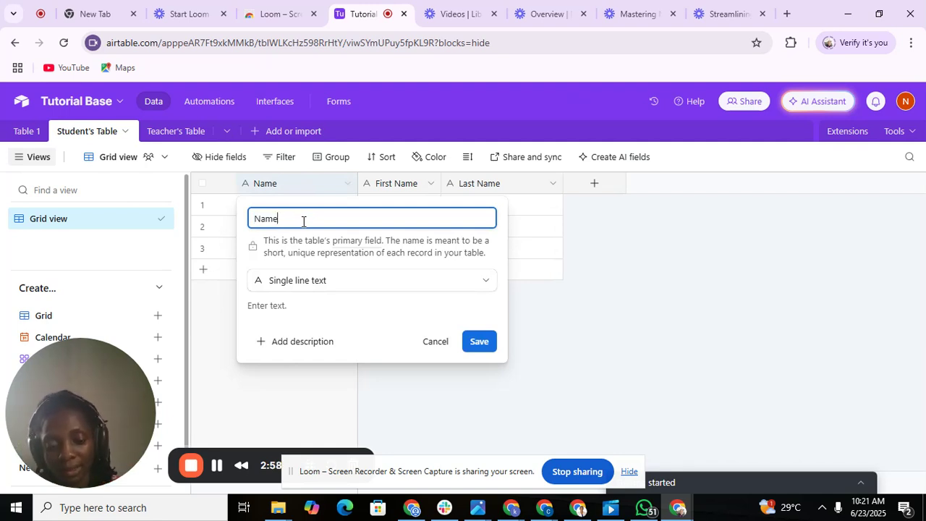
key(BackSpace)
key(BackSpace)
key(BackSpace)
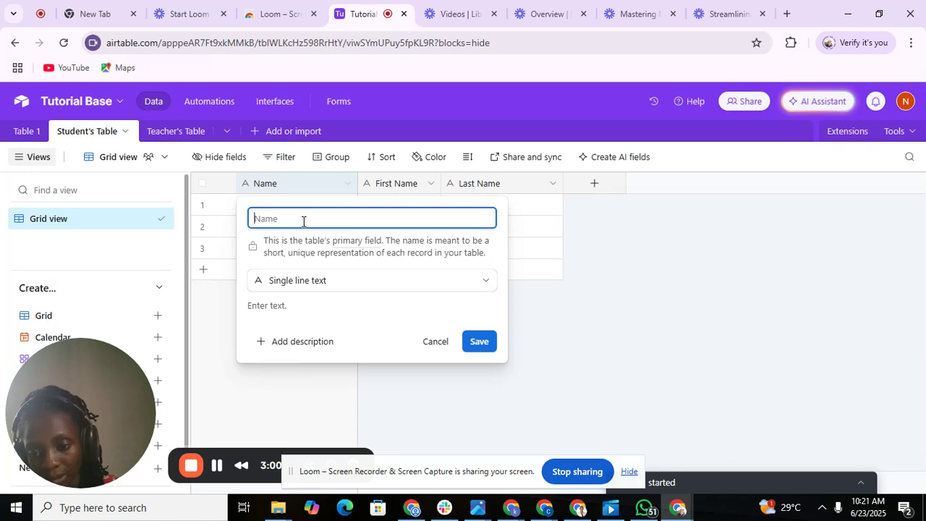
text(Fu)
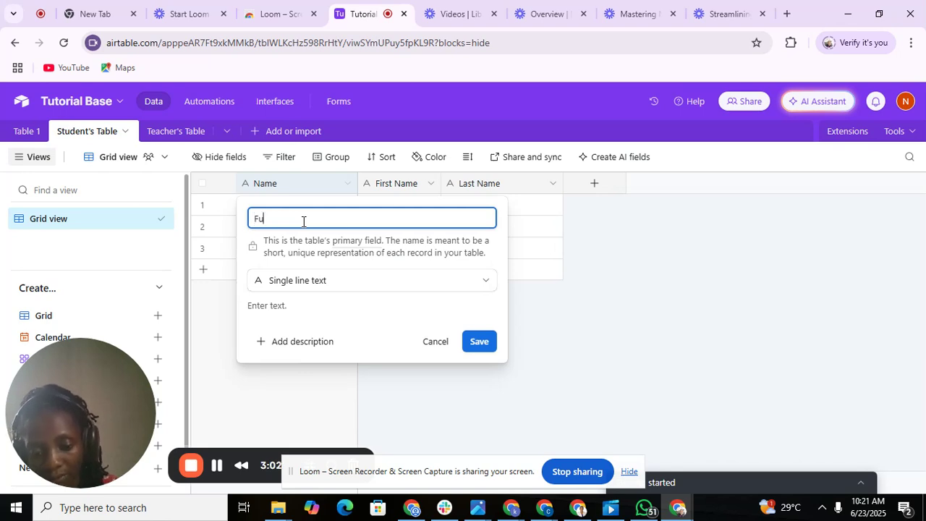
text(ll Na)
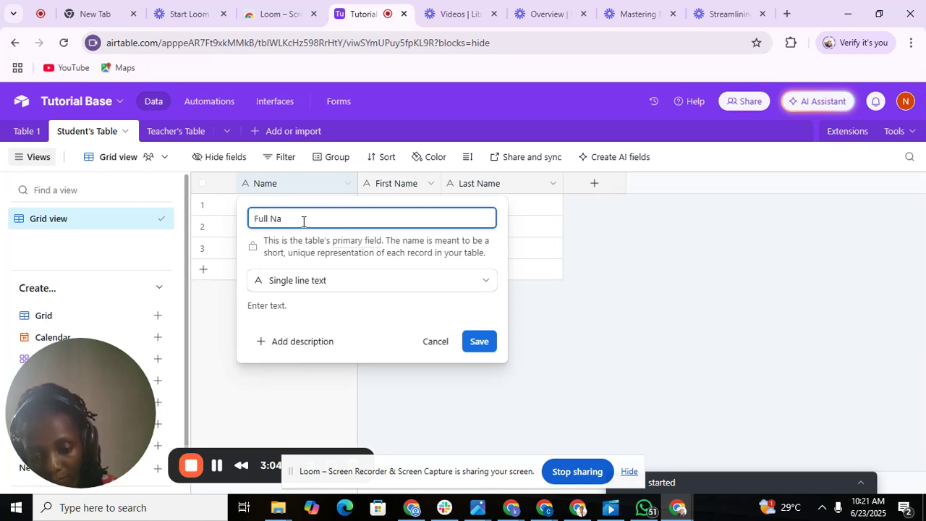
text(me)
click(303, 306)
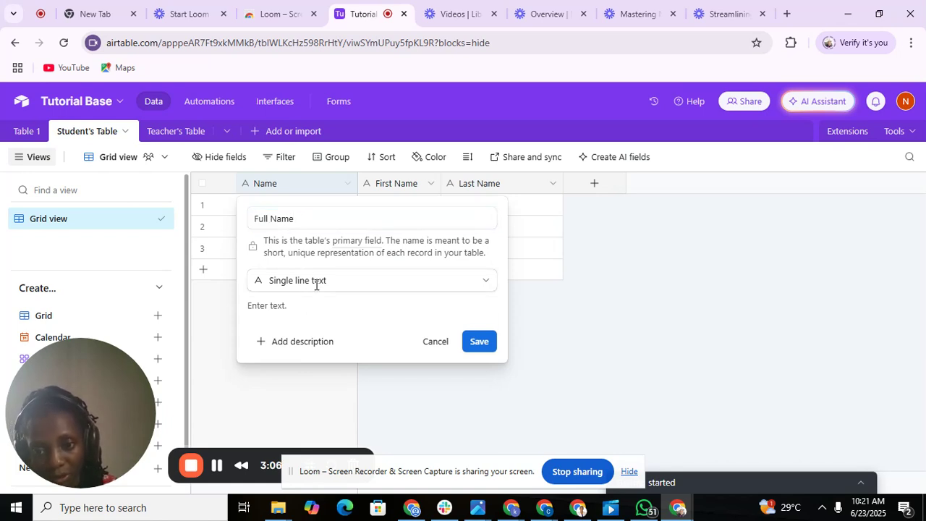
click(316, 282)
scroll(493, 360, down, 2)
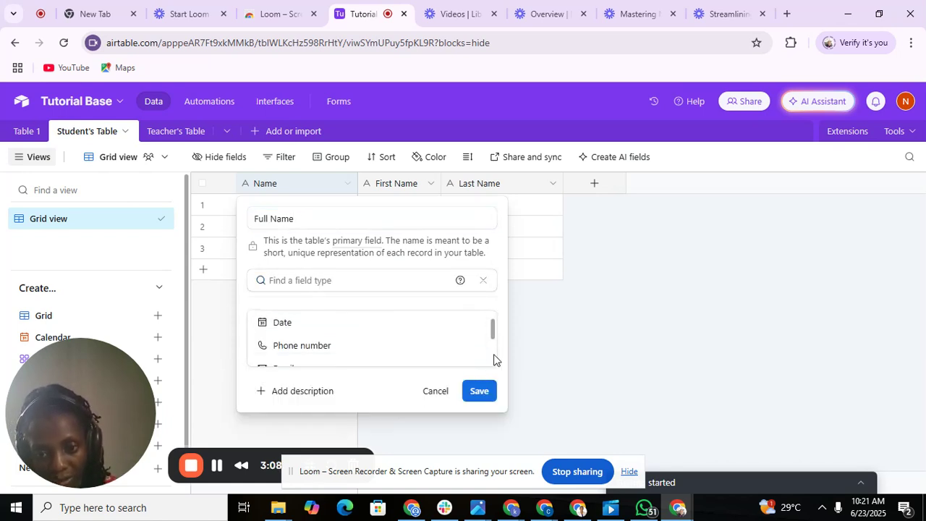
scroll(495, 359, down, 5)
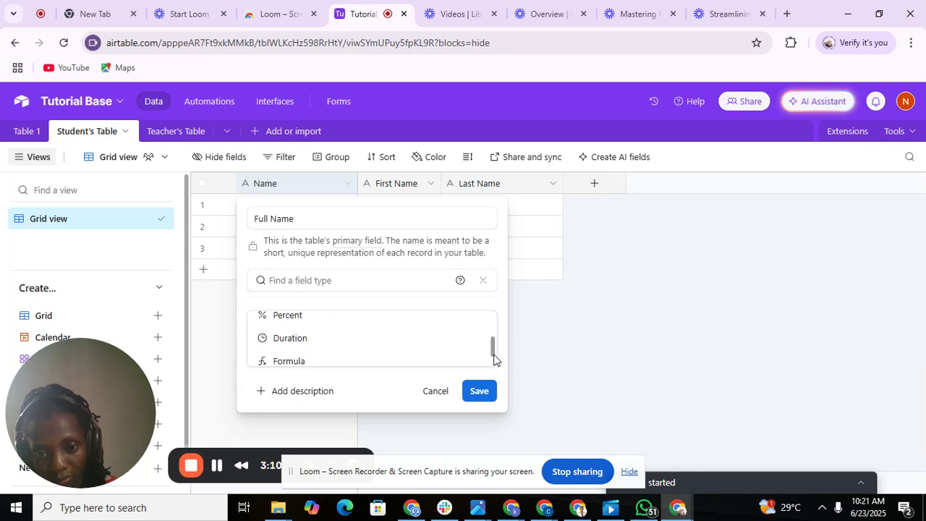
click(344, 366)
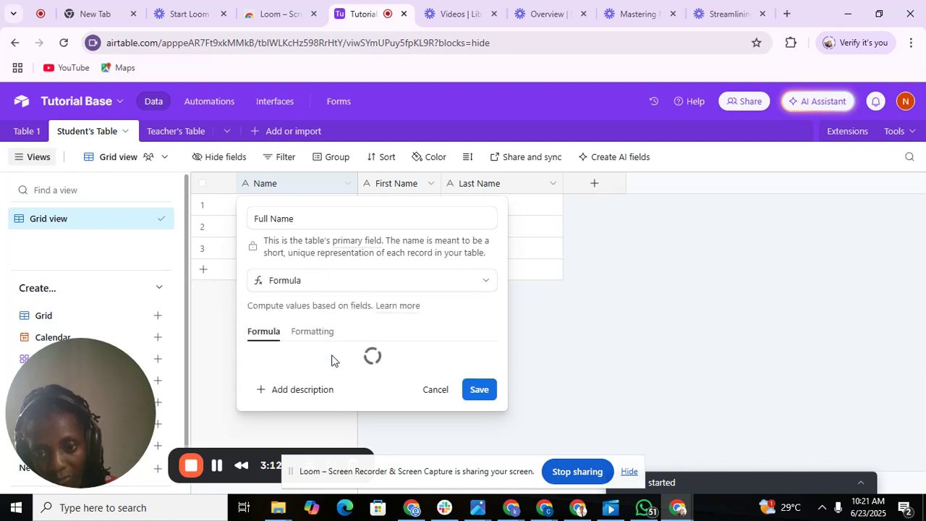
Enter the formula CONCATENATE({First Name}, " ", {Last Name}) and save the field.
click(265, 359)
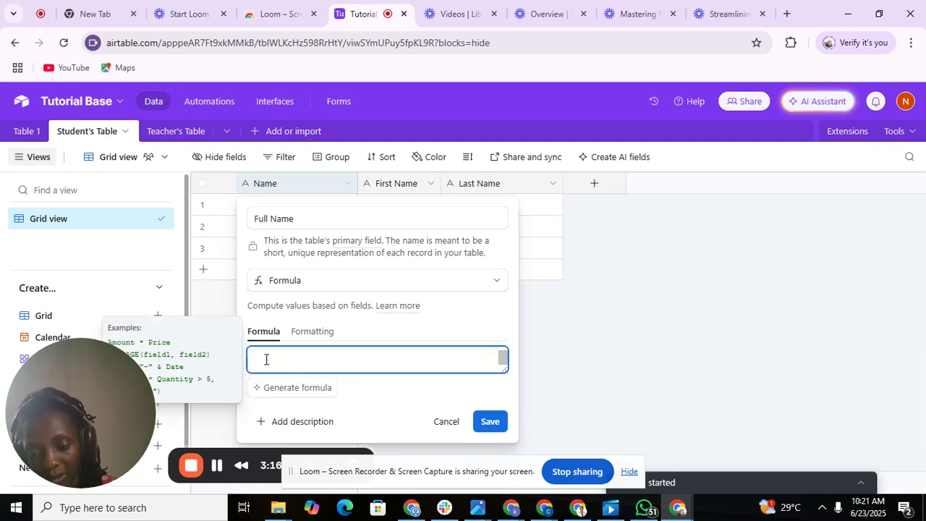
text(con)
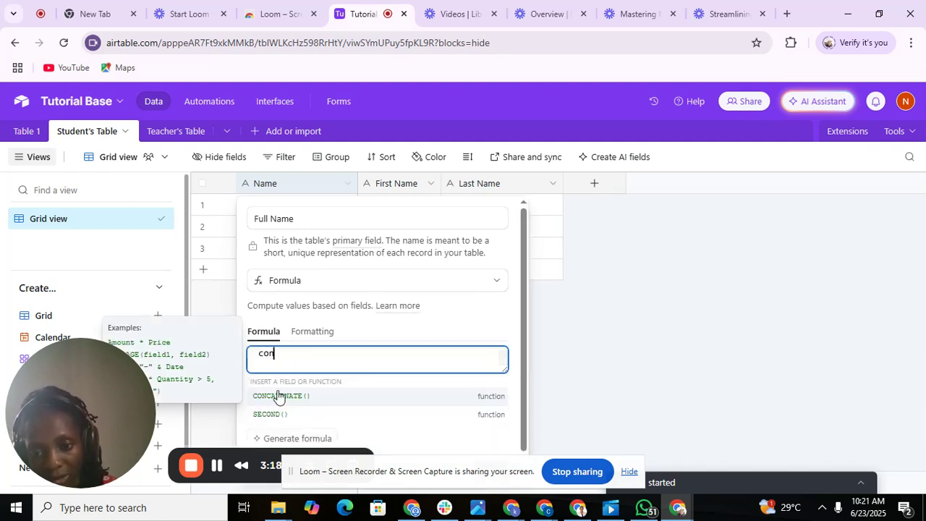
click(280, 395)
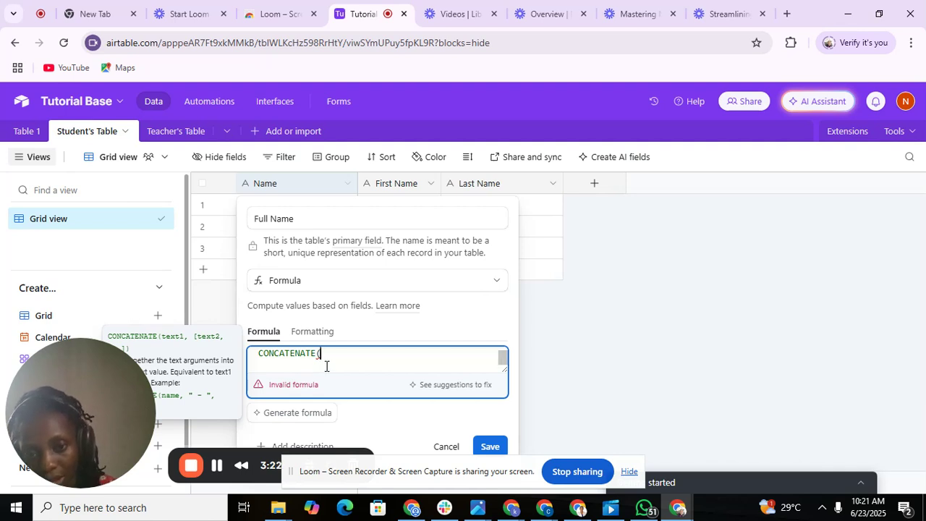
text(f)
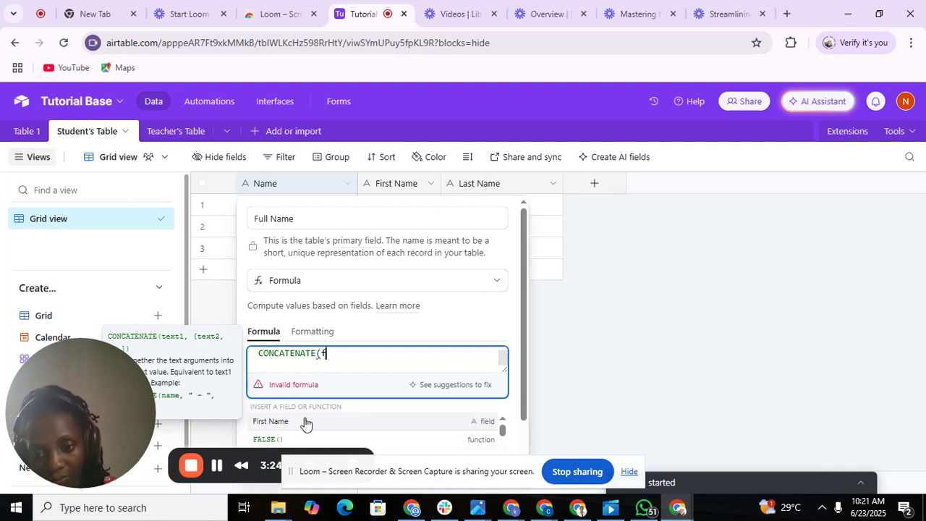
click(305, 422)
text(,)
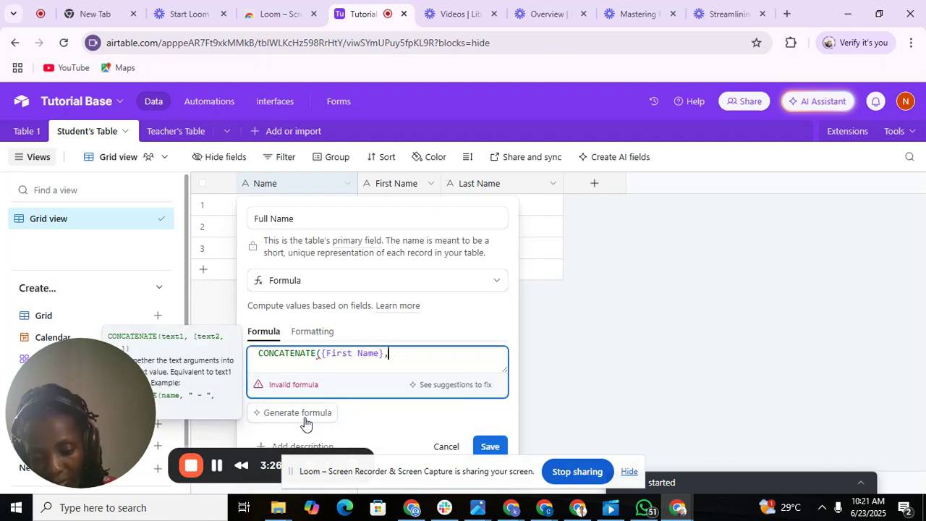
text( ")
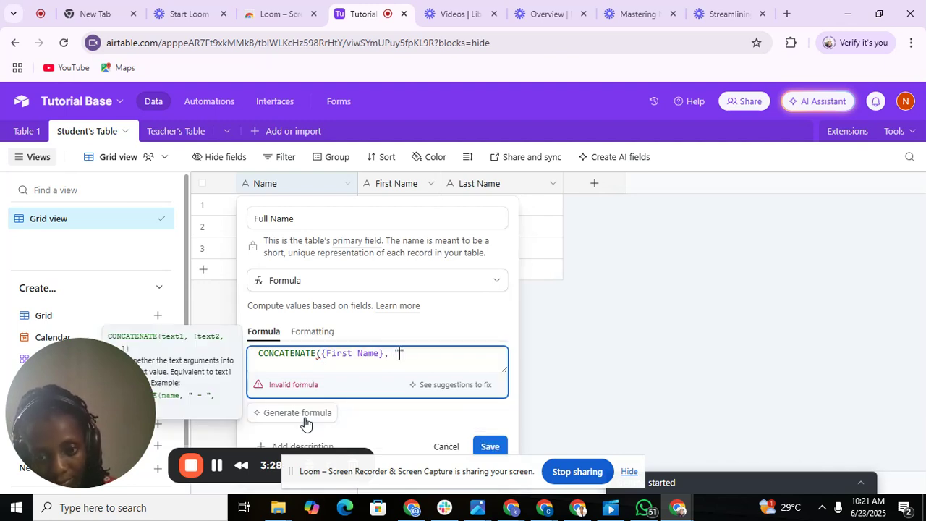
click(424, 357)
text(, )
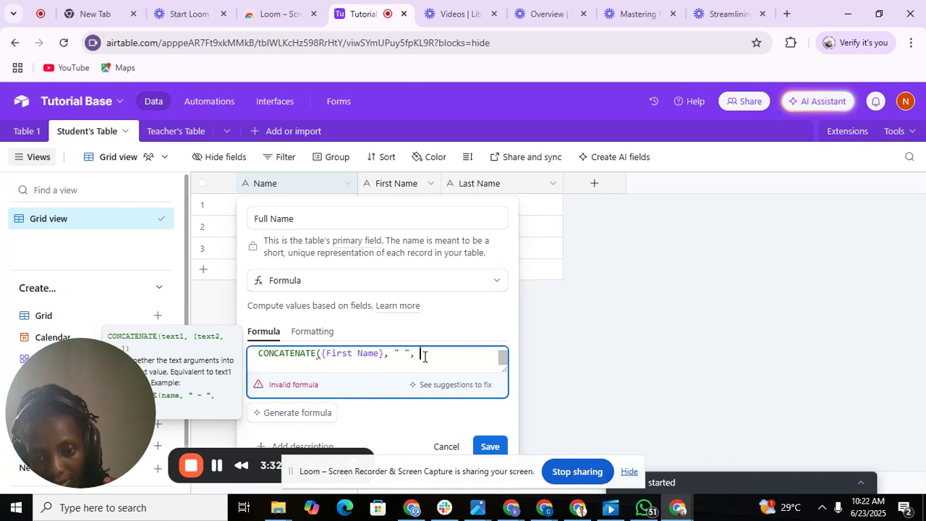
text(las)
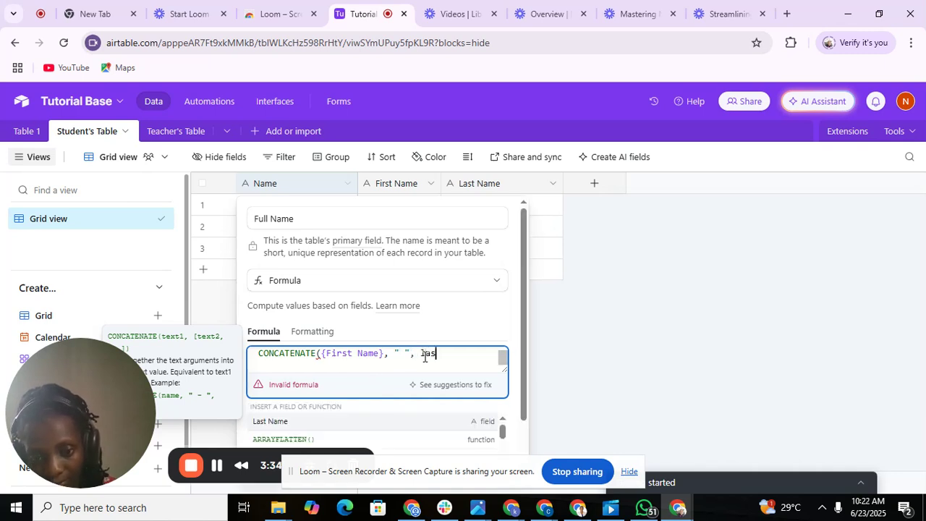
click(345, 424)
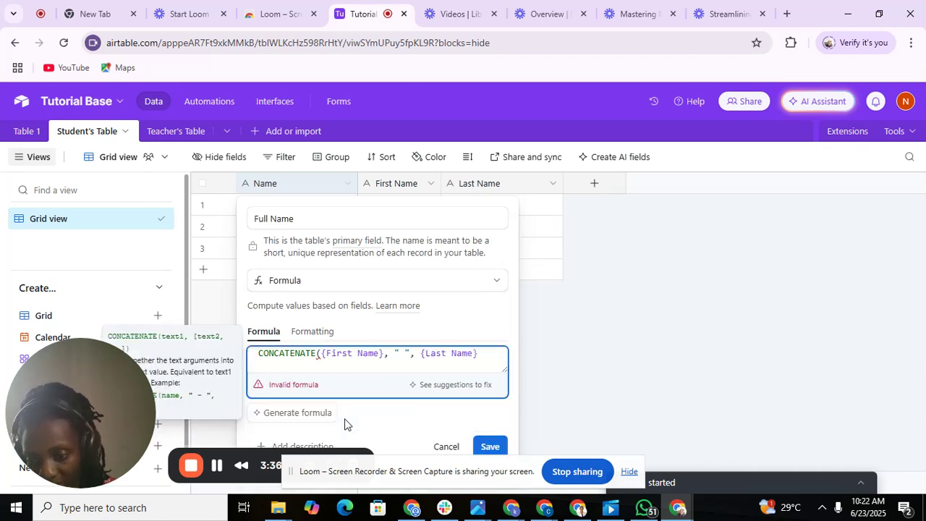
text())
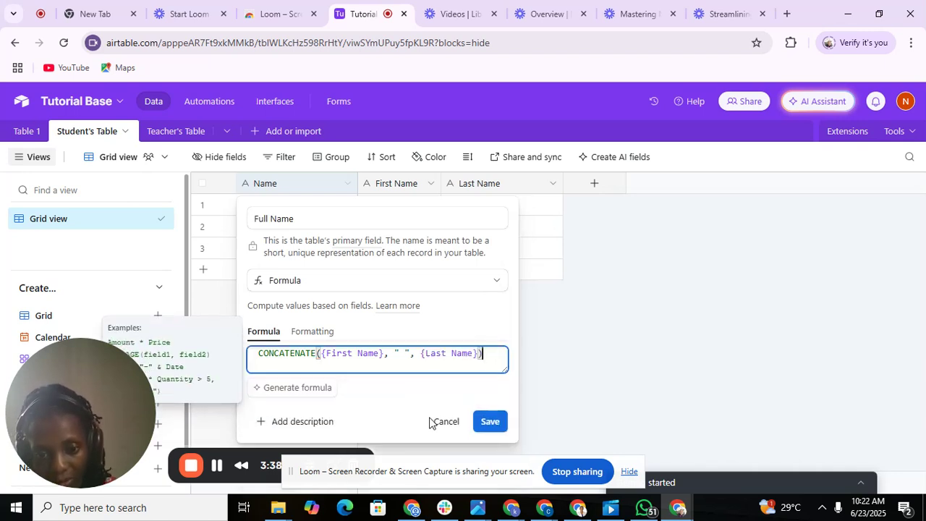
click(490, 424)
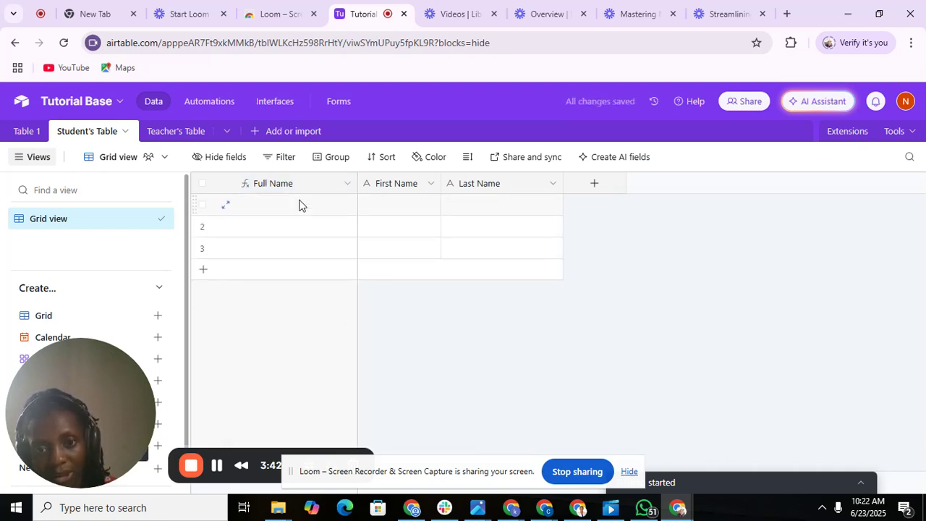
Enter the first and last name of the student in row 1.
double_click(389, 206)
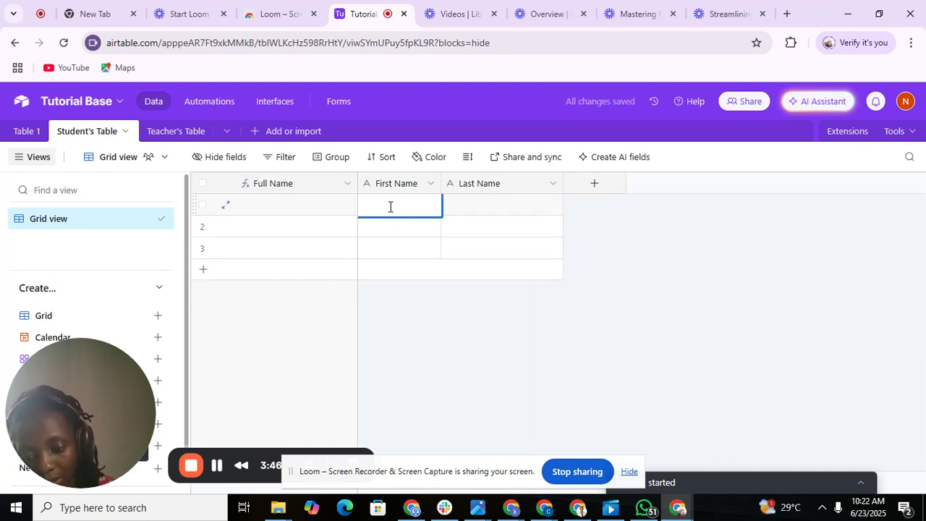
text(J)
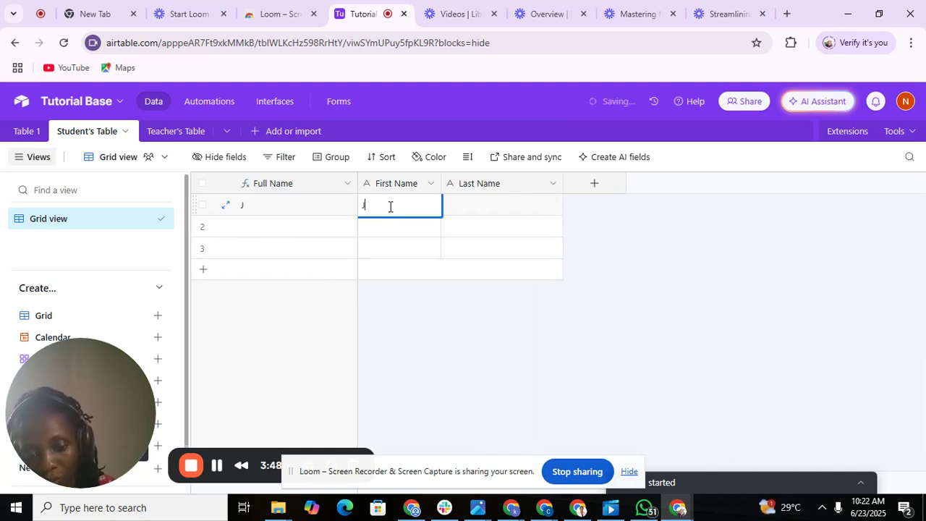
text(oan)
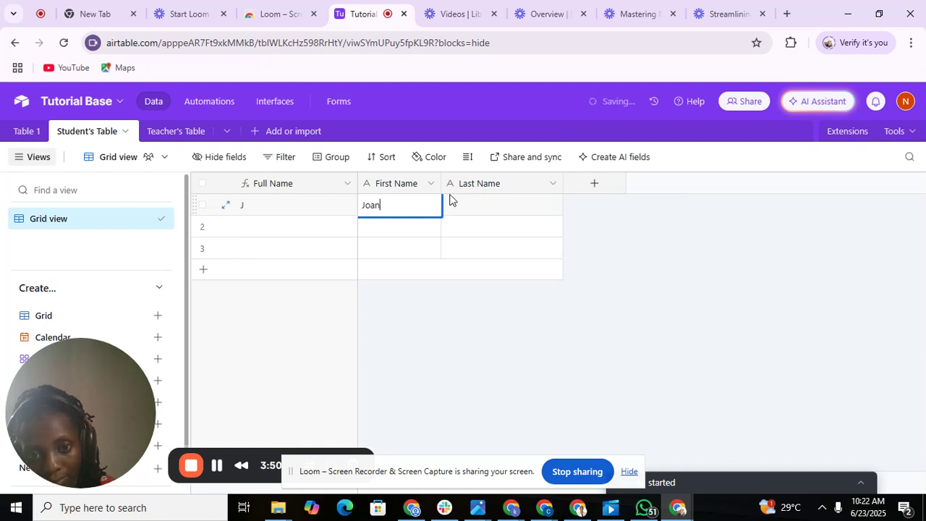
double_click(484, 202)
text(May)
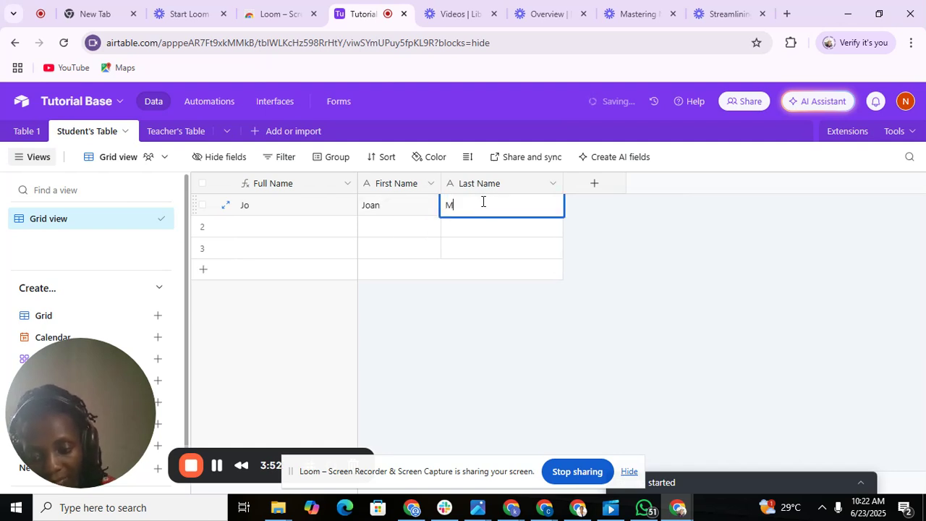
click(386, 327)
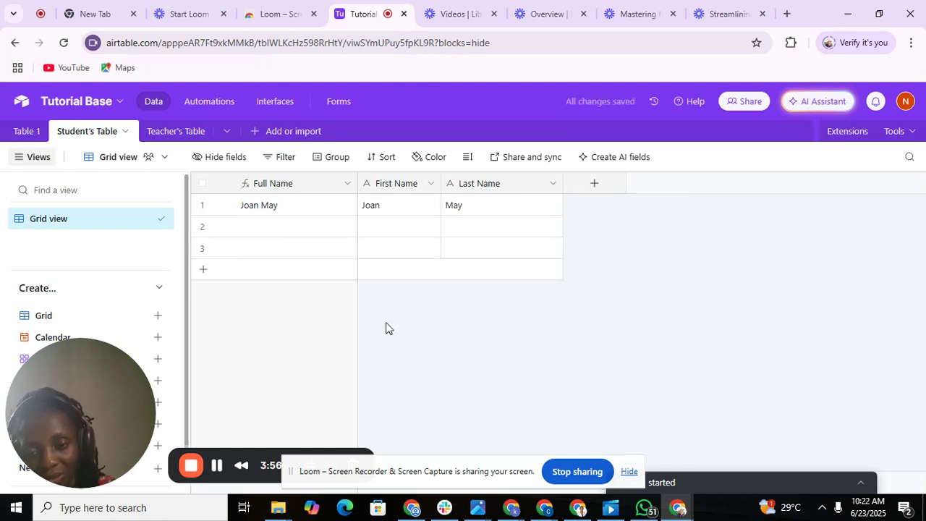
Enter first and last names for the students in rows 2 and 3.
double_click(371, 227)
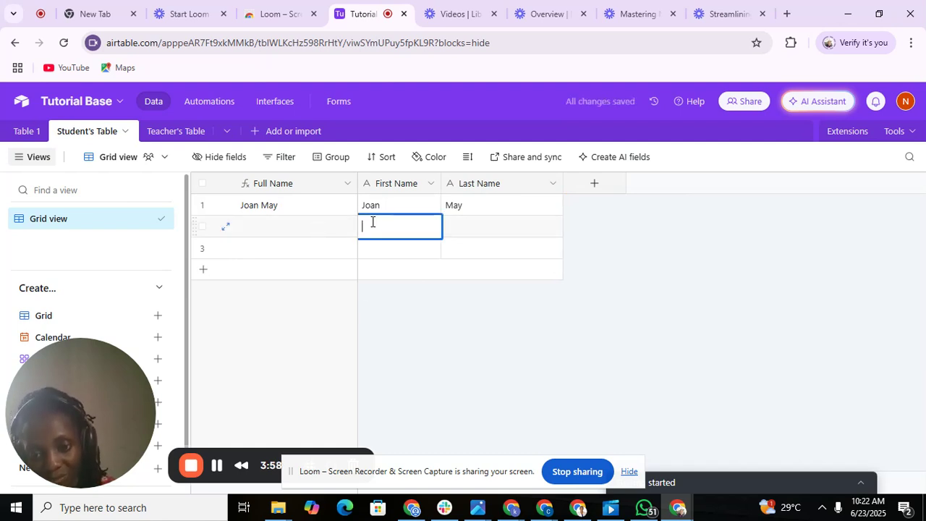
text(P)
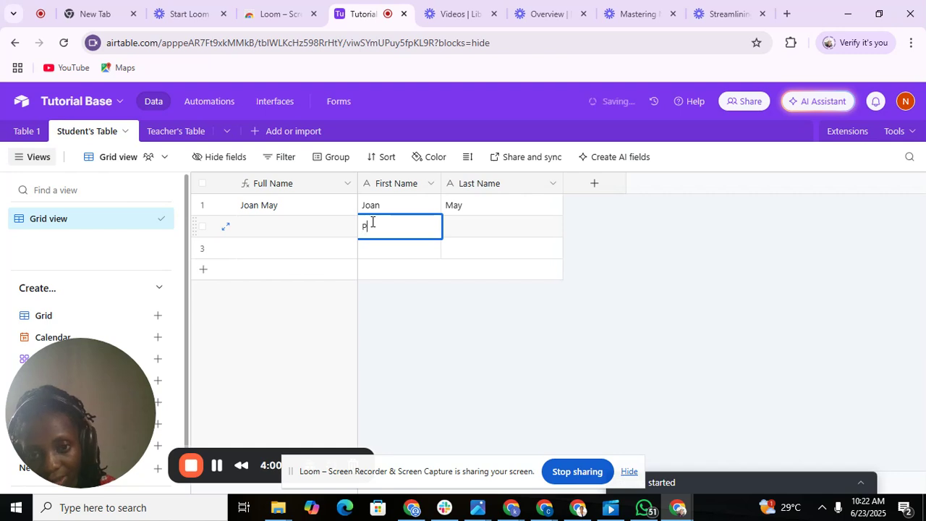
text(ath)
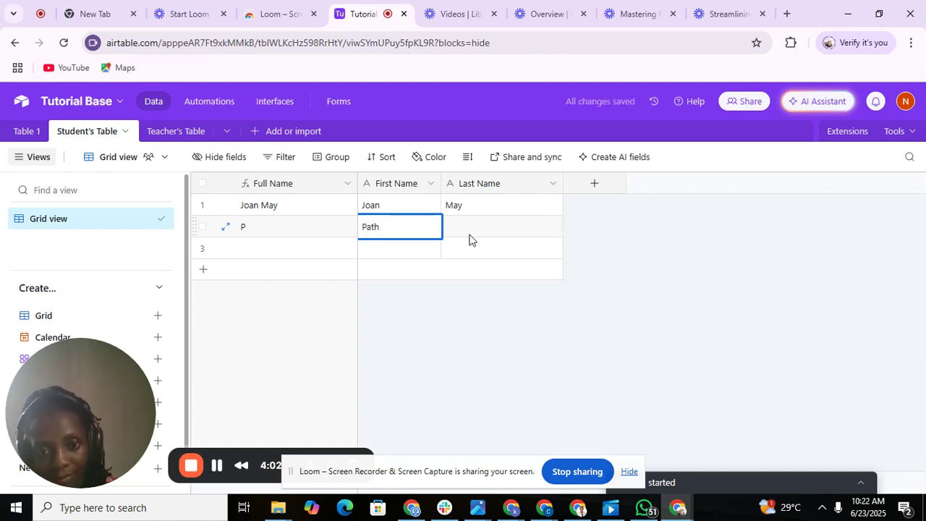
double_click(470, 235)
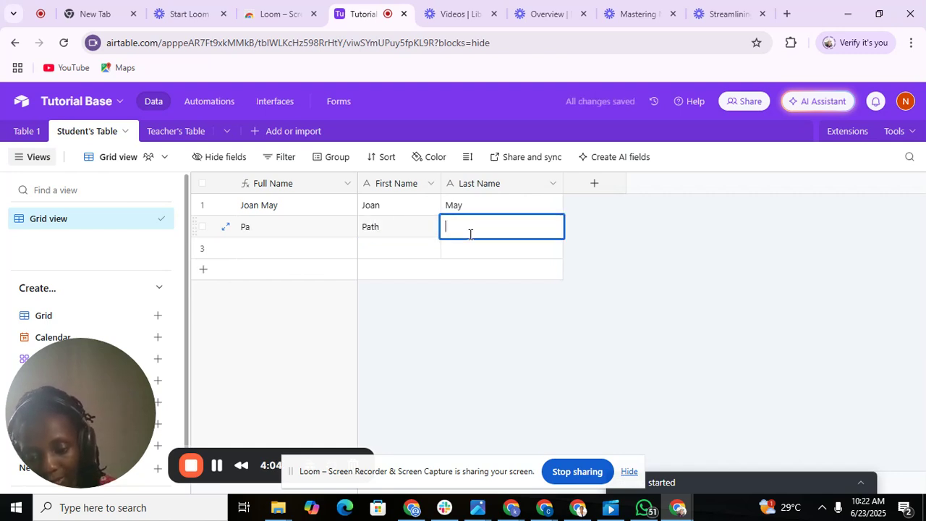
text(Helen)
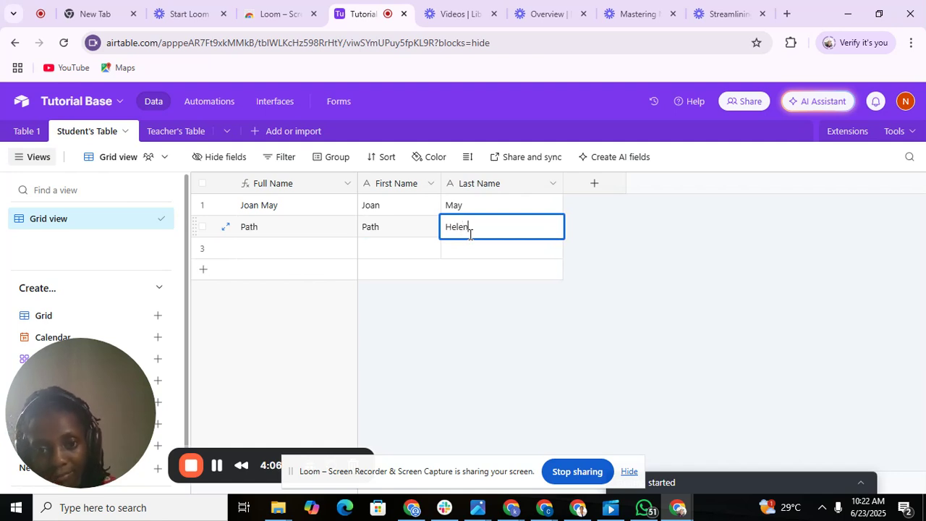
key(Return)
click(405, 314)
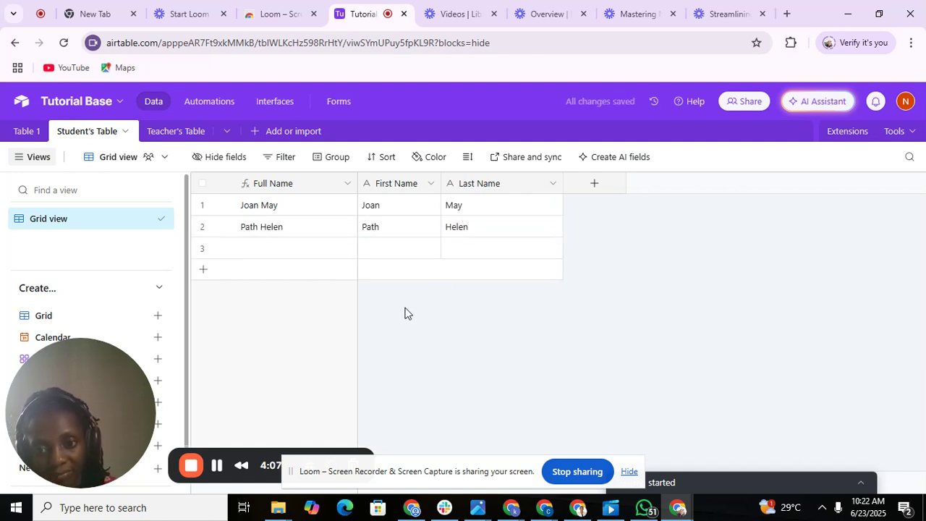
click(396, 249)
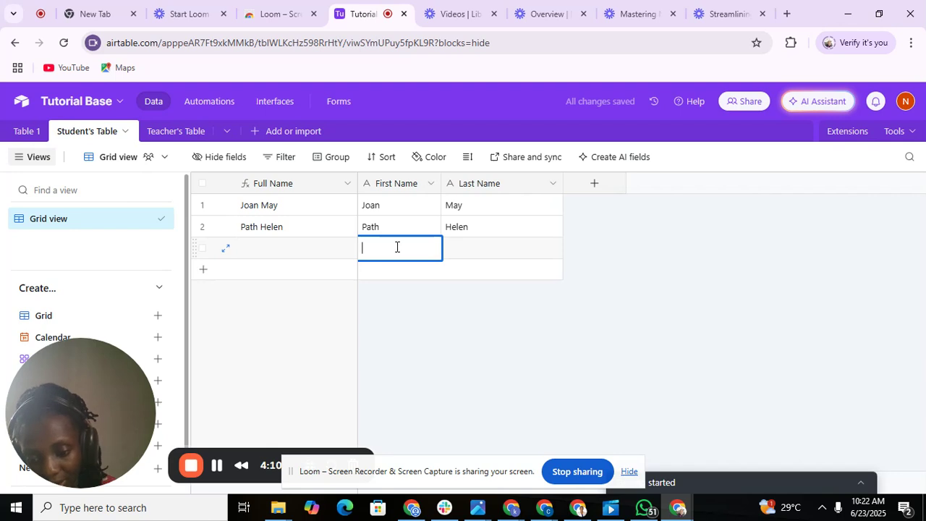
text(Yomi)
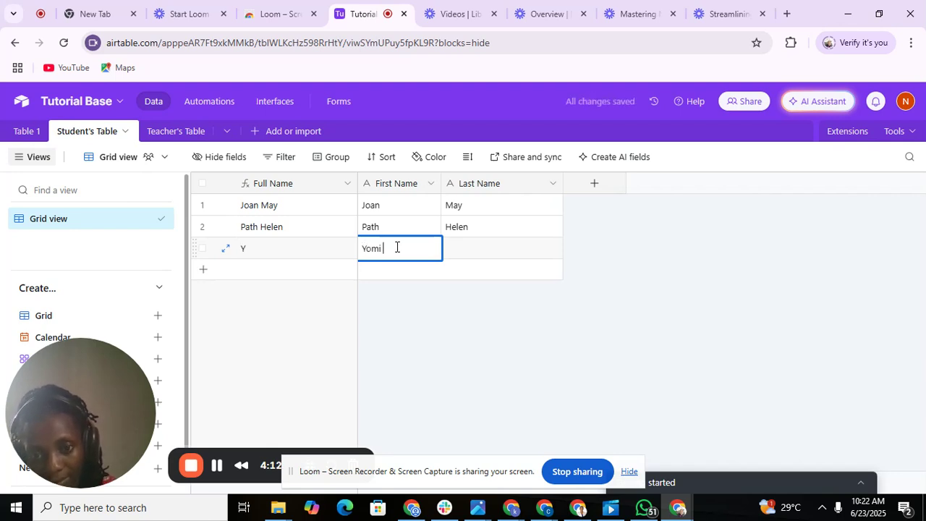
double_click(459, 251)
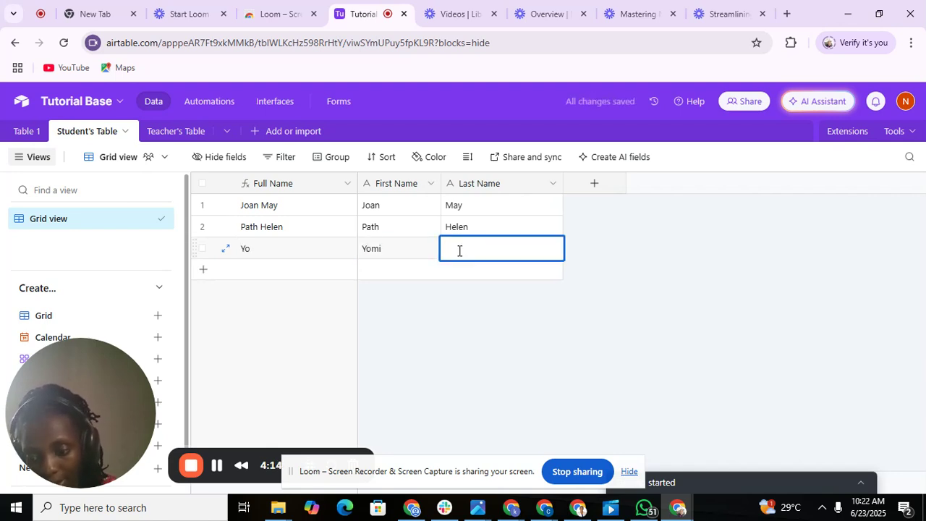
text(Able)
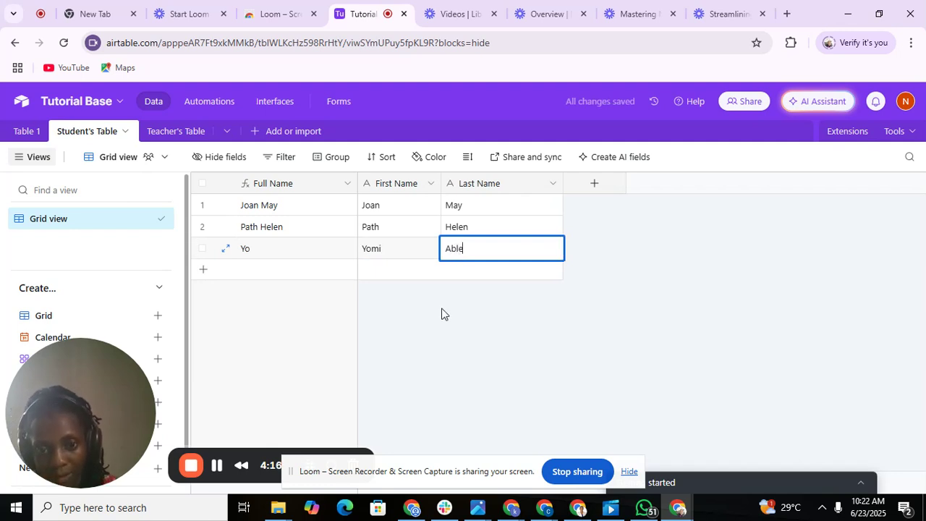
click(438, 320)
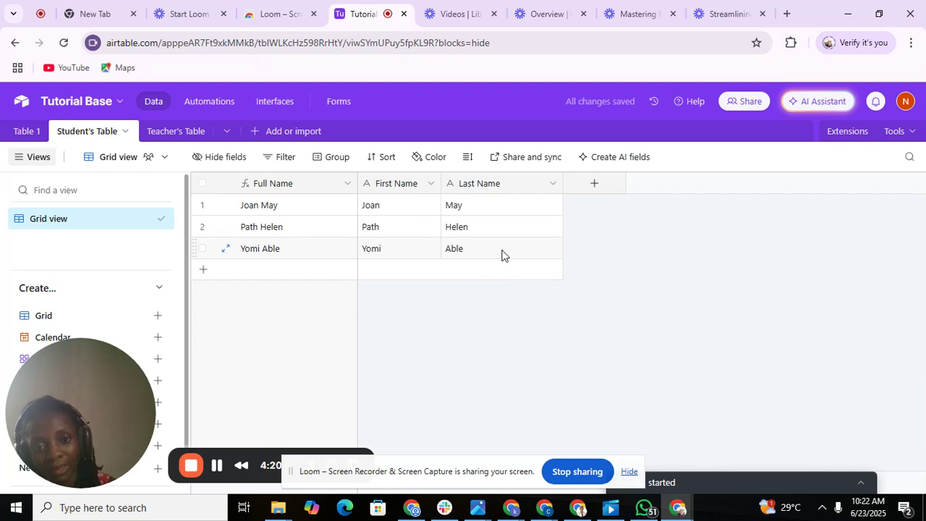
Start a new Single select field named Status.
click(595, 186)
text(S)
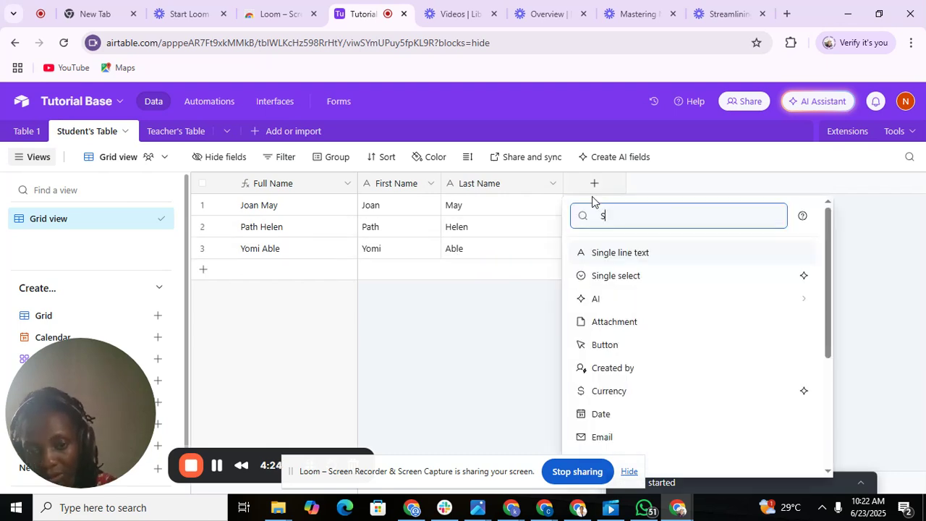
text(ta)
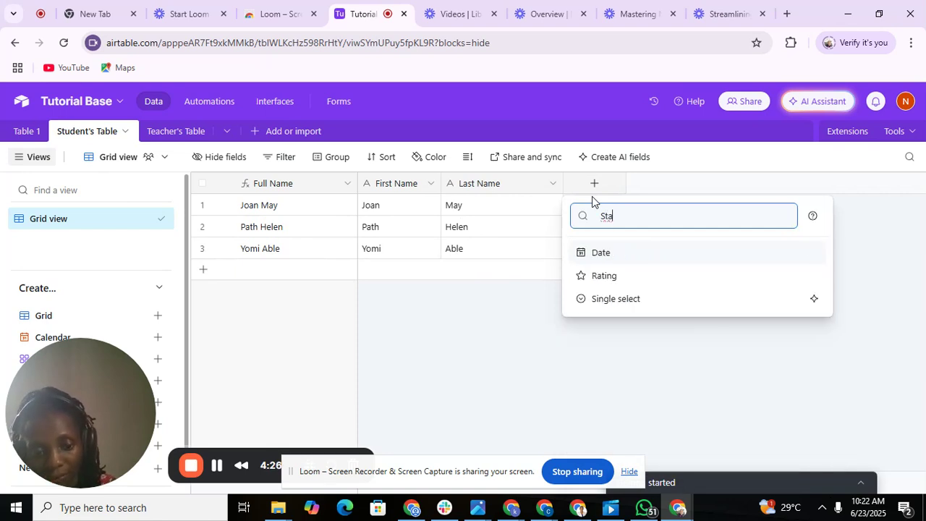
key(BackSpace)
key(BackSpace)
text(ing)
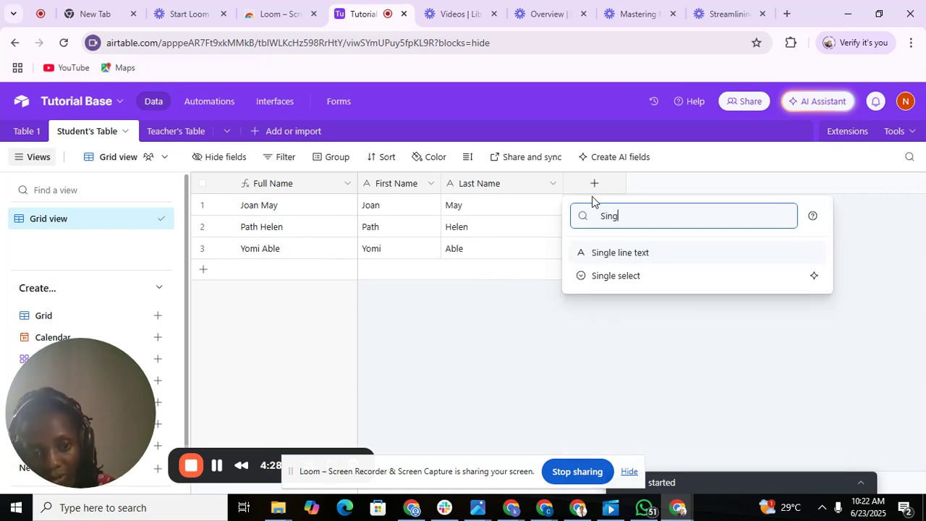
click(605, 273)
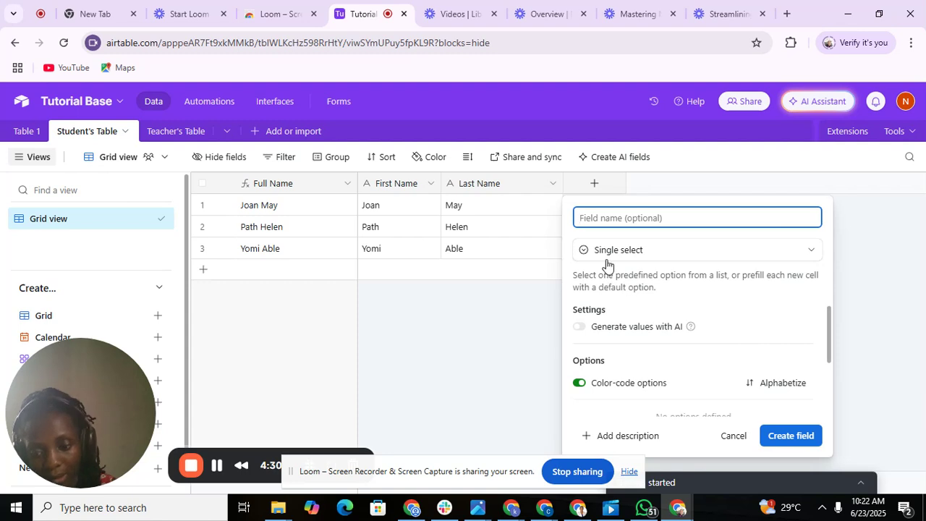
text(Stat)
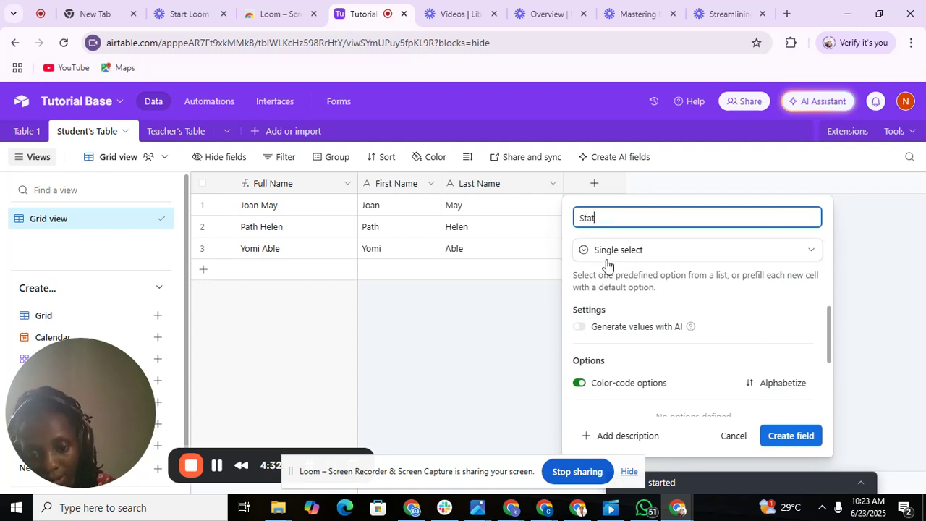
text(us)
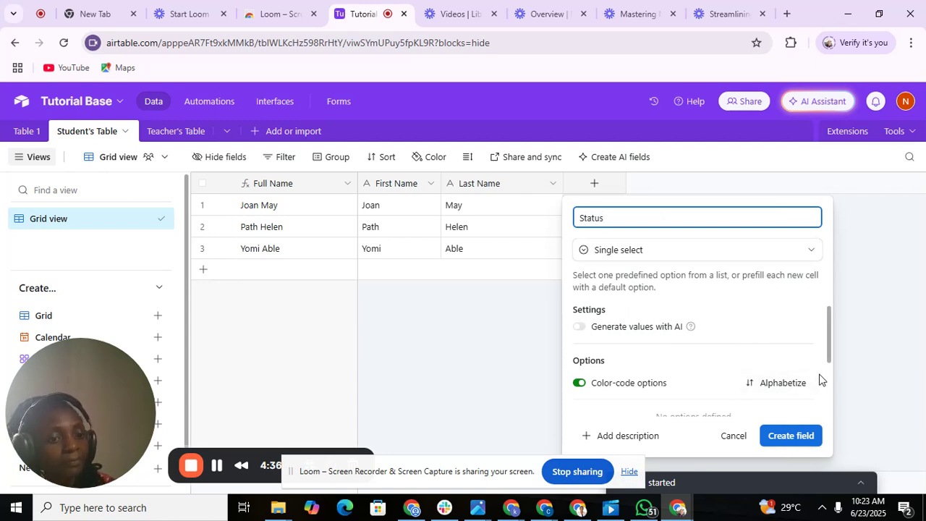
Give Status the options In-progress, Not-started and Completed.
scroll(831, 374, down, 3)
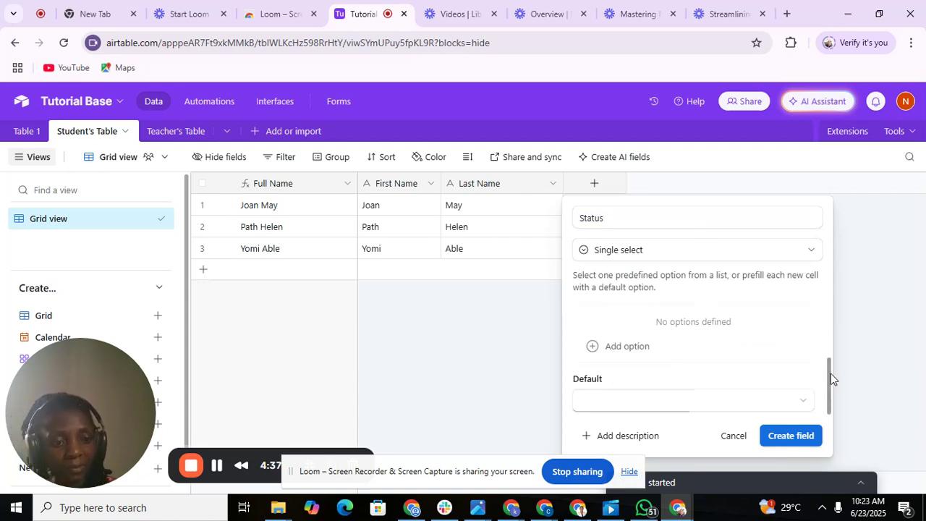
click(620, 347)
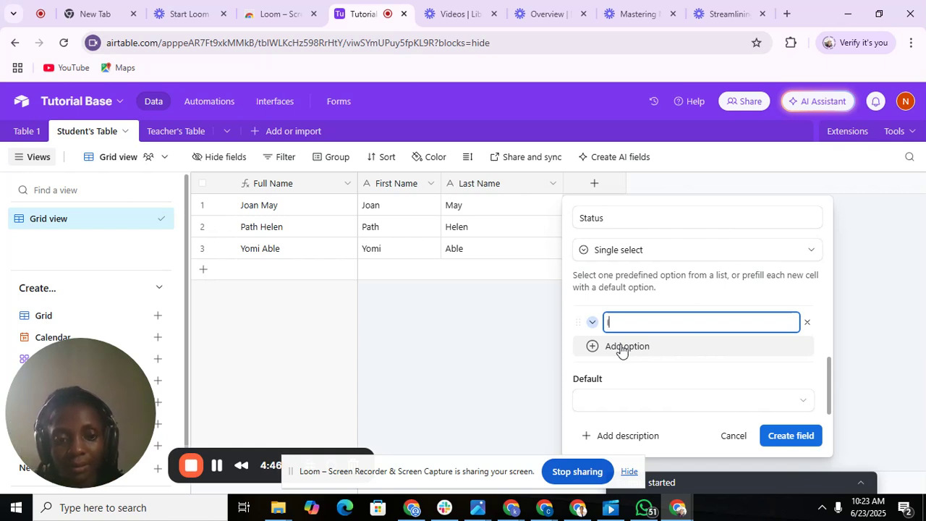
text(IN)
key(BackSpace)
key(BackSpace)
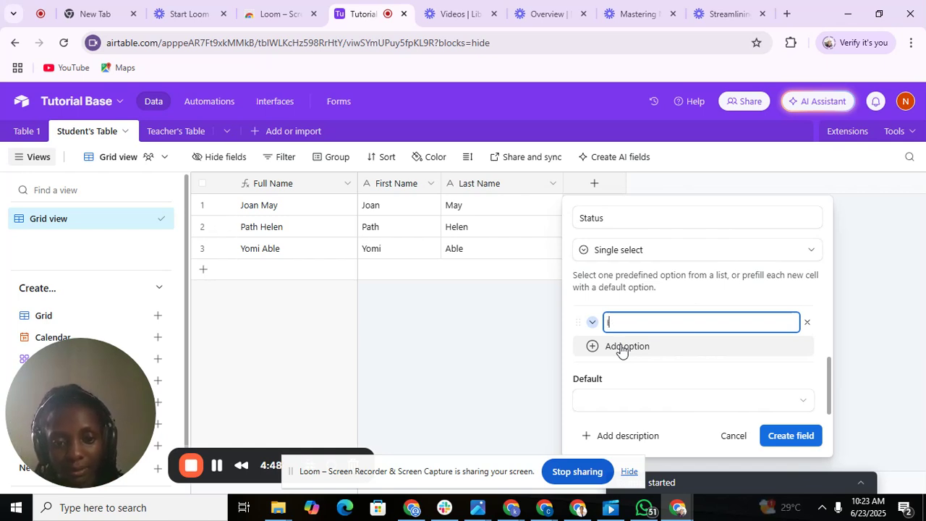
text(In-p)
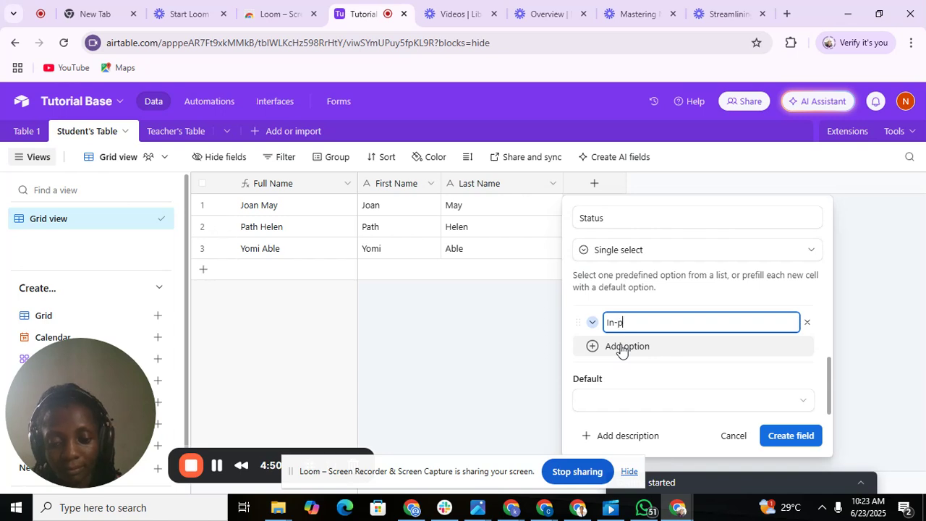
text(rogress)
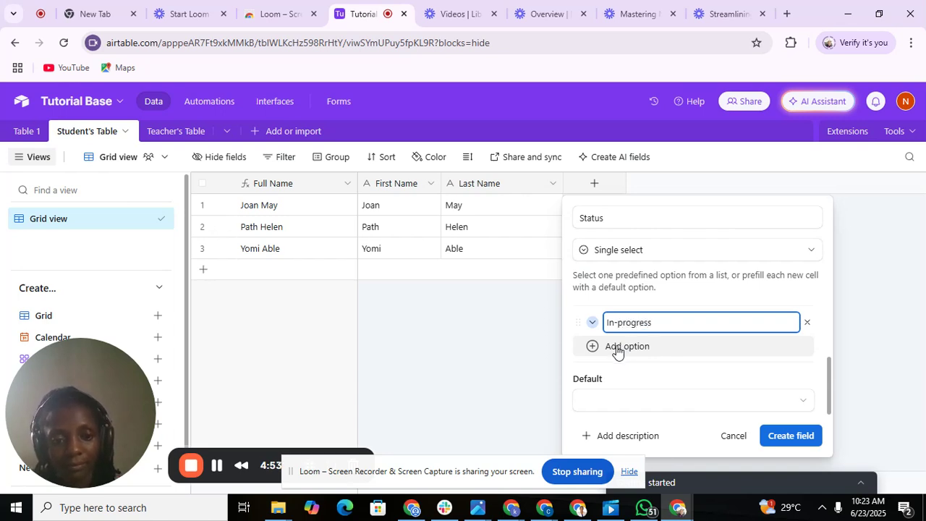
click(618, 348)
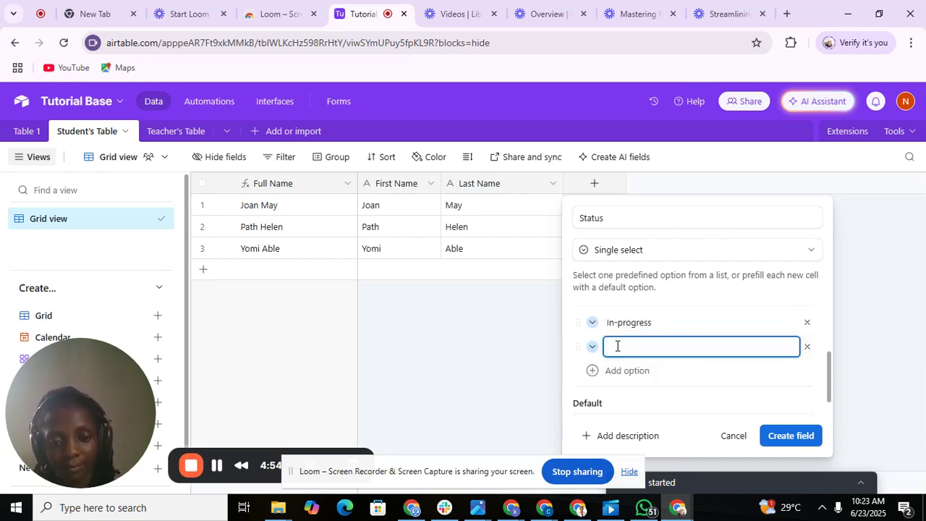
text(N)
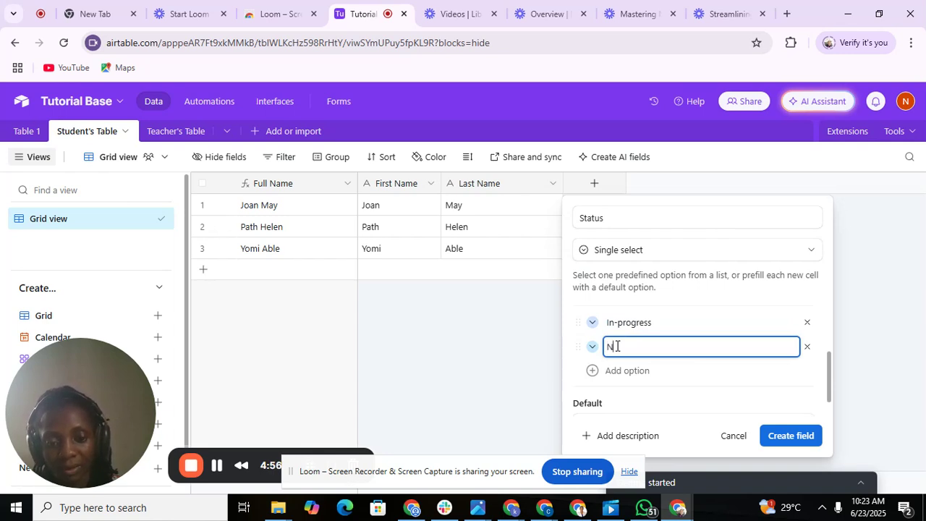
text(o)
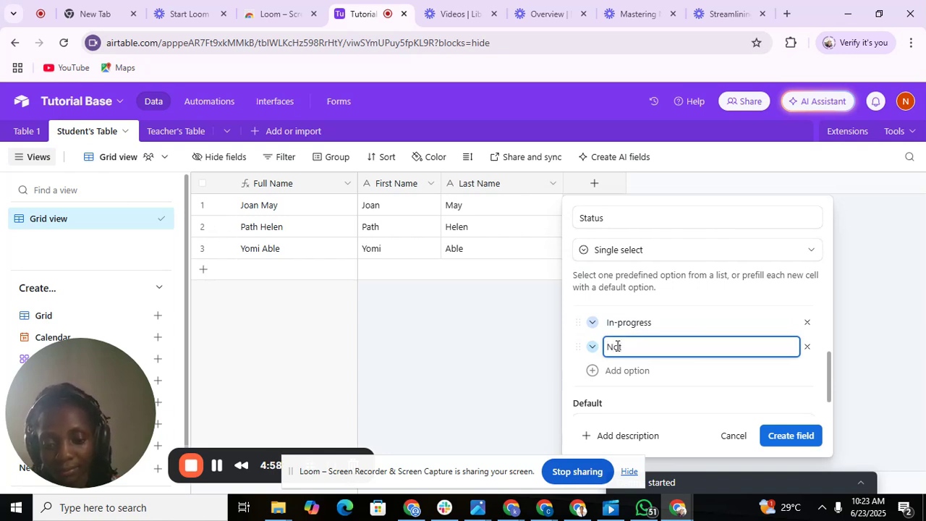
text(t-start)
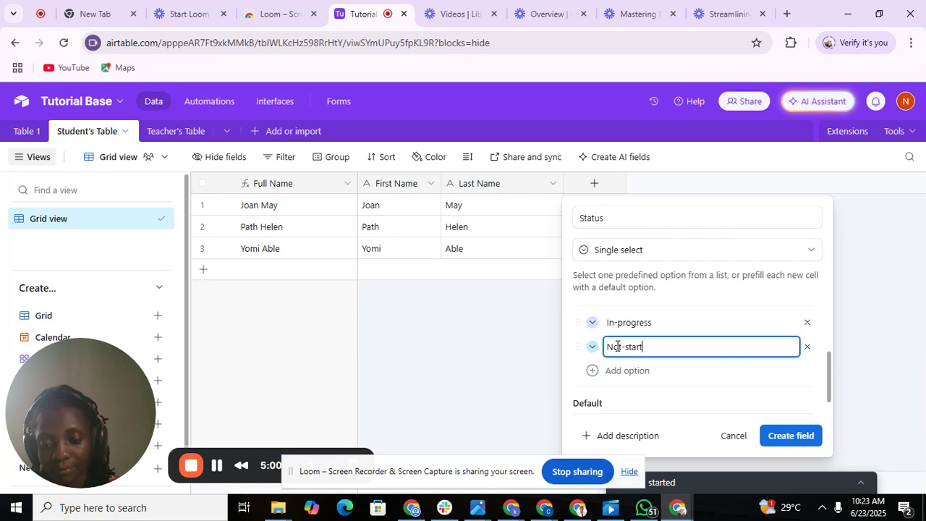
text(ed)
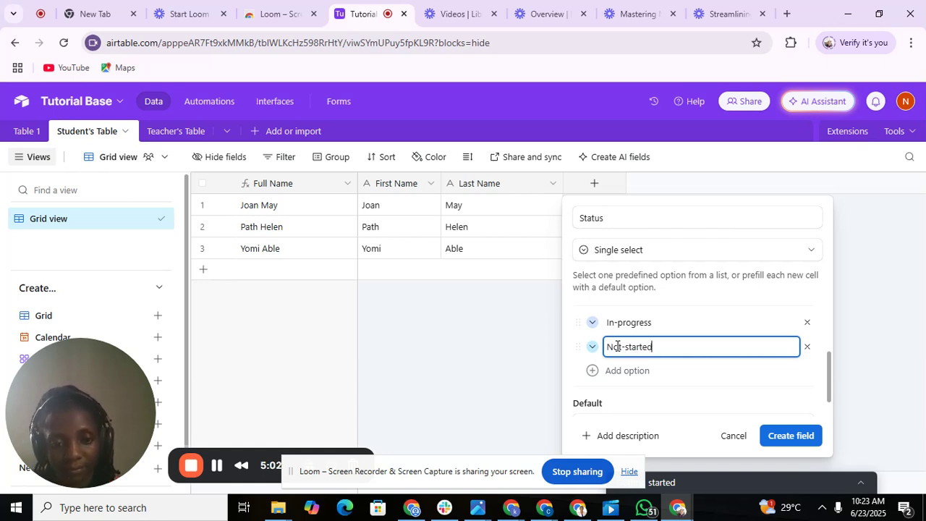
key(Return)
text(Co)
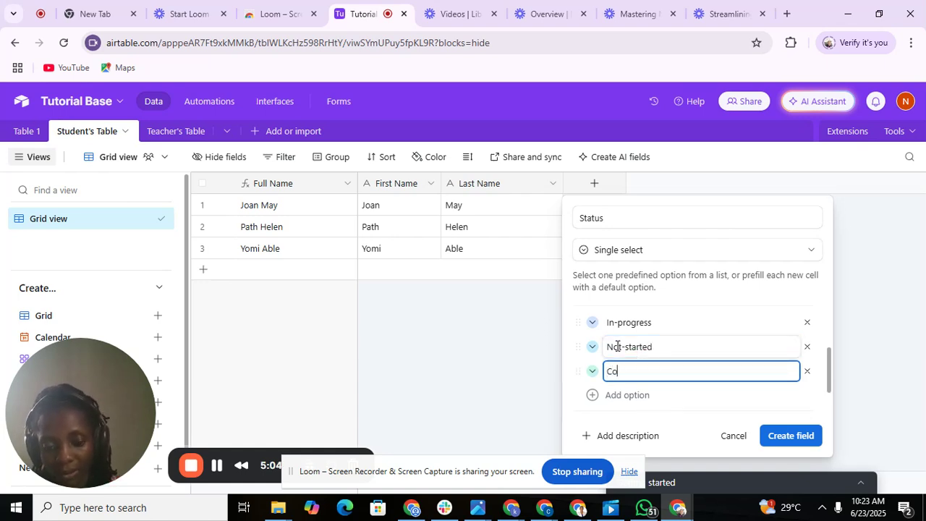
text(mpleted)
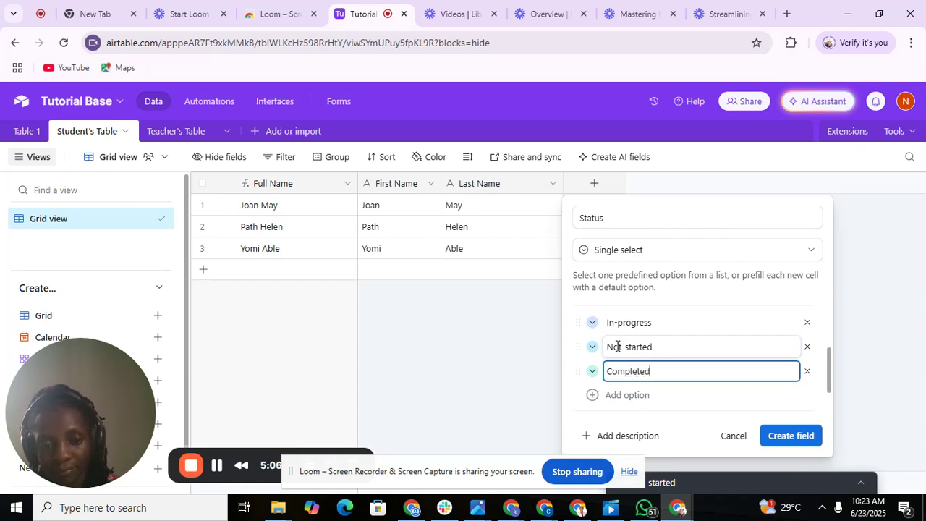
click(667, 401)
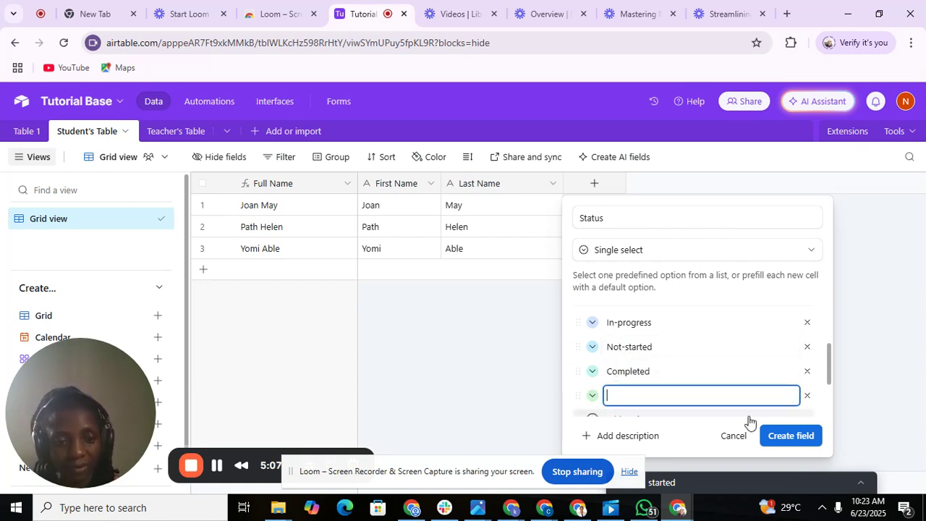
Create the Status field and set the row 1 student's status to In-progress.
click(794, 438)
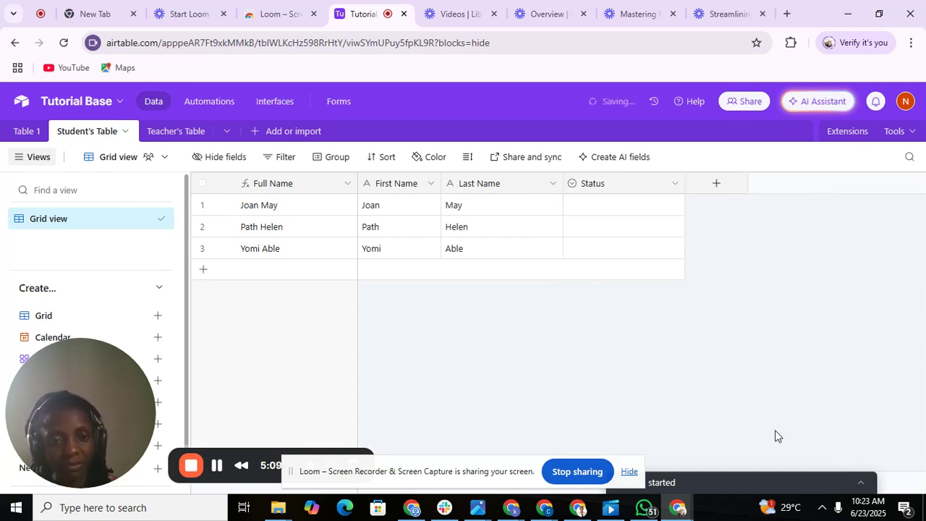
click(586, 210)
click(586, 209)
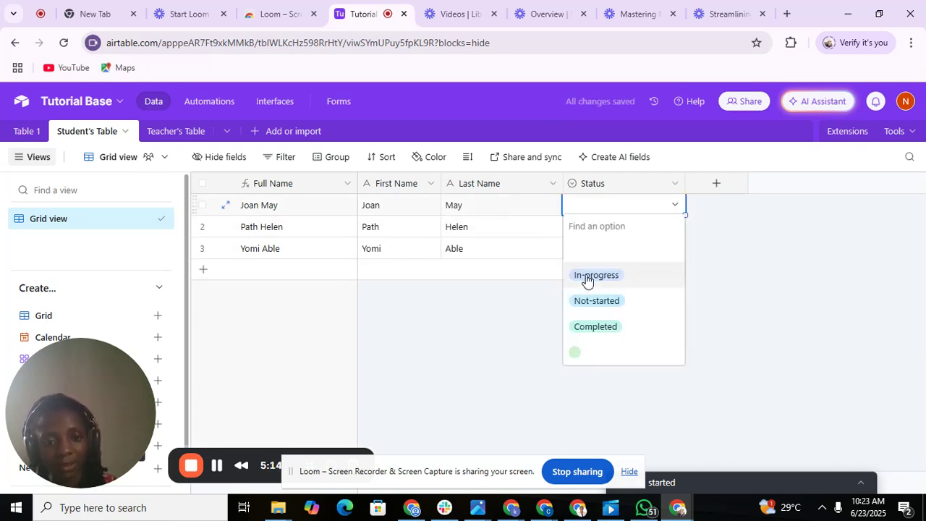
click(586, 276)
click(580, 230)
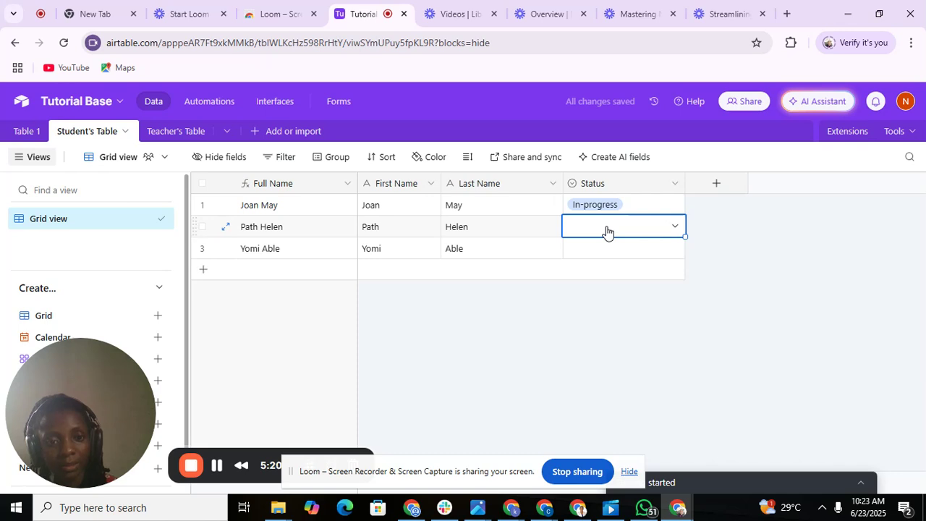
click(606, 231)
drag(606, 231, 597, 306)
click(599, 234)
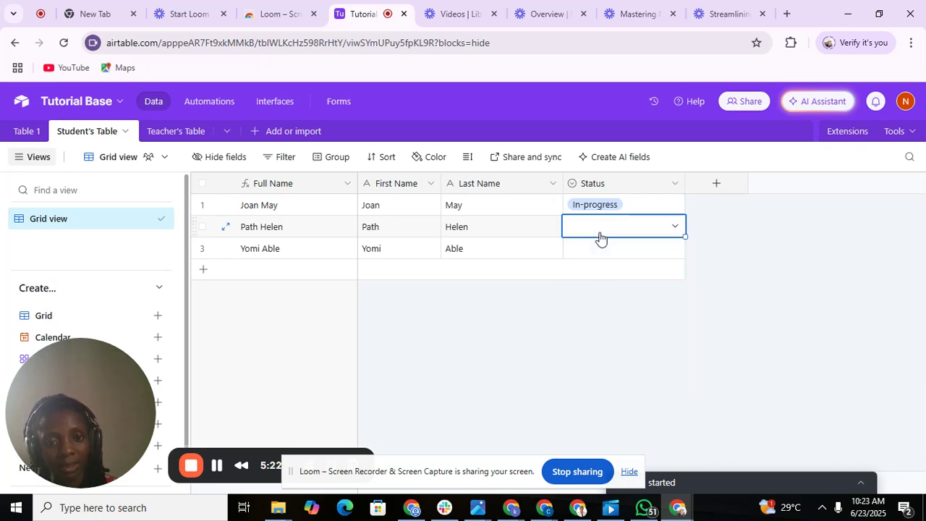
Insert a new Single select field named Subject after Last Name.
click(555, 188)
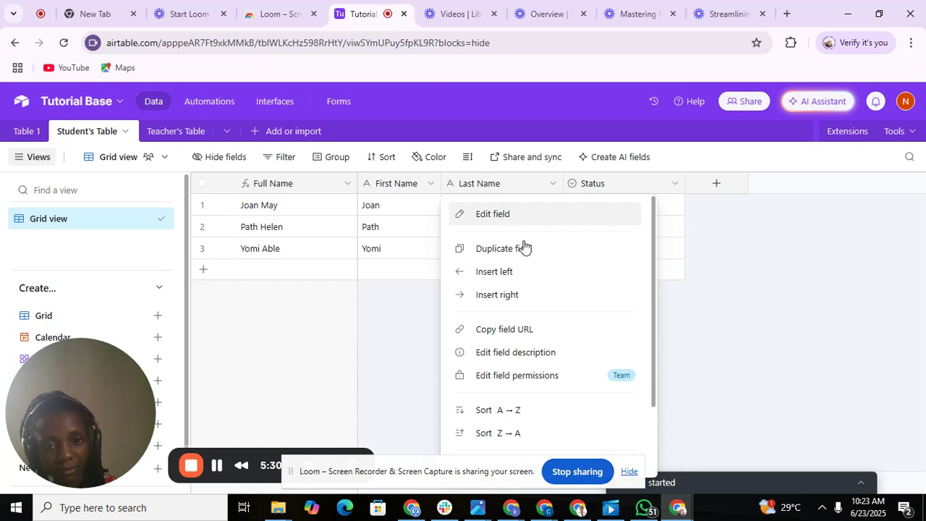
click(513, 296)
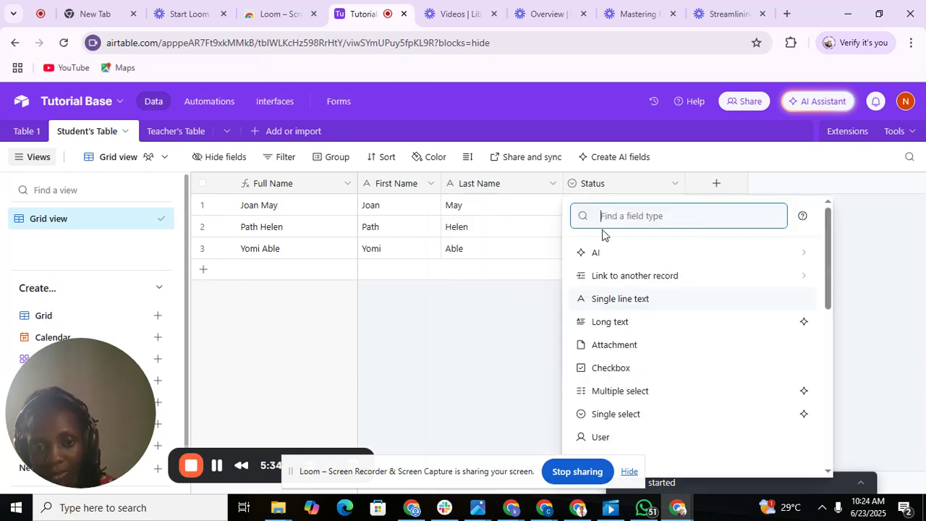
text(Sin)
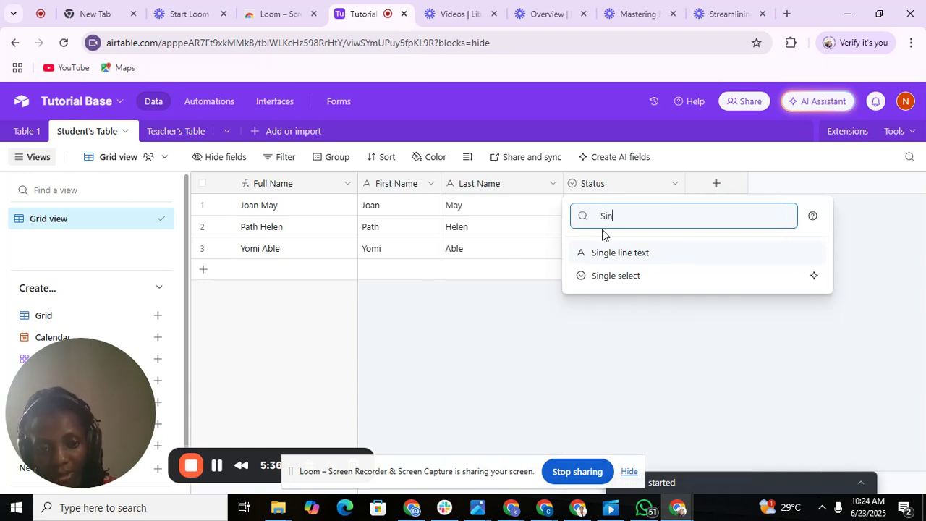
click(620, 253)
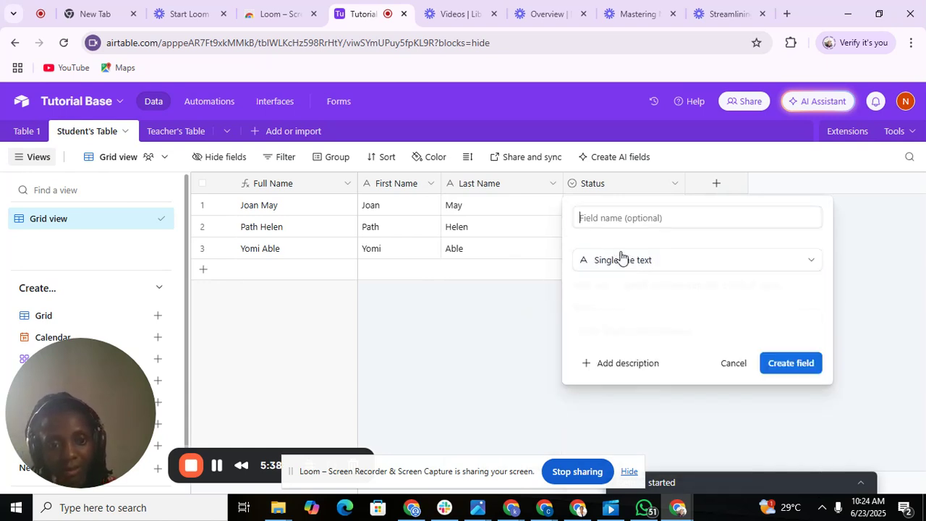
text(S)
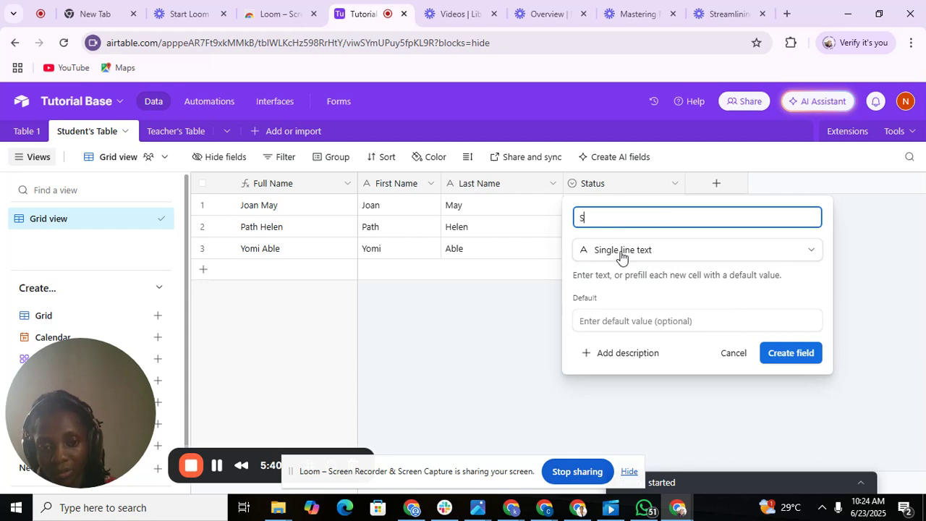
text(ub)
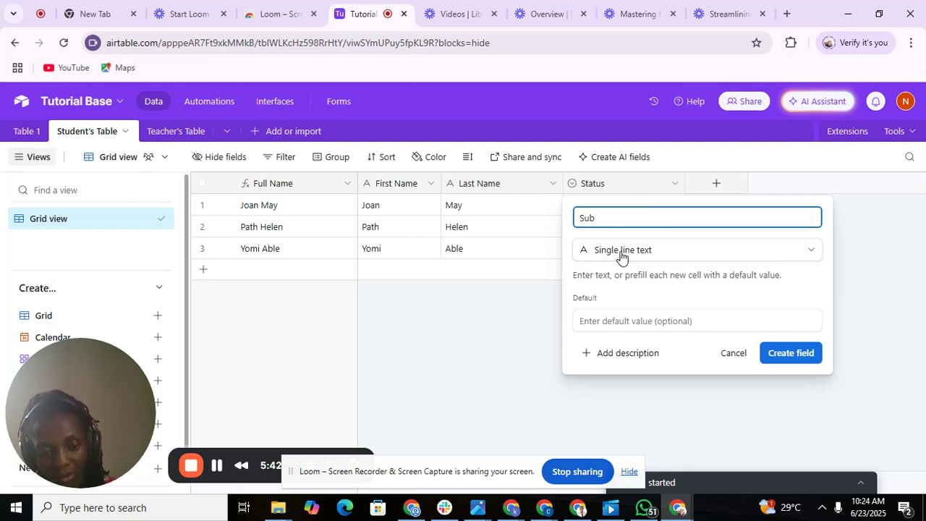
key(BackSpace)
key(BackSpace)
key(BackSpace)
click(621, 253)
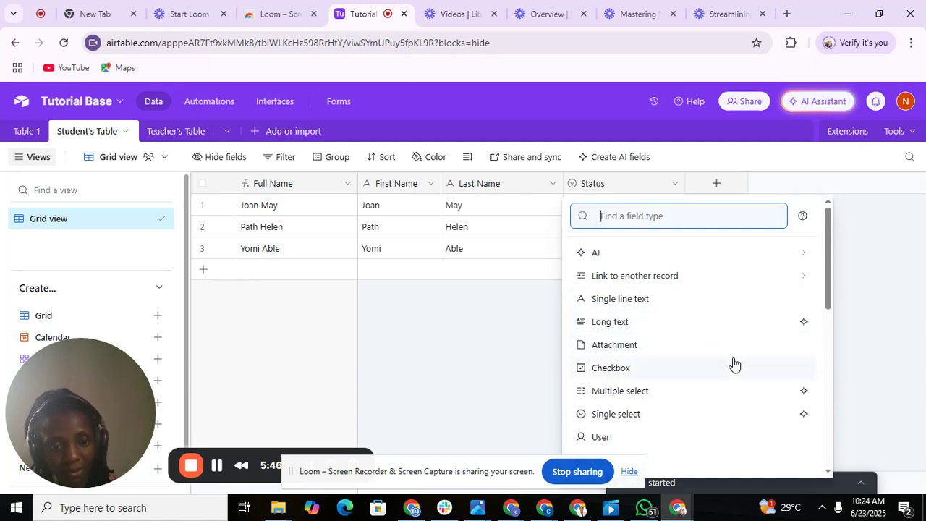
click(665, 414)
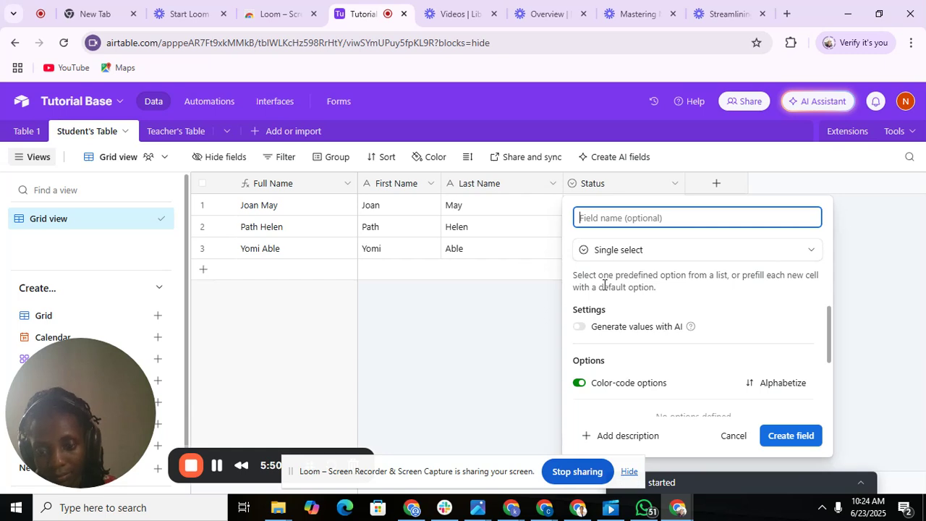
text(S)
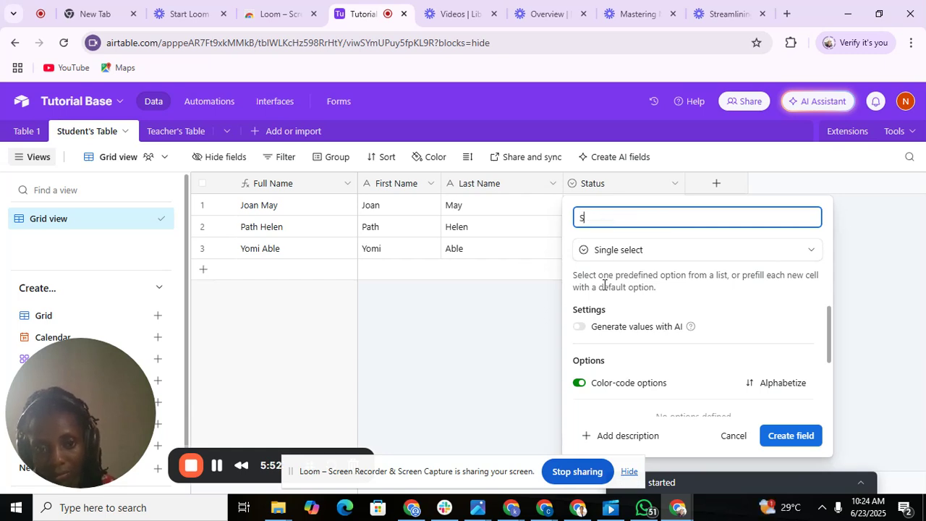
text(ubject)
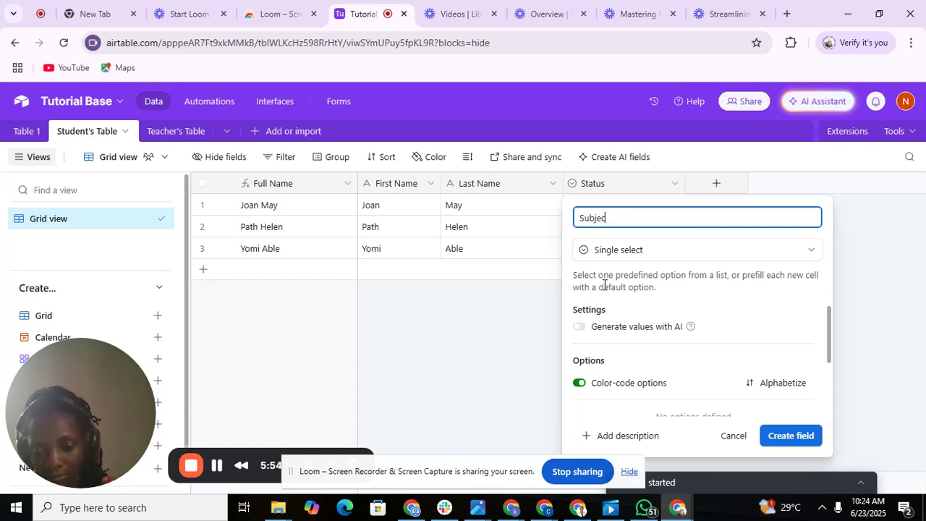
Add the options Physics, Igbo, English and Maths, then create the Subject field.
click(829, 387)
click(626, 349)
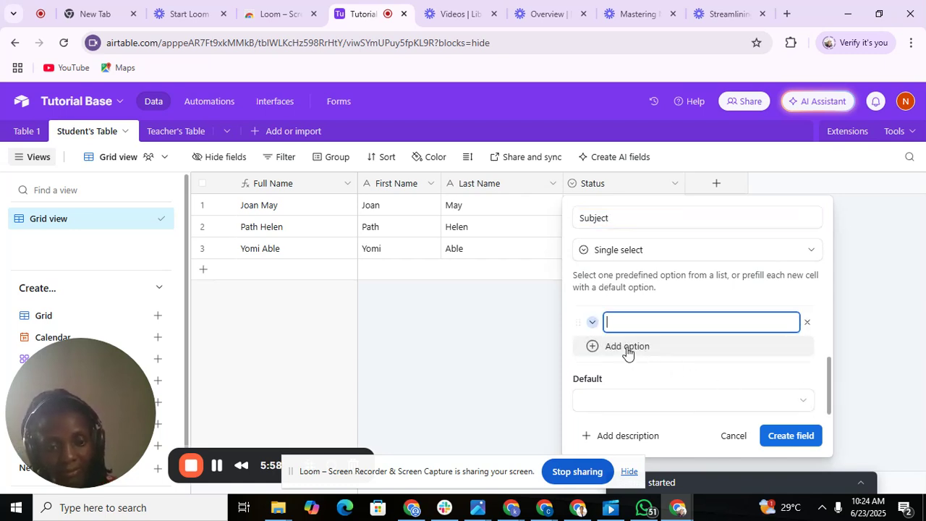
text(Phy)
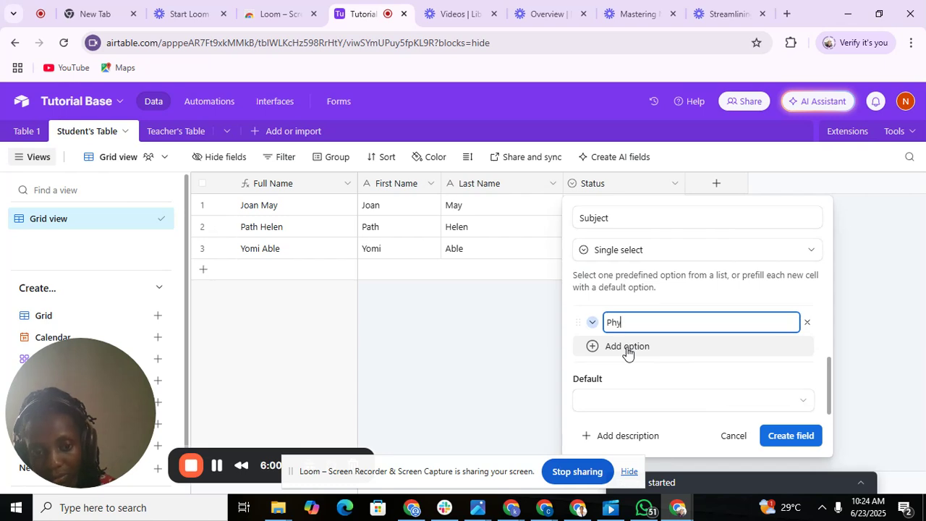
text(sics)
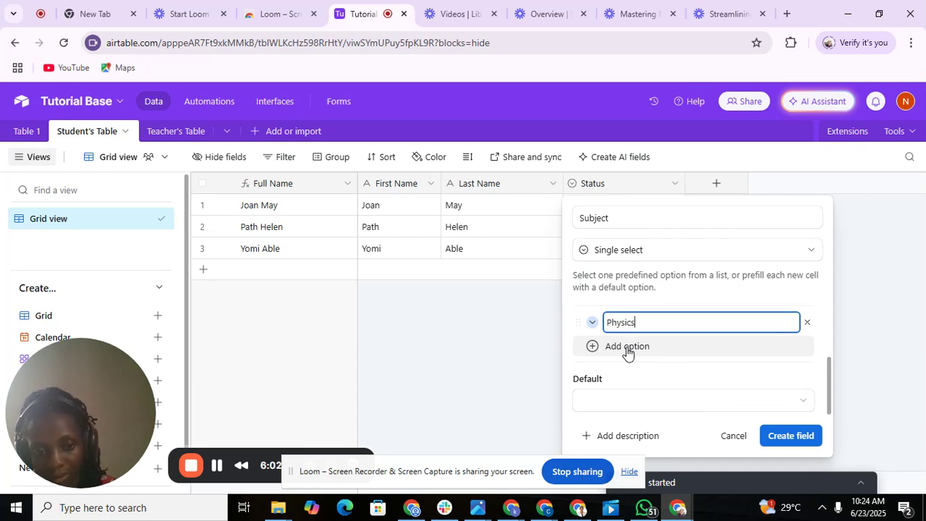
click(627, 349)
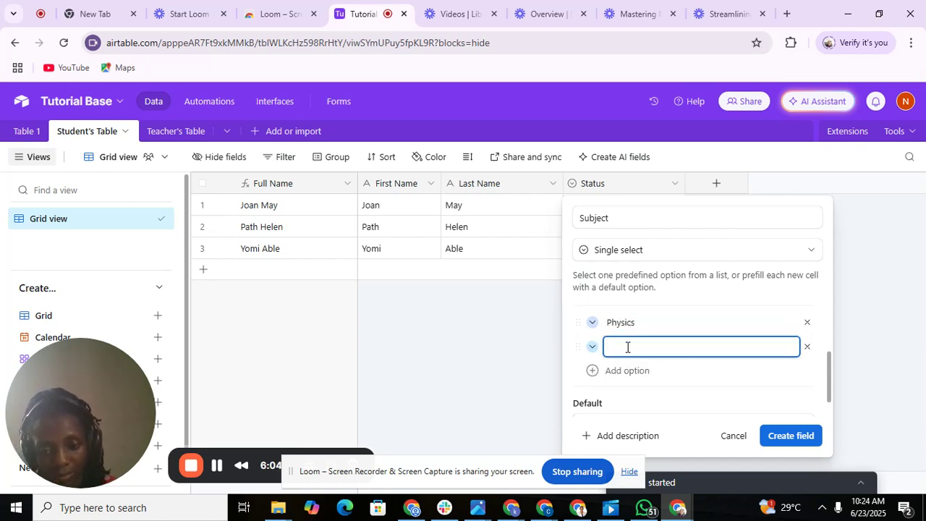
text(?)
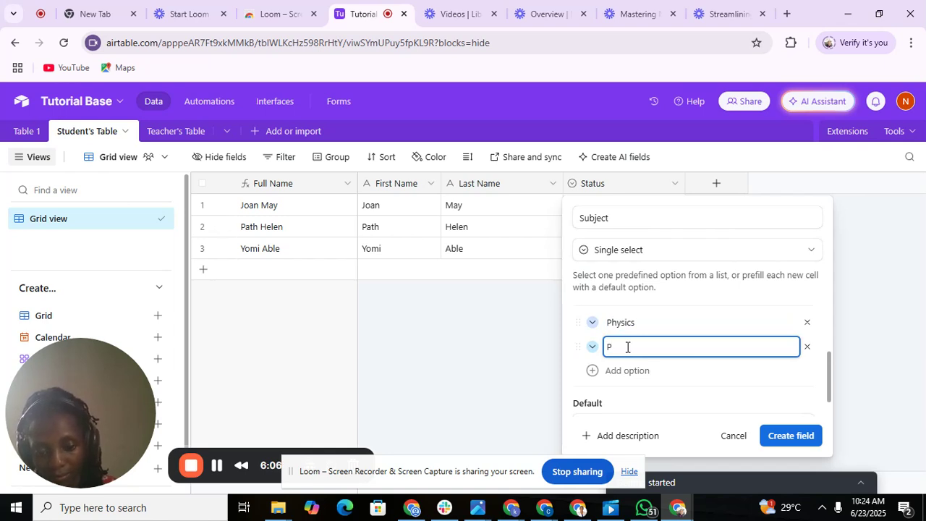
key(BackSpace)
text(Igbo)
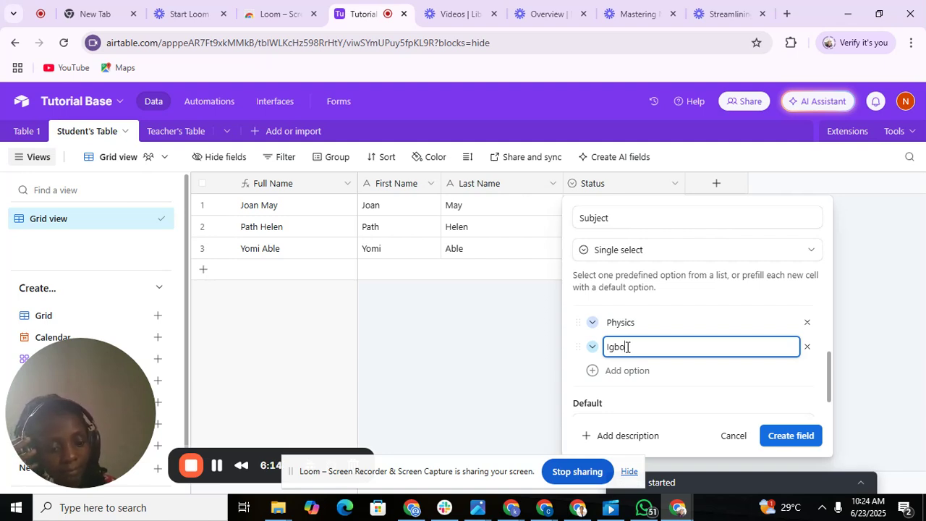
key(Return)
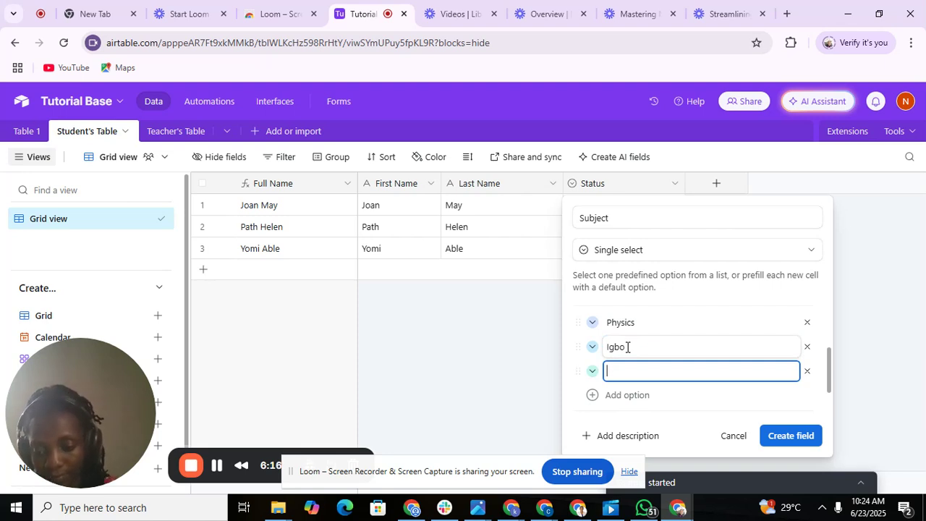
text(English)
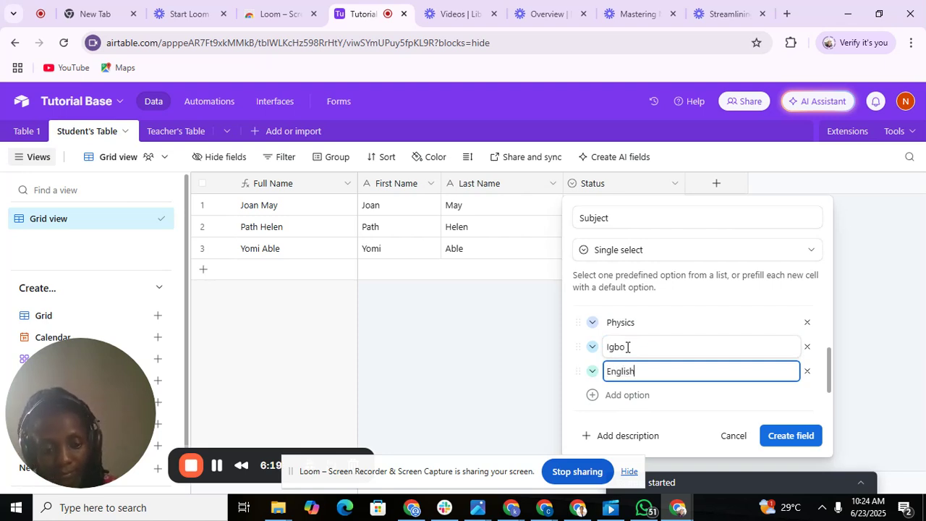
key(Return)
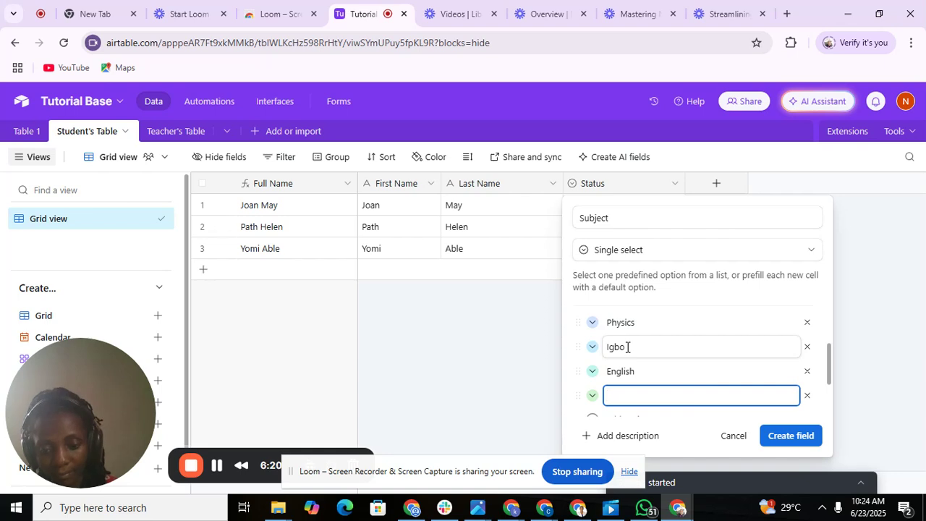
text(Math)
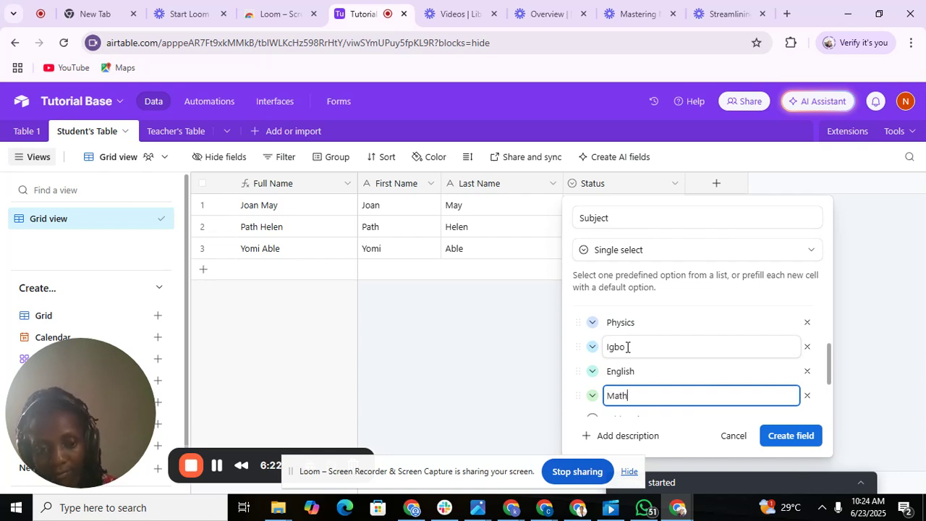
text(s)
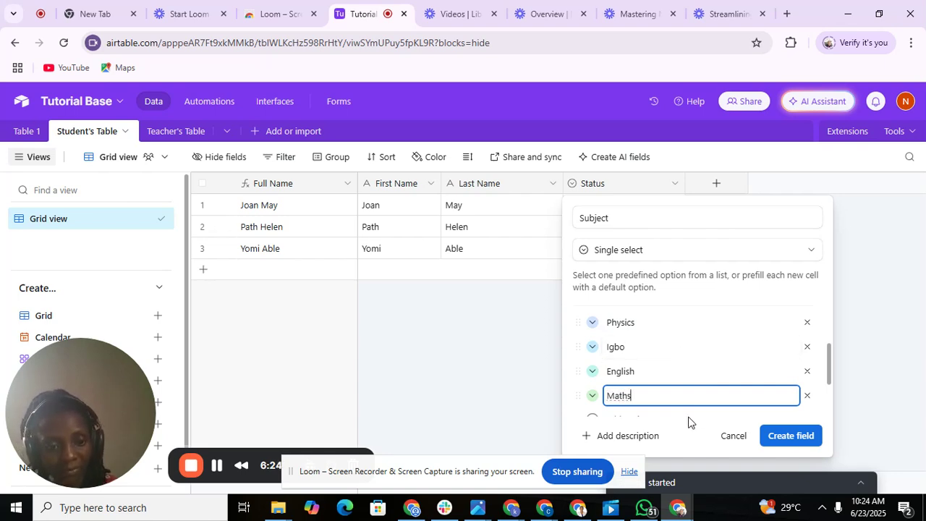
click(786, 443)
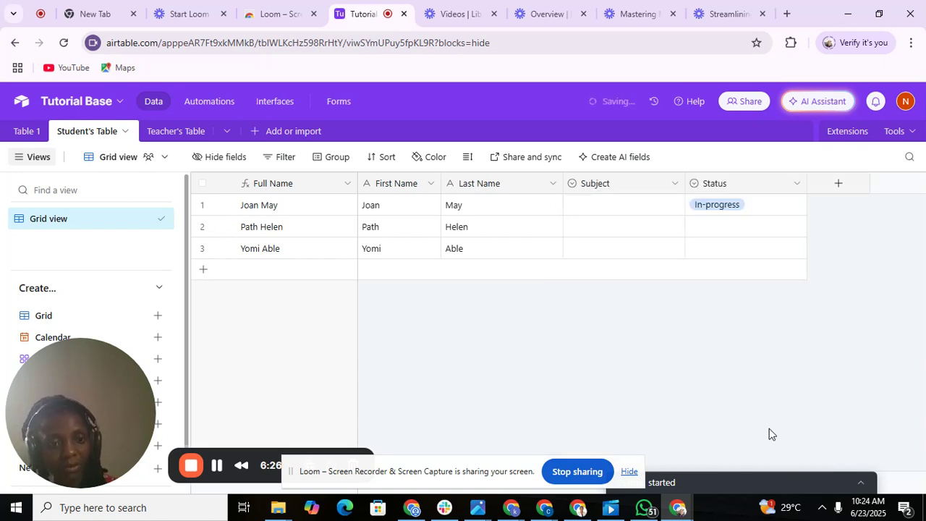
Change the Subject field's type from Single select to Multiple select and save it.
click(629, 209)
click(629, 209)
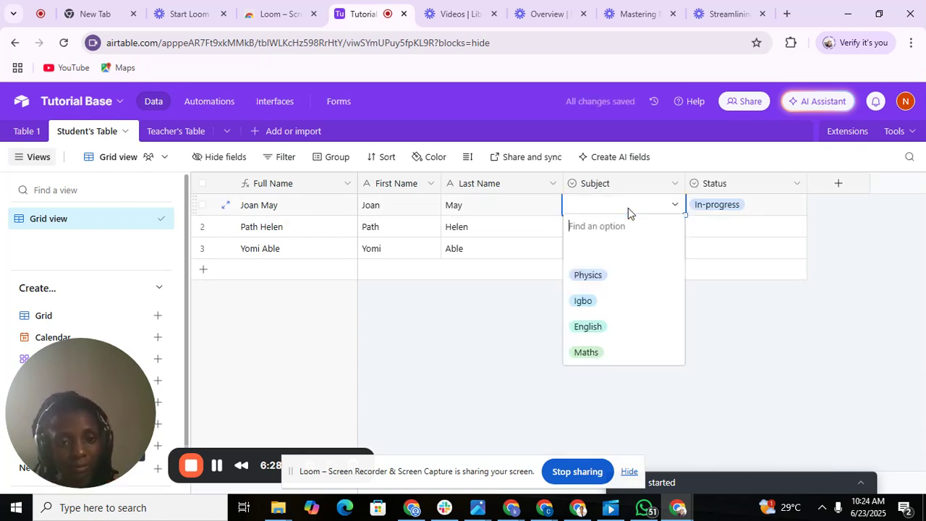
click(629, 209)
click(628, 208)
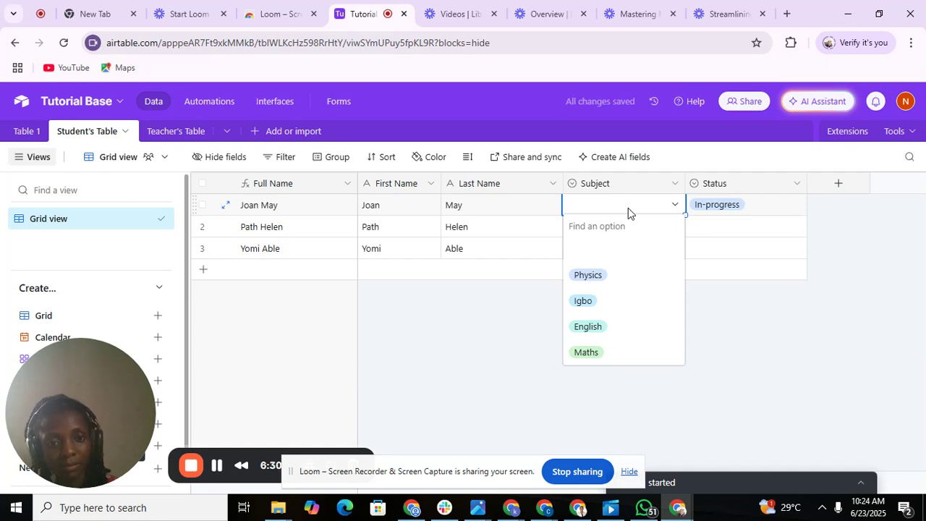
double_click(629, 188)
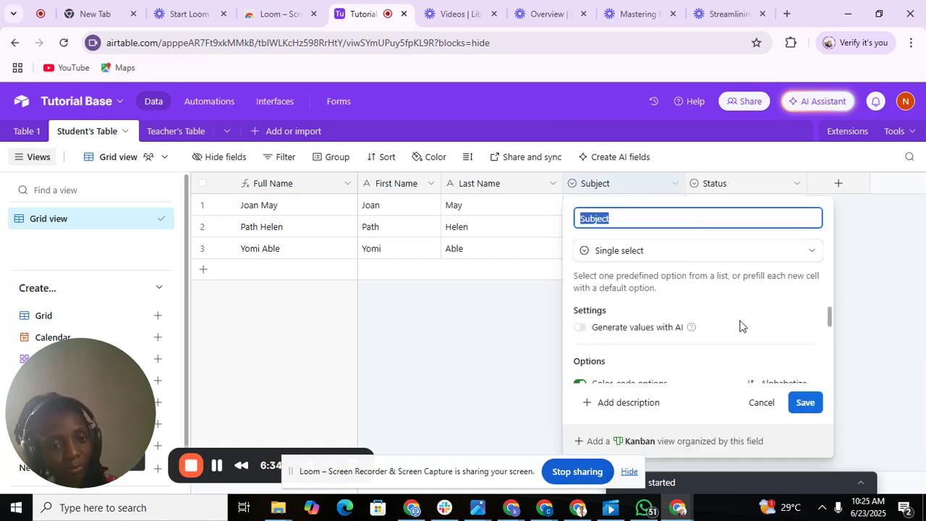
click(707, 254)
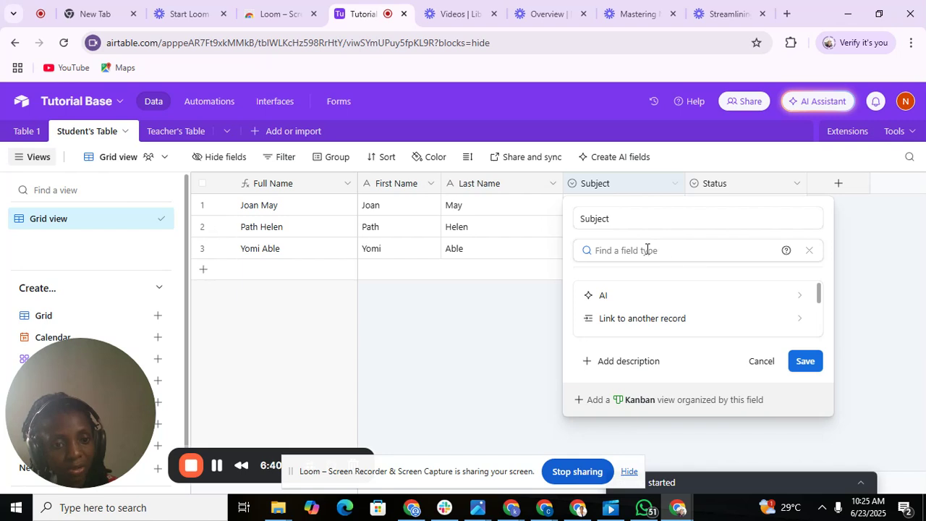
text(m)
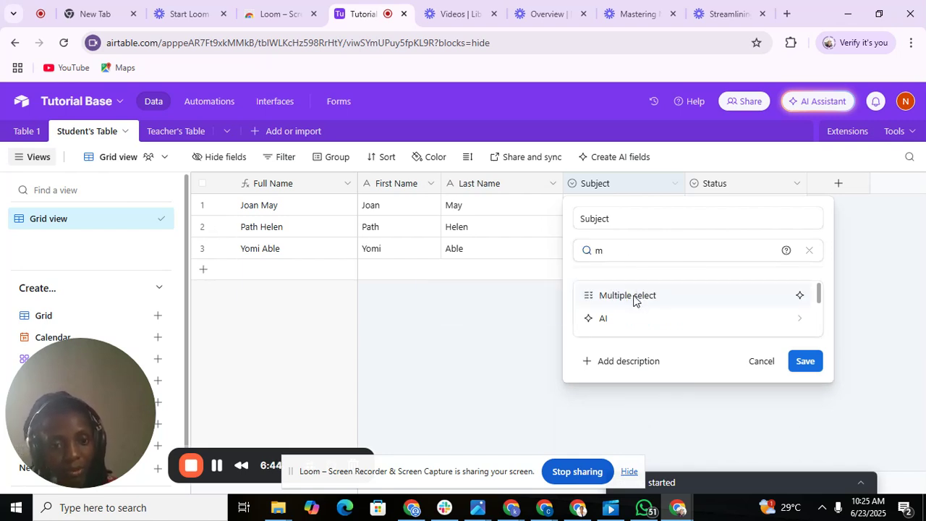
click(635, 301)
click(805, 427)
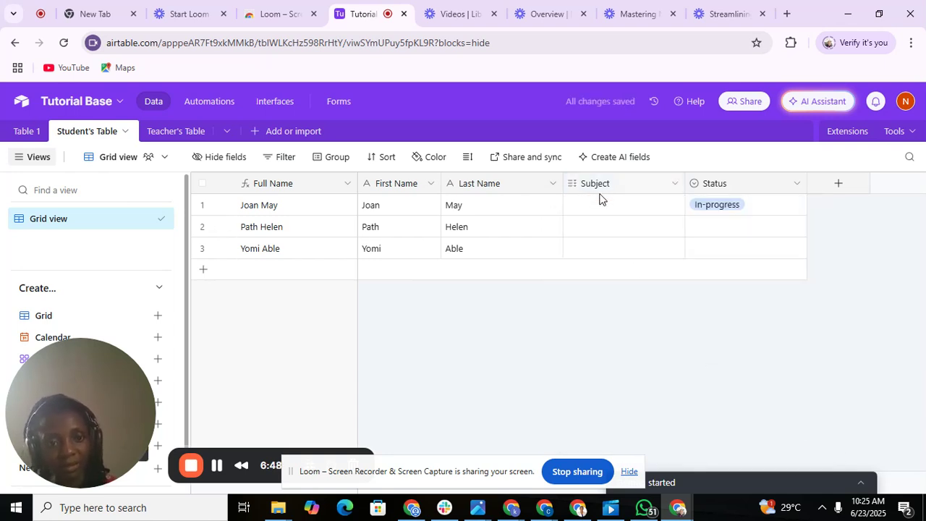
Give row 1 the subjects Physics and English.
click(596, 209)
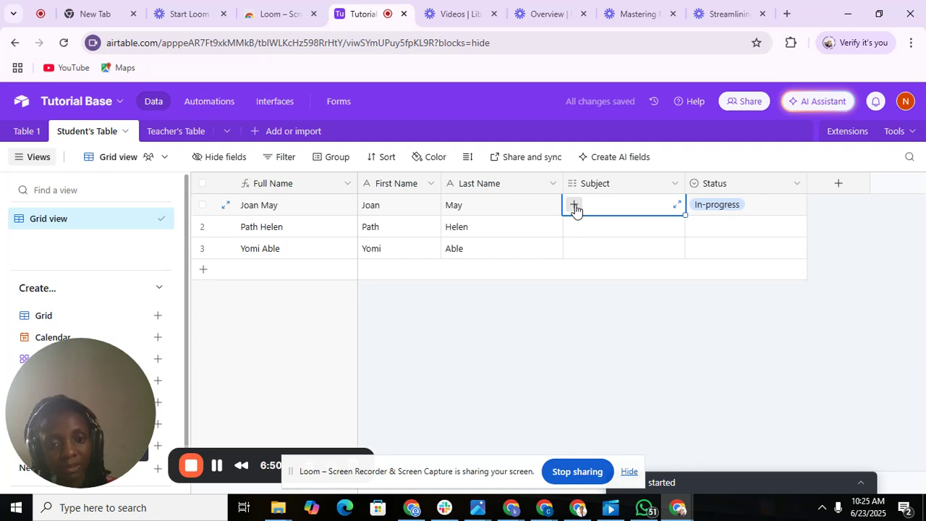
click(575, 206)
click(586, 251)
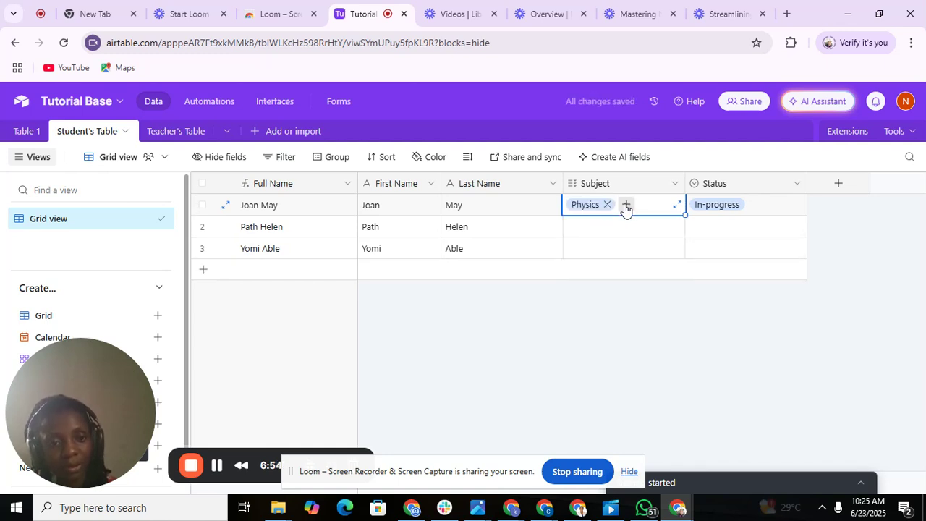
click(625, 207)
click(588, 276)
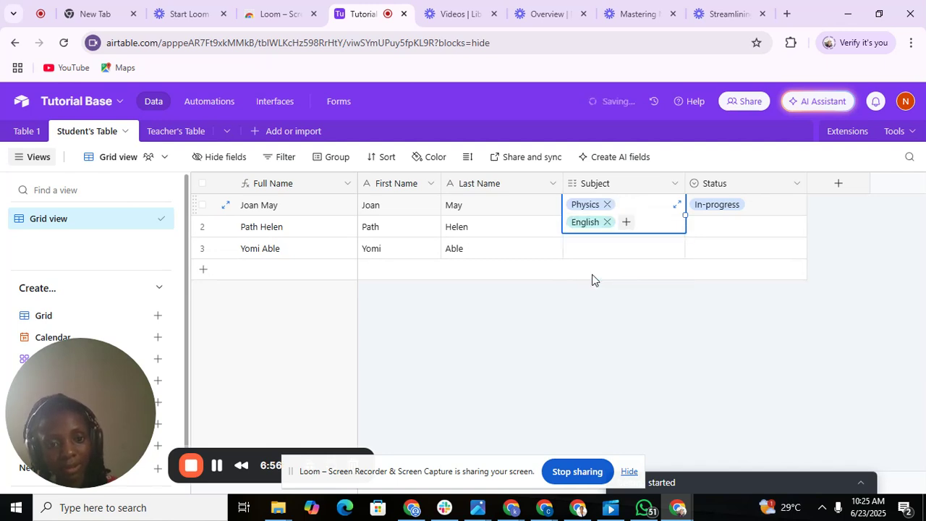
Give row 2 the subjects English and Maths.
click(589, 236)
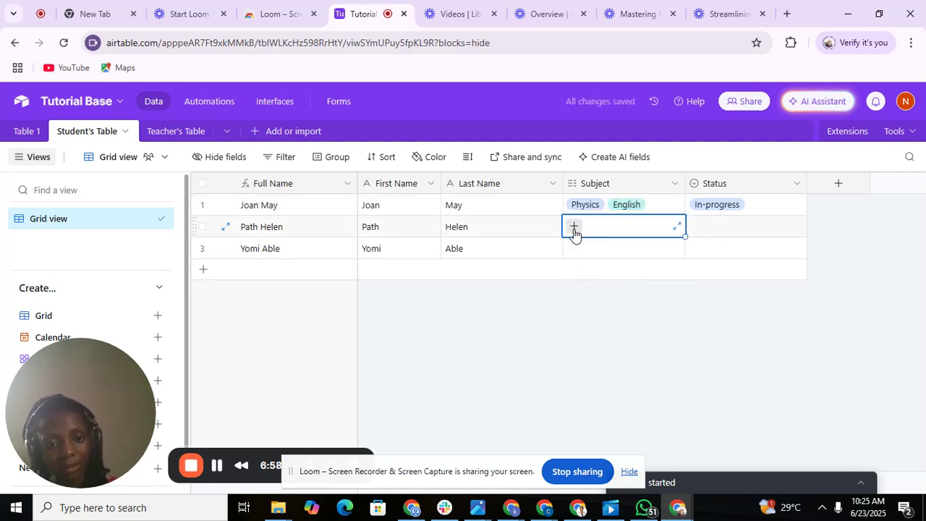
click(574, 226)
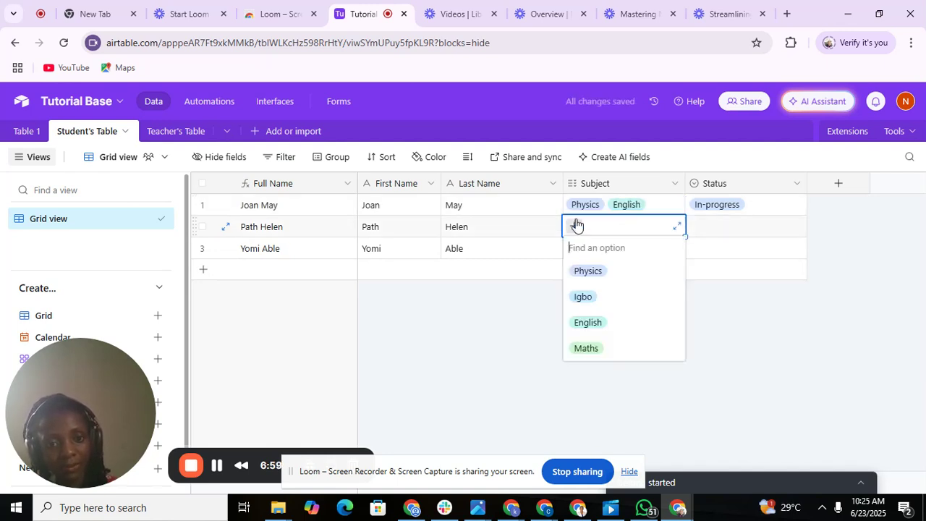
click(588, 325)
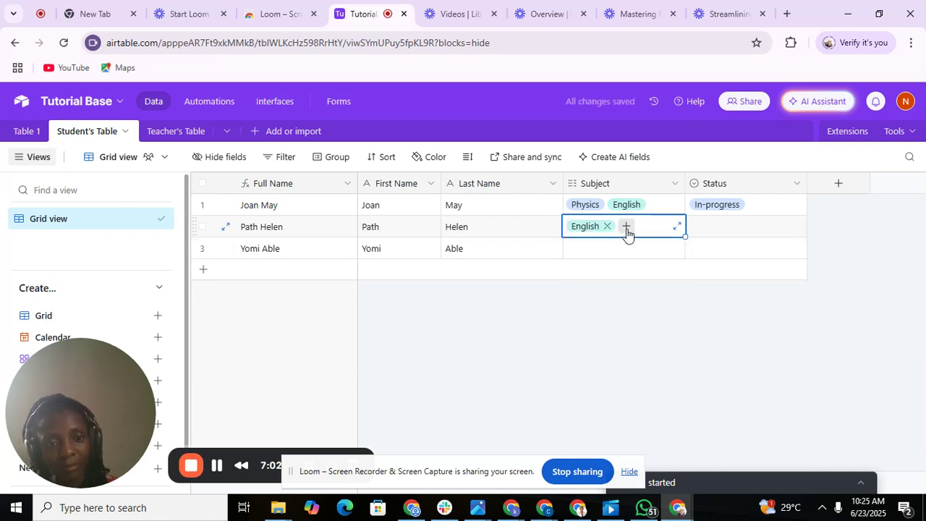
click(626, 226)
click(587, 323)
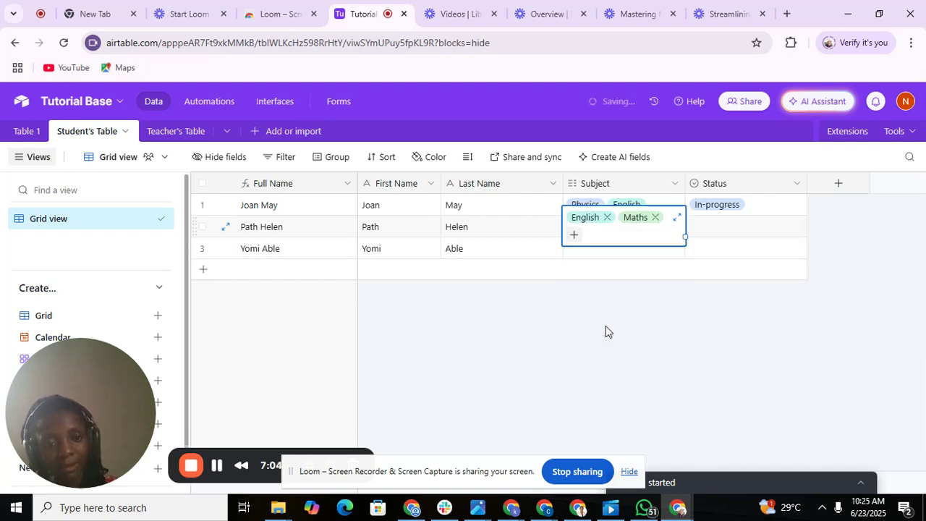
Give row 3 the subjects English and Igbo.
click(583, 257)
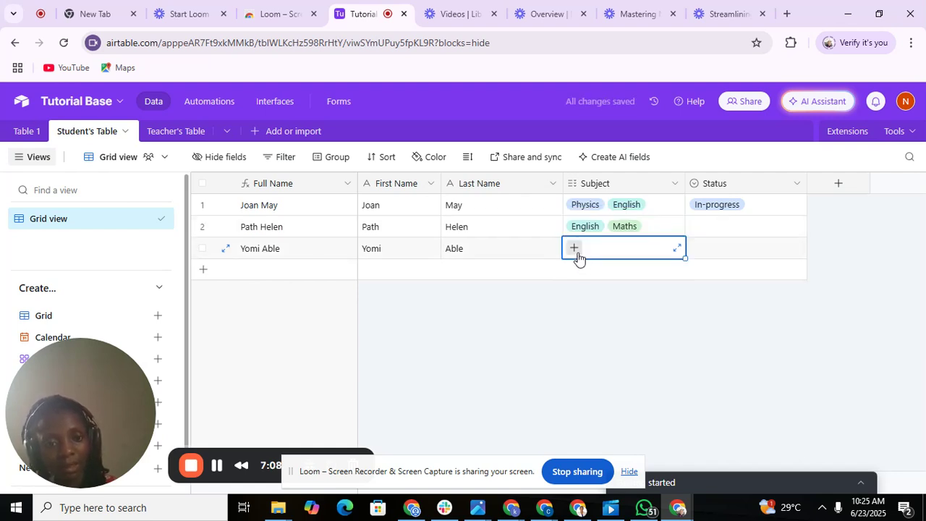
click(573, 248)
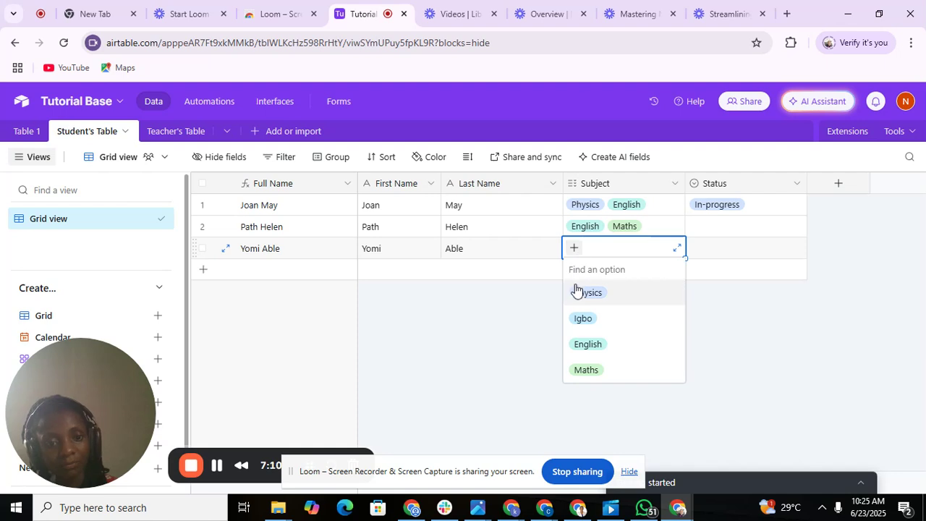
click(596, 344)
click(624, 248)
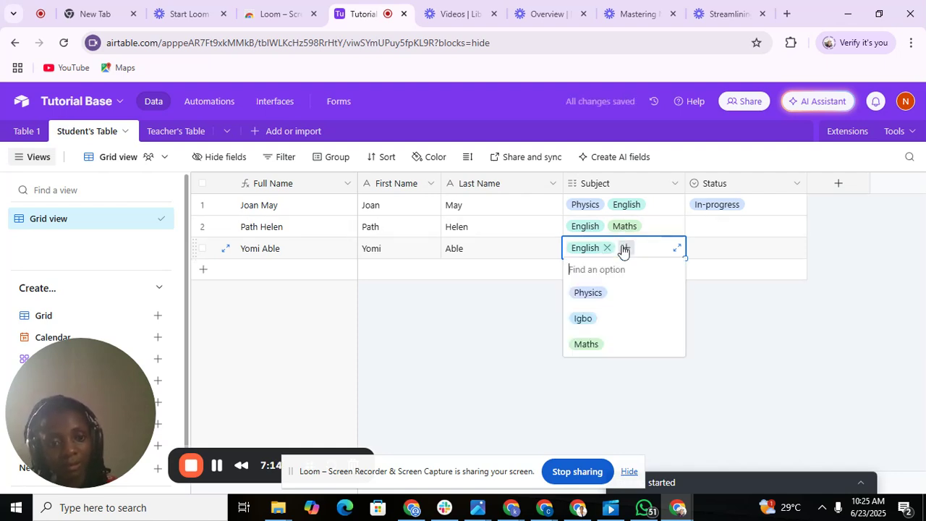
click(584, 319)
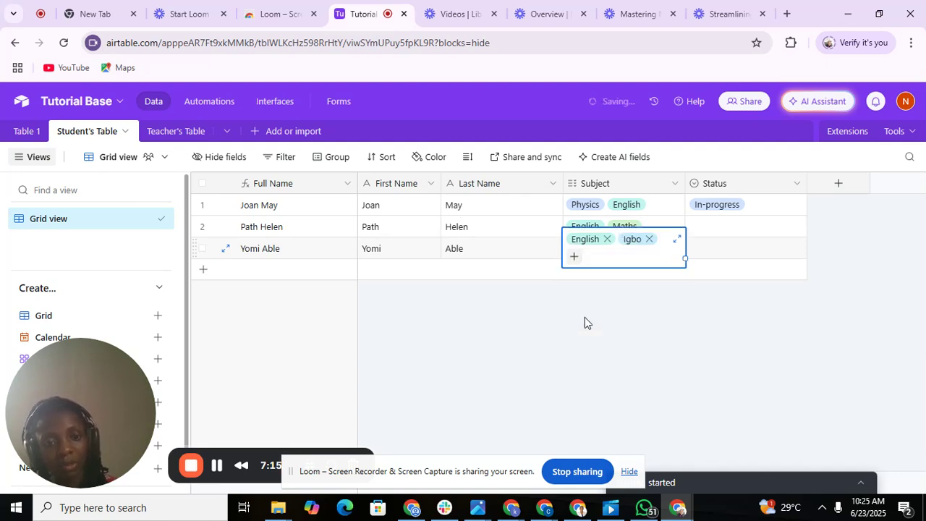
click(691, 311)
Choose Not-started for the second student's Status and Completed for the third's.
click(713, 227)
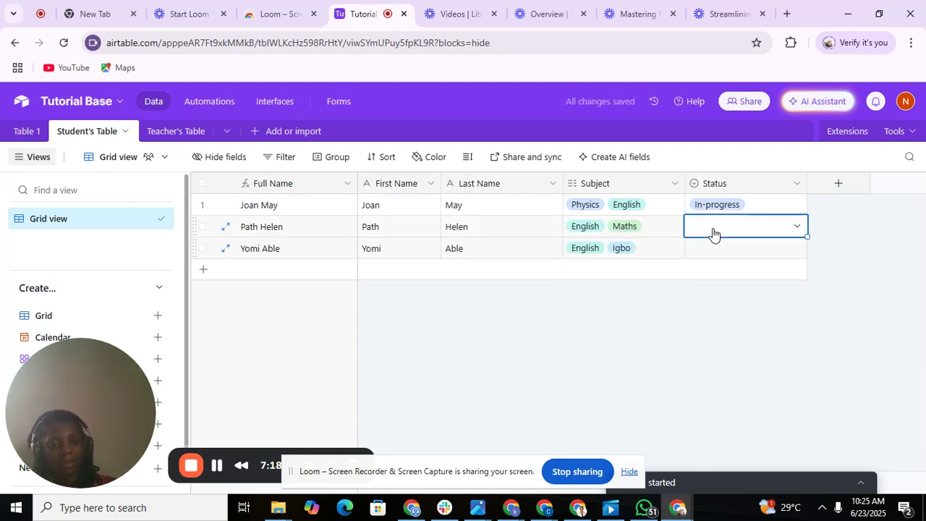
click(712, 227)
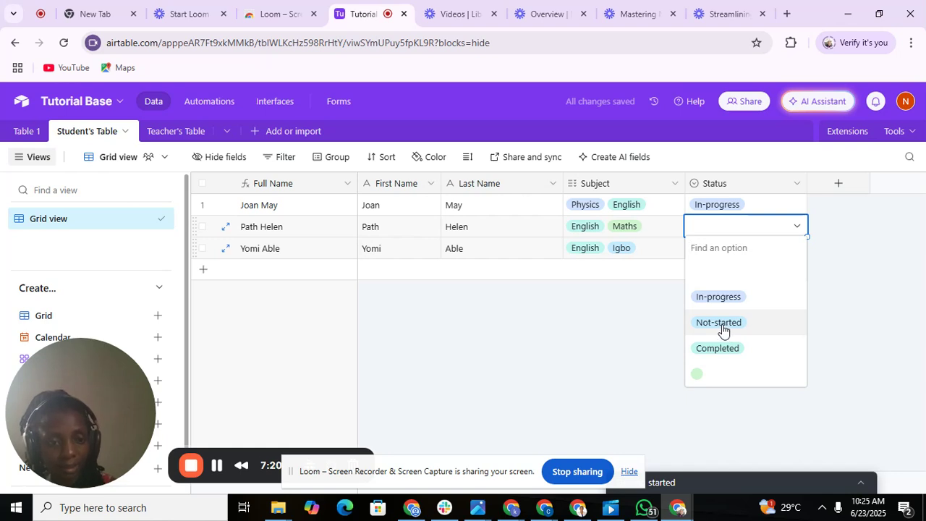
click(721, 325)
double_click(715, 251)
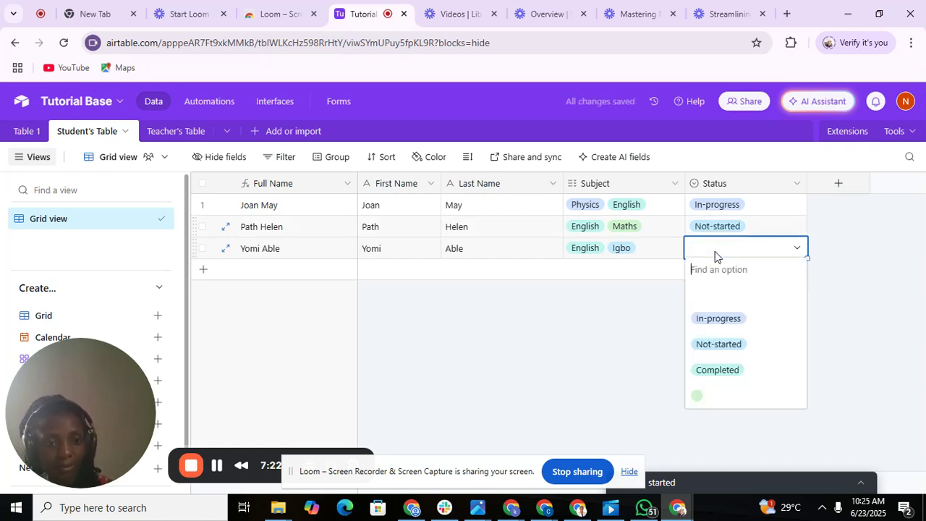
click(712, 368)
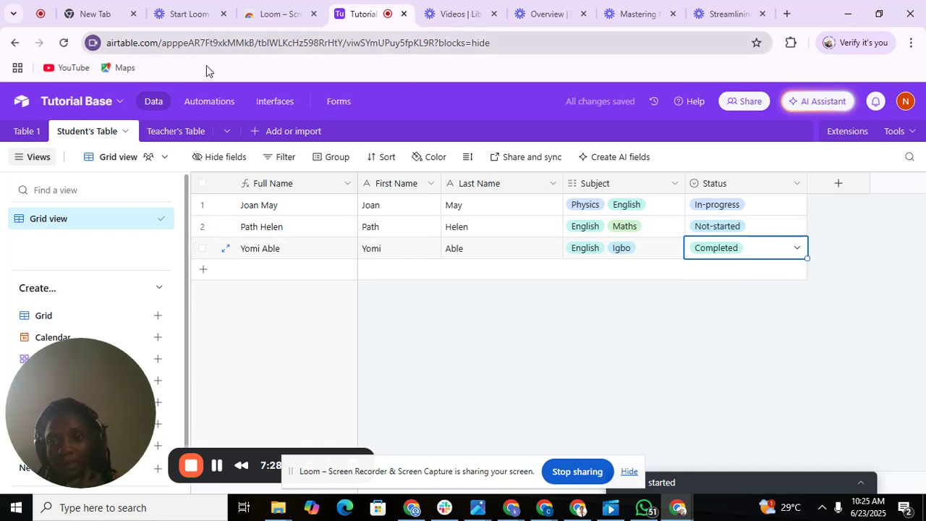
In Teacher's Table, delete the Attachment Summary and Attachments fields.
click(201, 135)
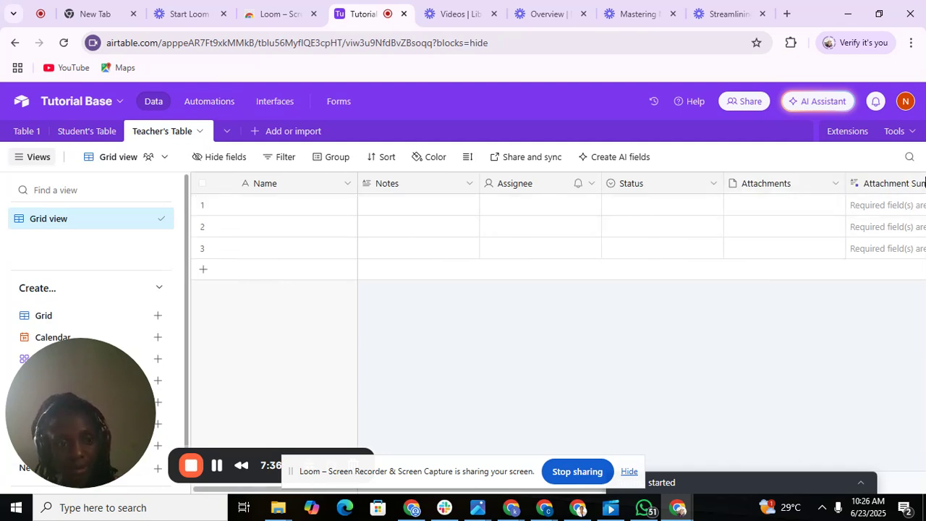
click(922, 205)
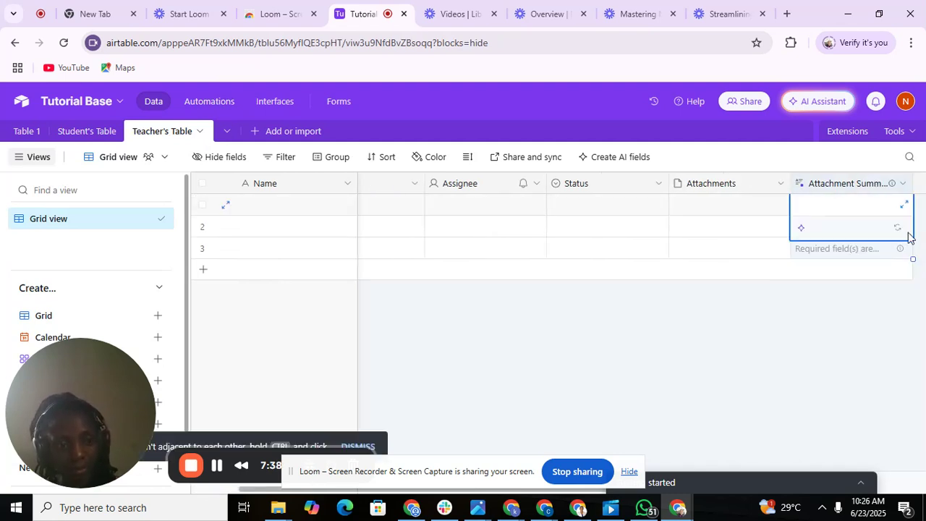
click(903, 184)
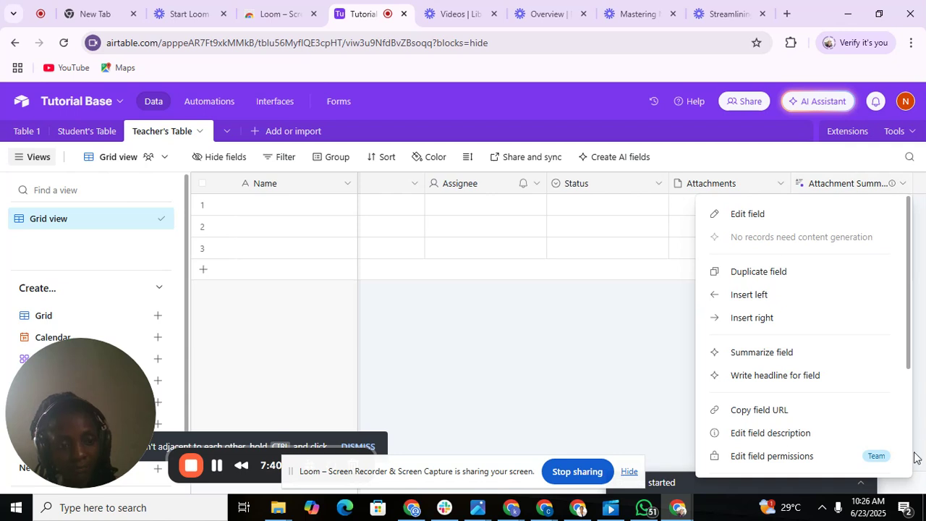
scroll(910, 454, down, 3)
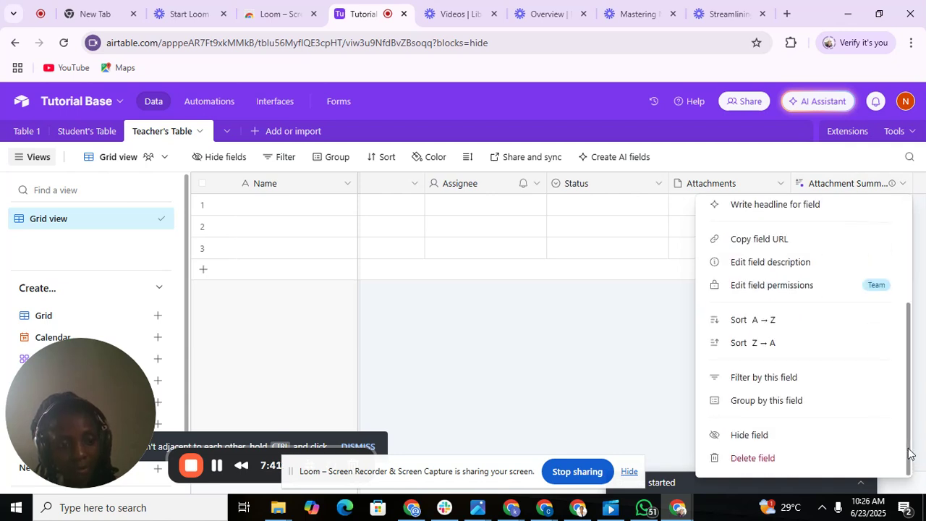
click(812, 470)
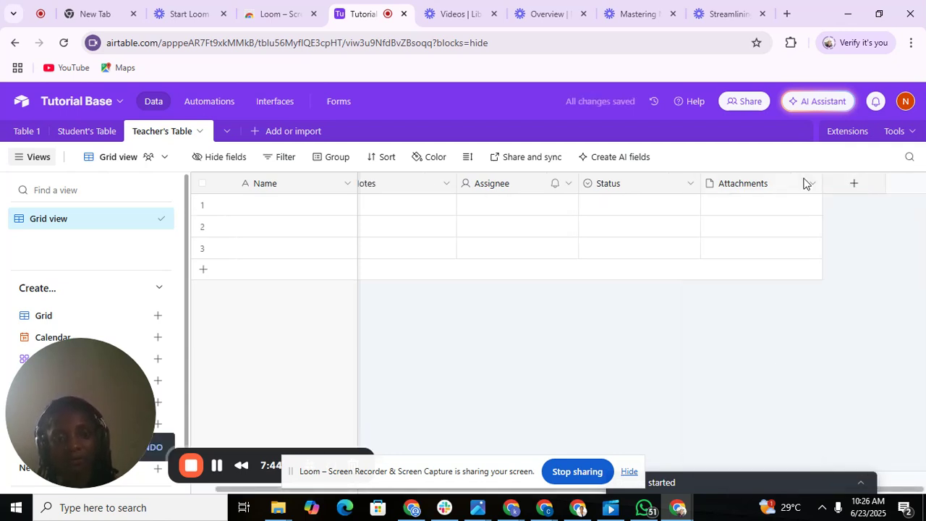
click(811, 185)
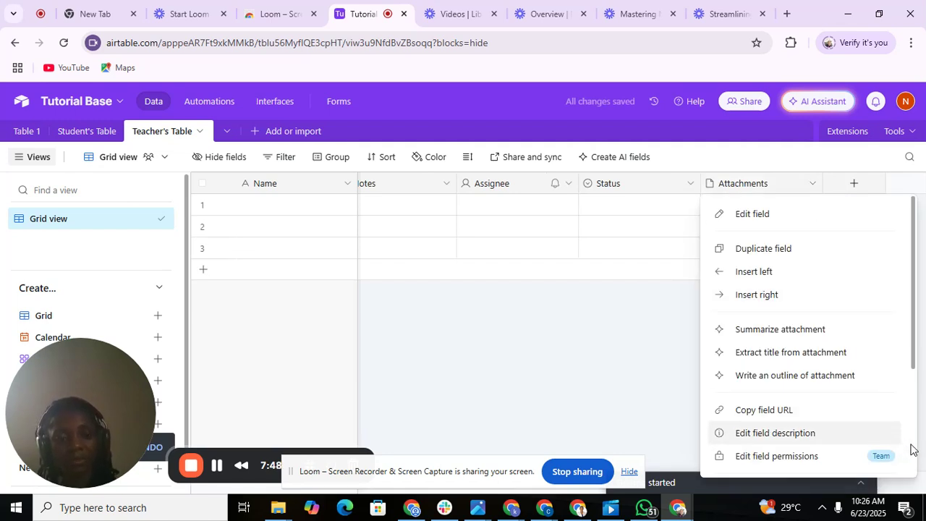
scroll(912, 449, down, 3)
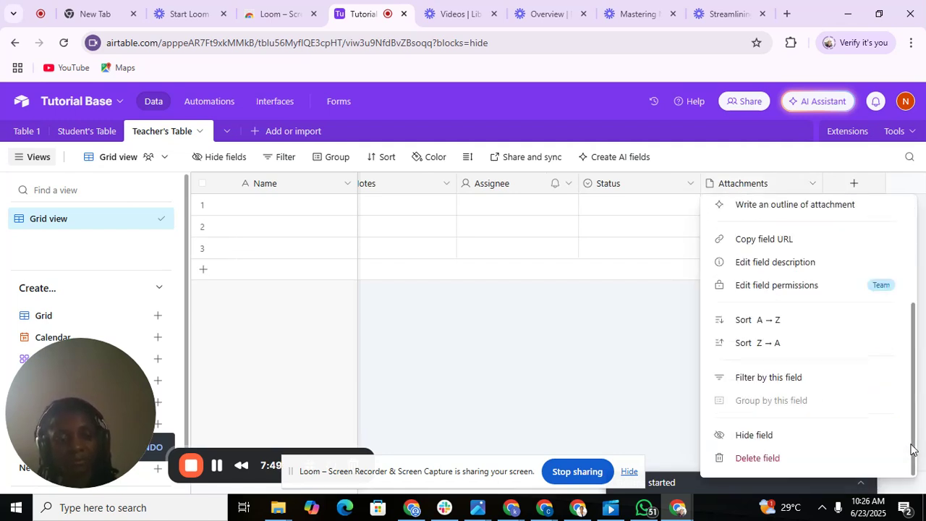
click(829, 457)
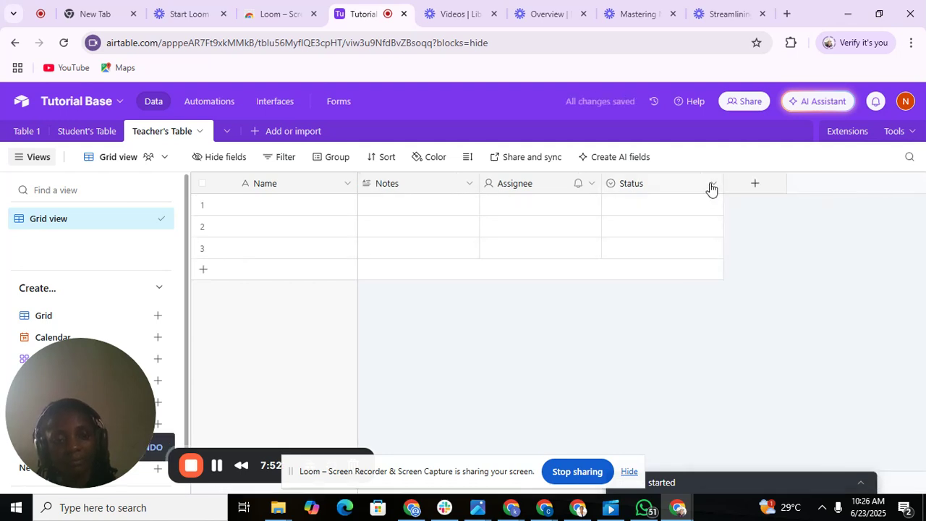
Delete the Status, Assignee and Notes fields so only Name remains.
click(712, 185)
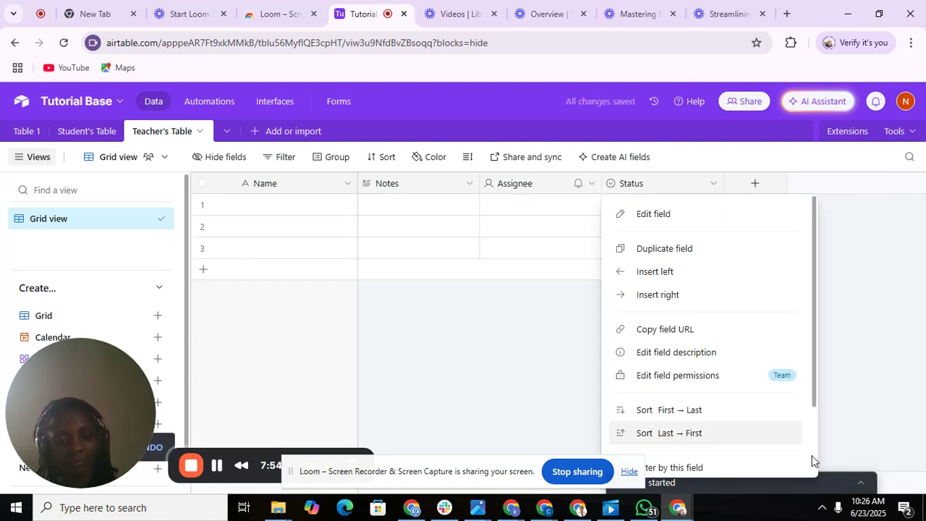
scroll(812, 461, down, 2)
click(713, 464)
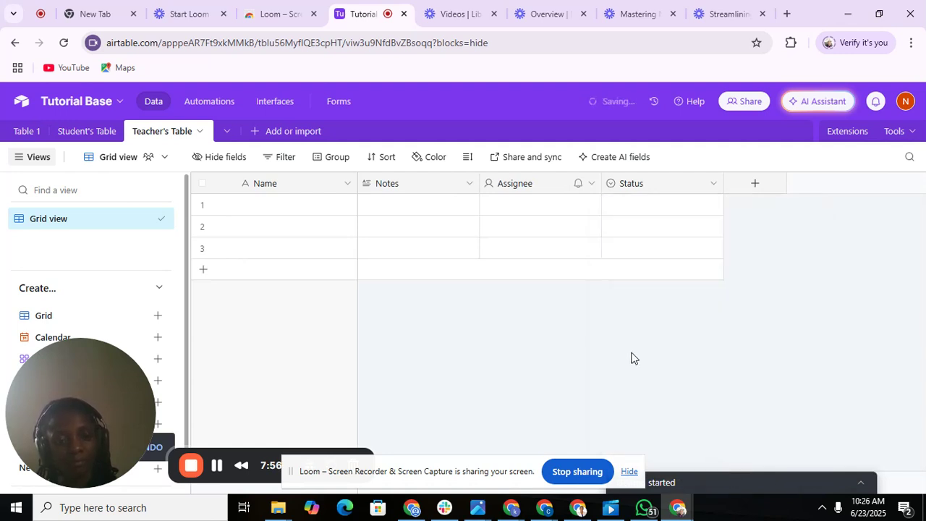
click(587, 188)
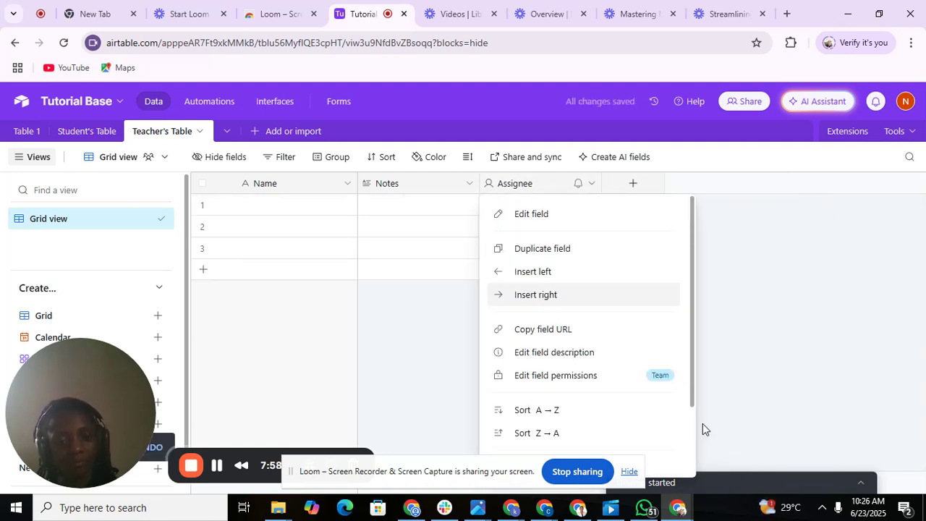
scroll(691, 452, down, 2)
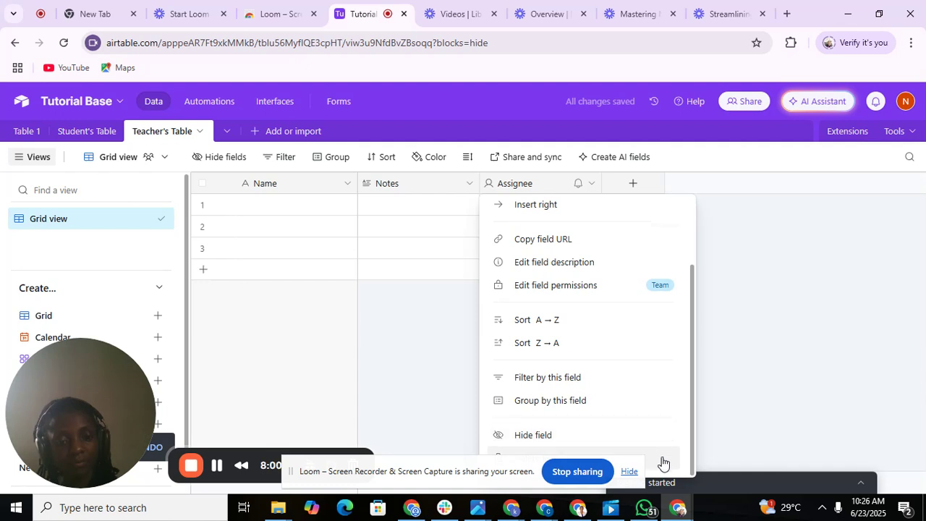
click(662, 464)
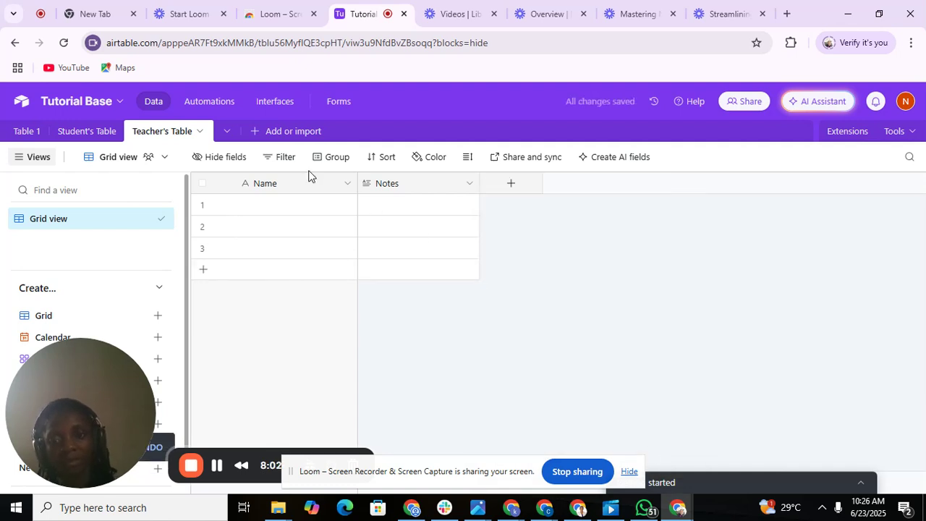
click(471, 185)
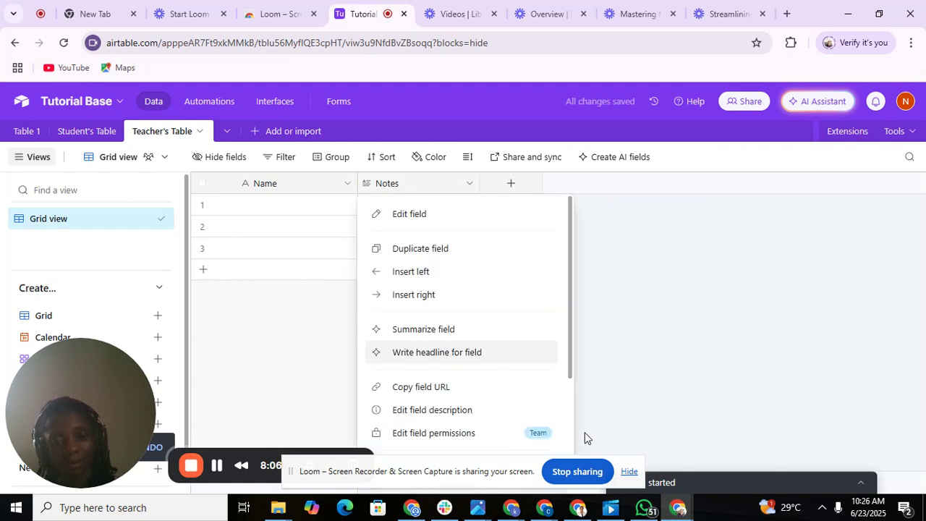
scroll(572, 444, down, 3)
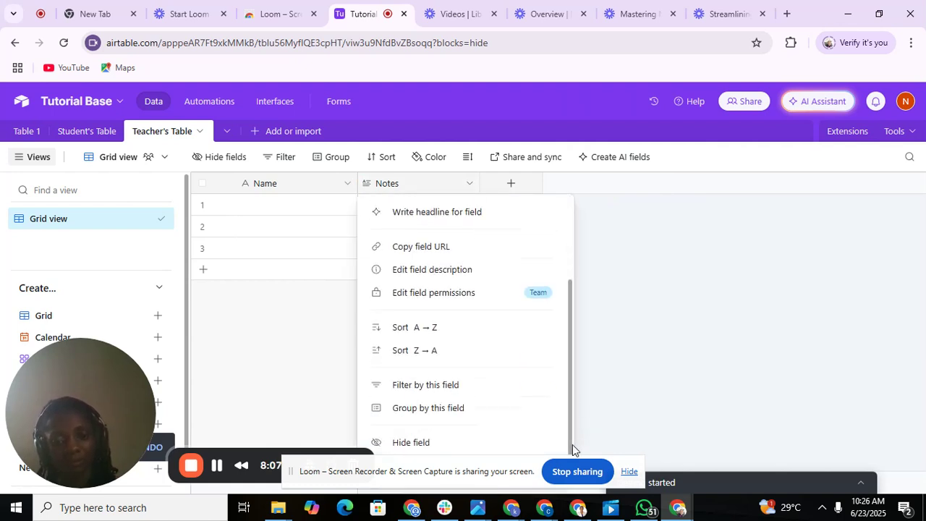
click(504, 453)
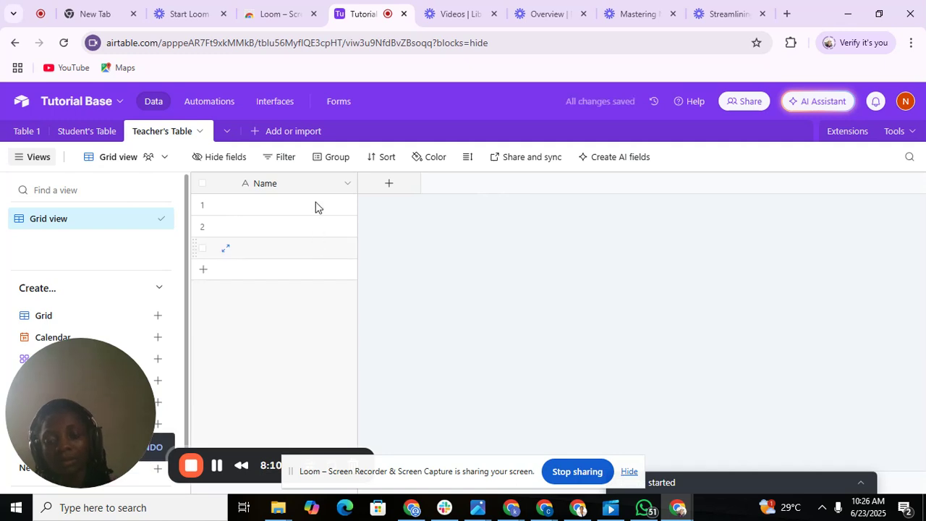
click(390, 184)
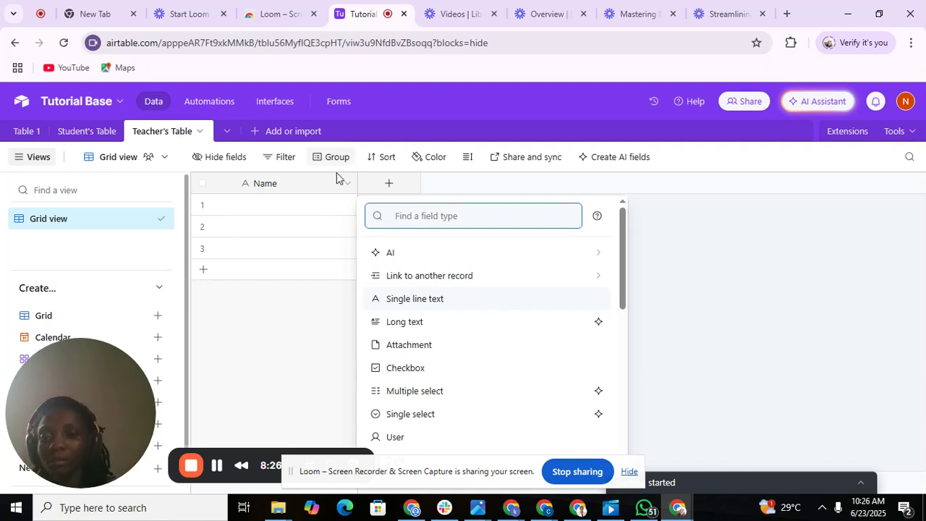
Enter a teacher's name in each of rows 1–4, adding a fourth row for the last one.
double_click(309, 207)
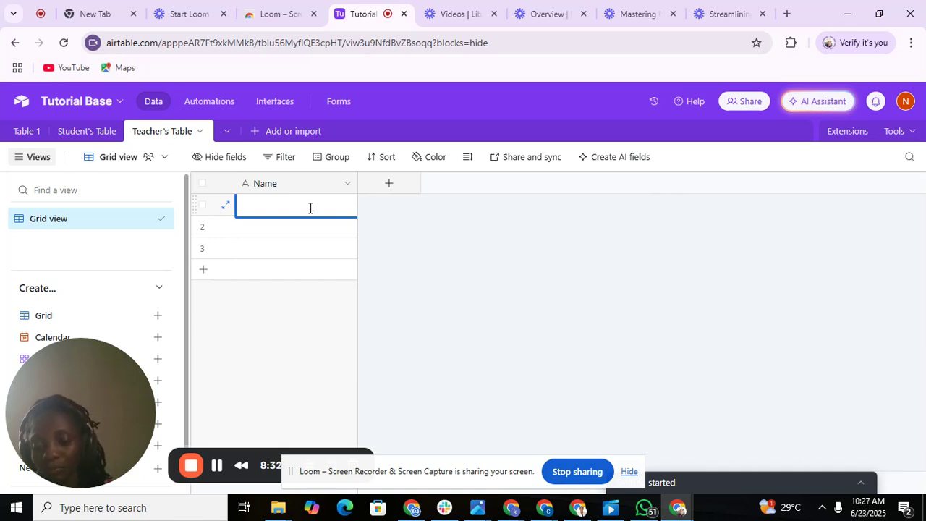
text(Bri)
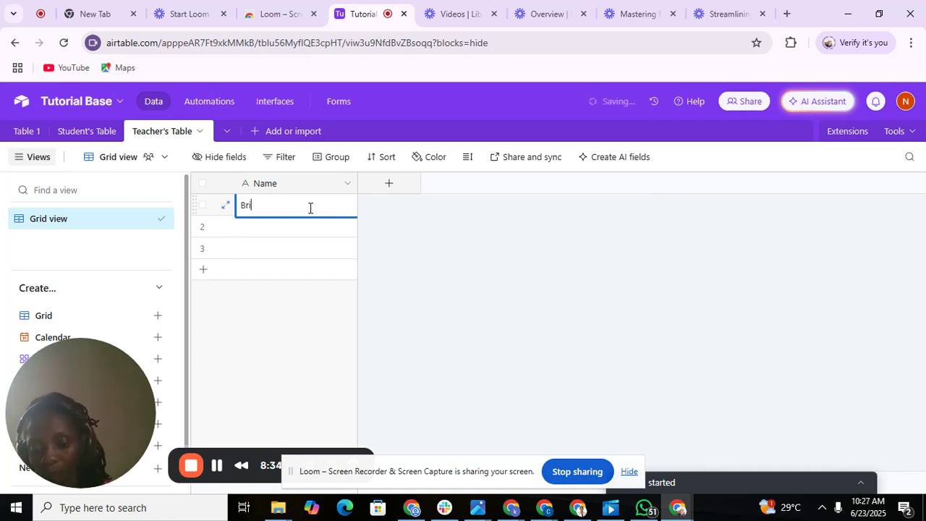
text(dget)
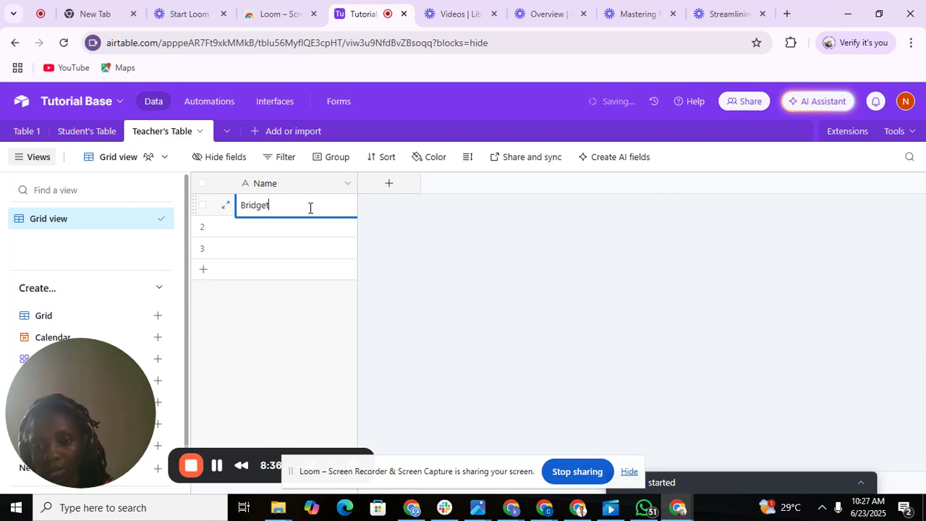
double_click(294, 227)
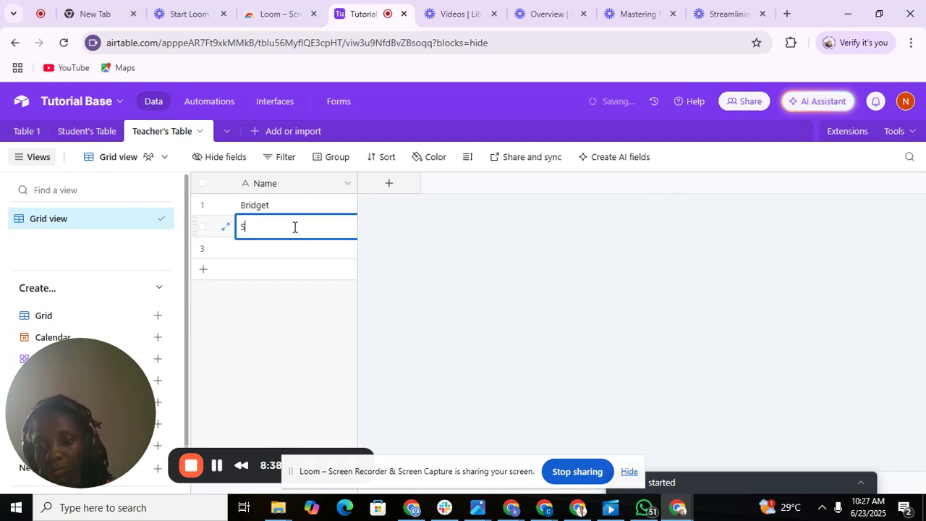
text(Samuel)
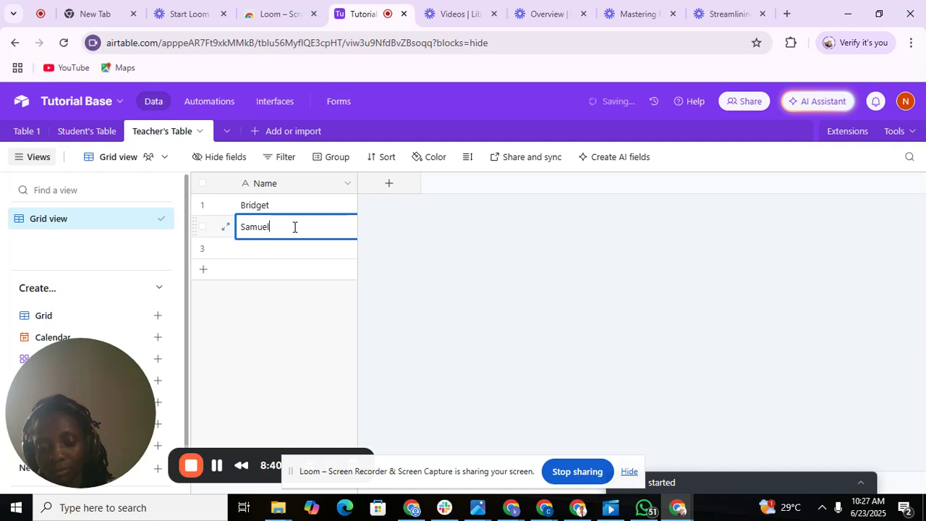
key(Return)
text(Jo)
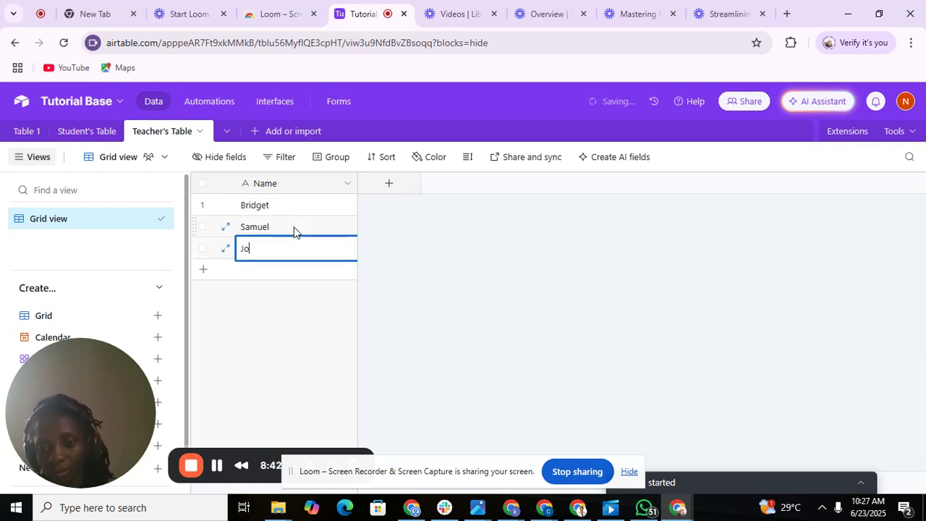
text(shua)
key(Return)
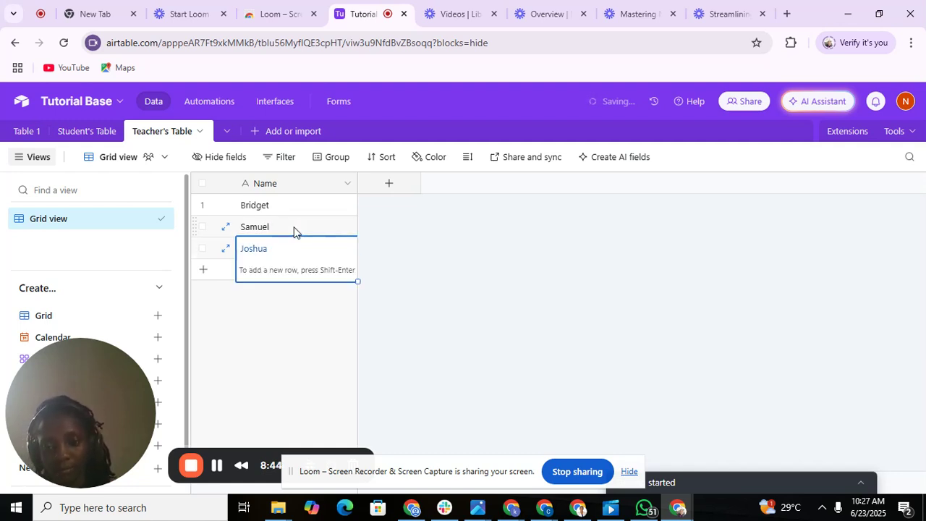
click(225, 278)
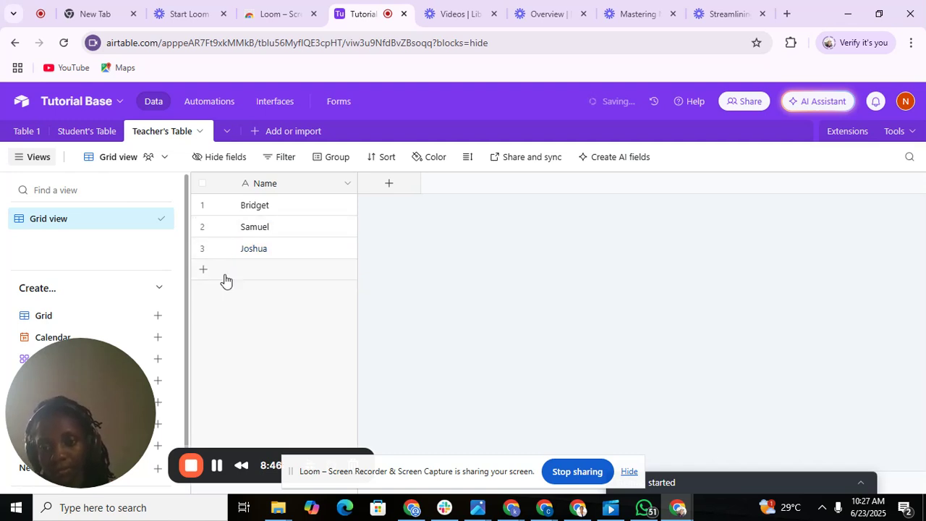
text(Mar)
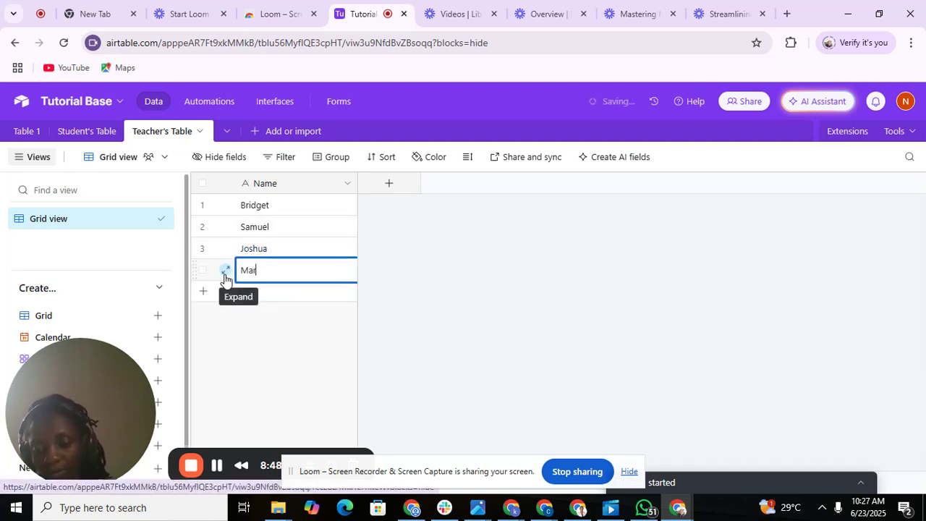
text(tins)
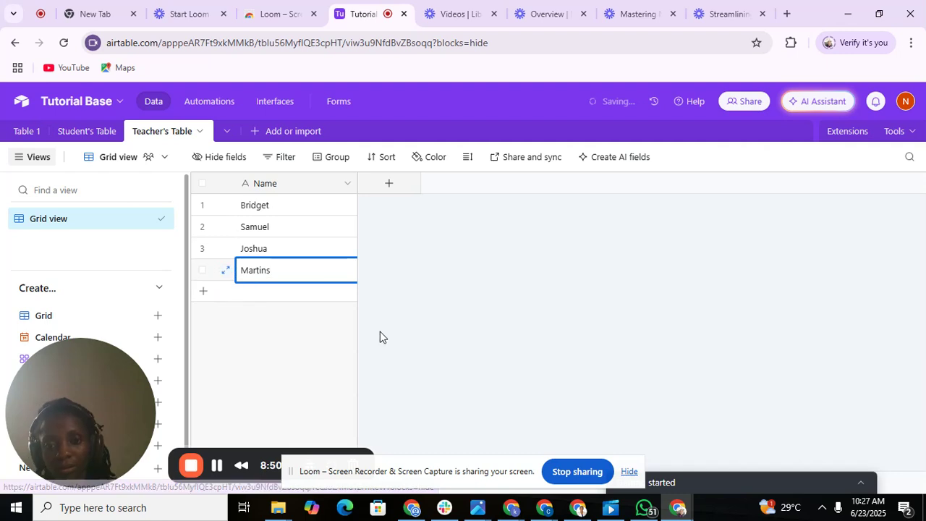
click(382, 337)
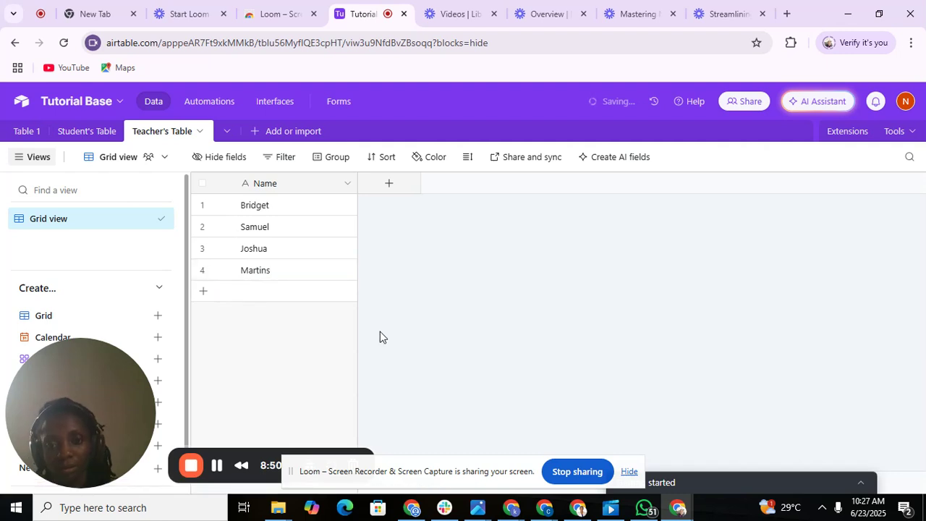
click(387, 185)
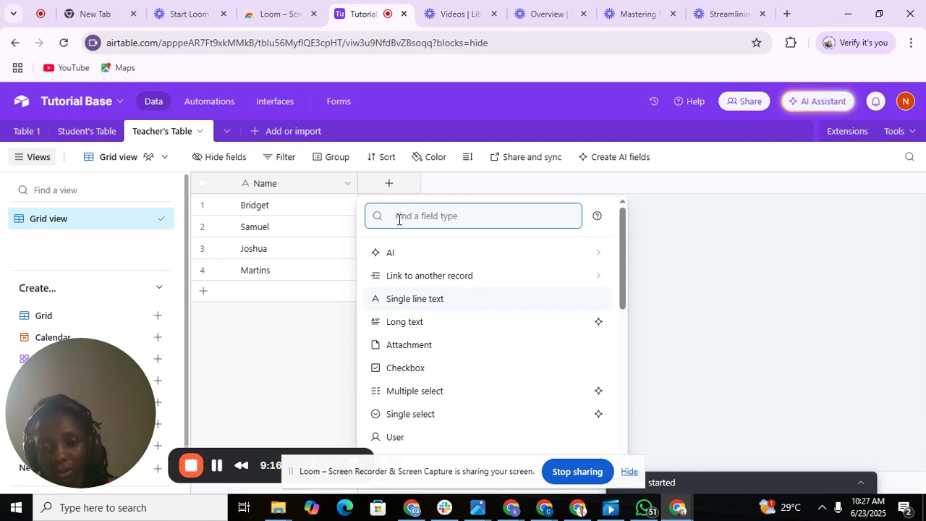
Create a link field named Student's Linked Table that points to Student's Table.
click(424, 276)
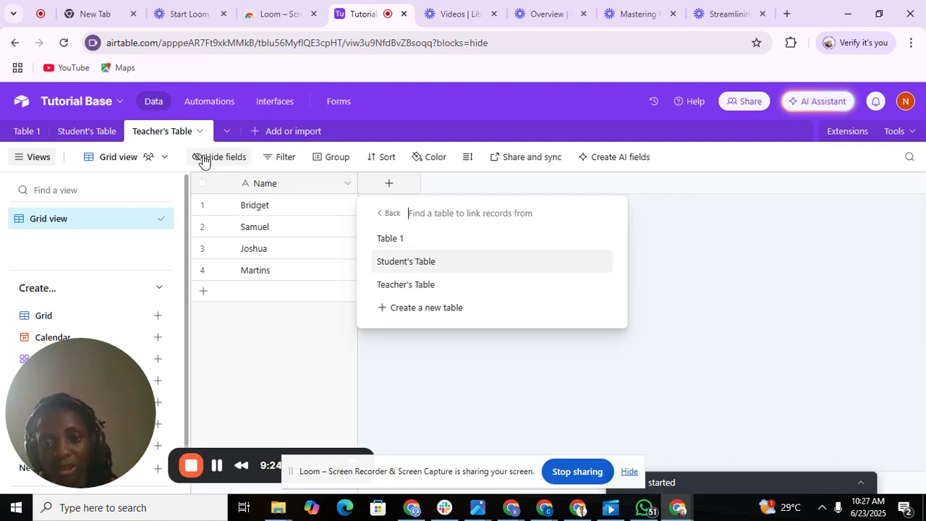
click(416, 262)
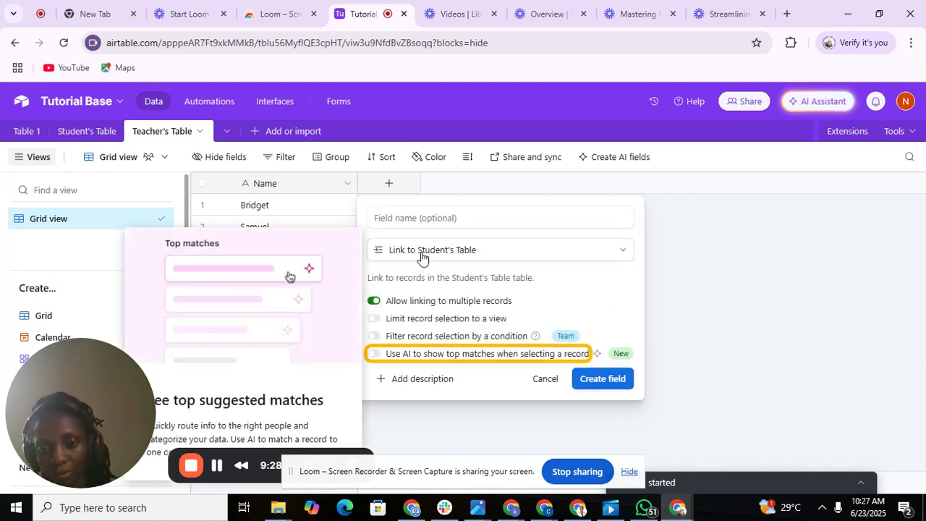
click(407, 217)
text(Stud)
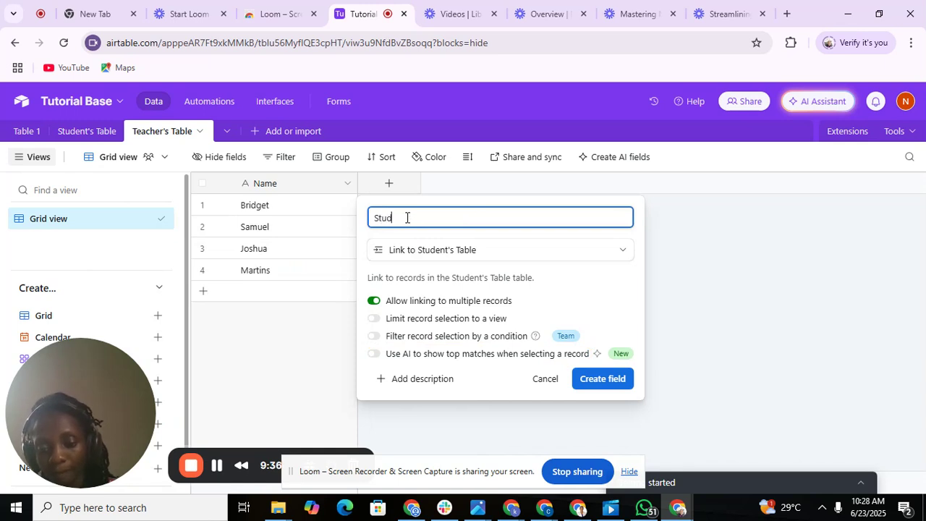
text(ent)
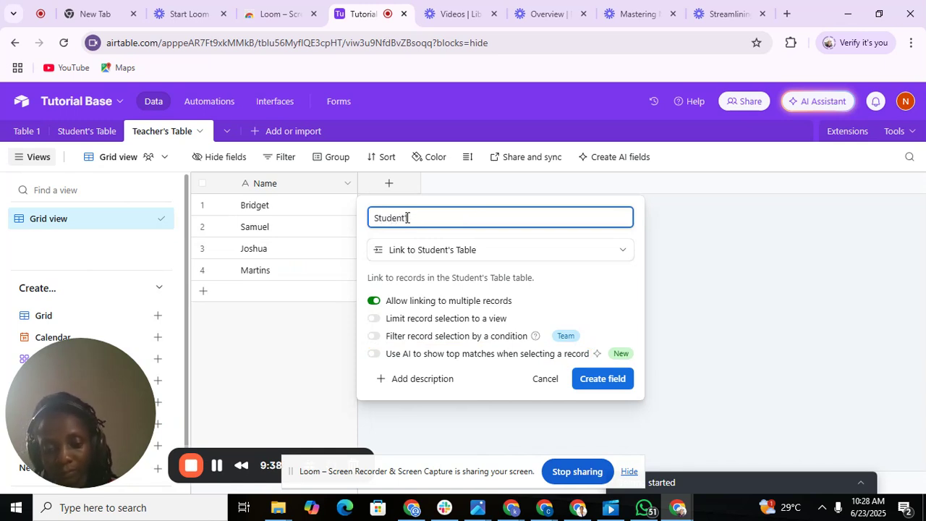
text('s Li)
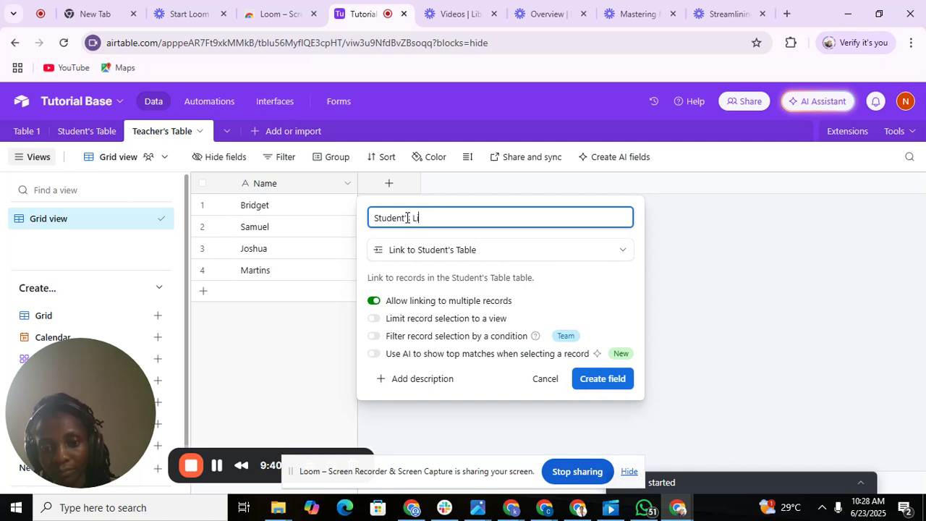
text(nked )
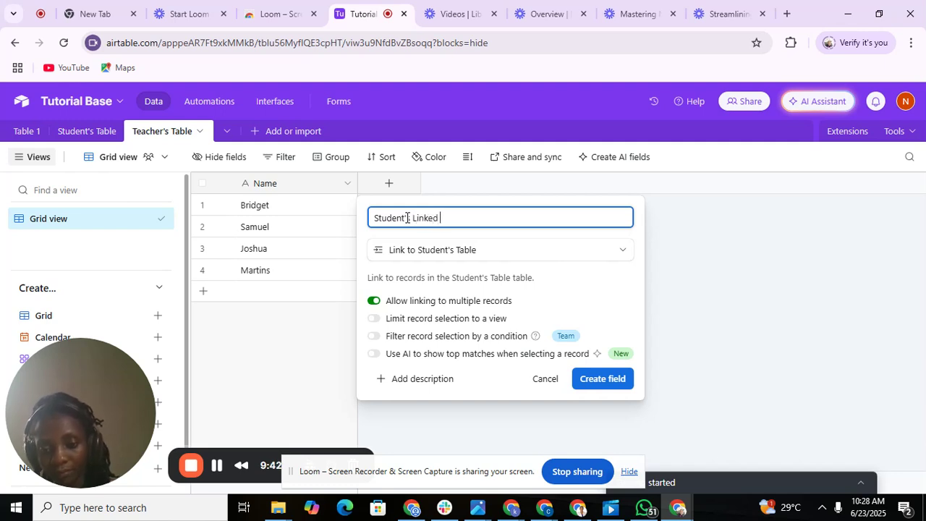
text(Table)
click(408, 218)
text(s)
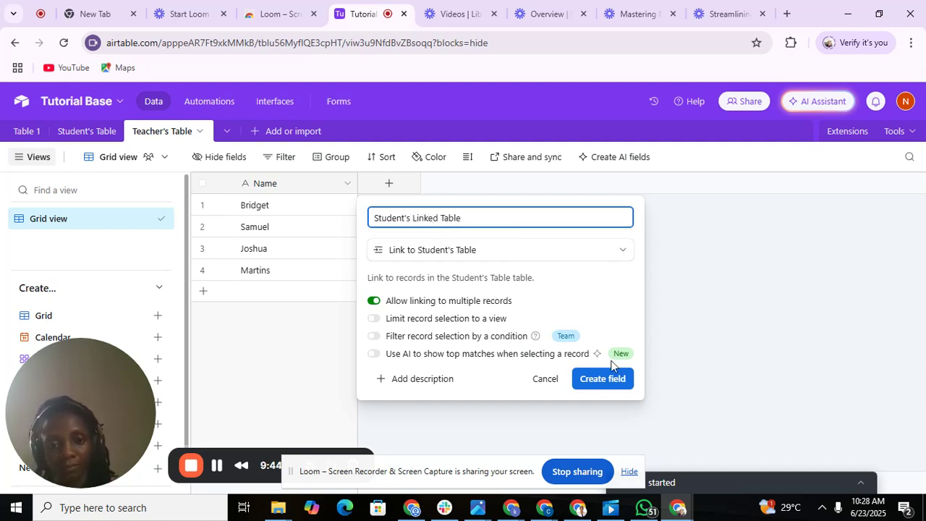
click(601, 379)
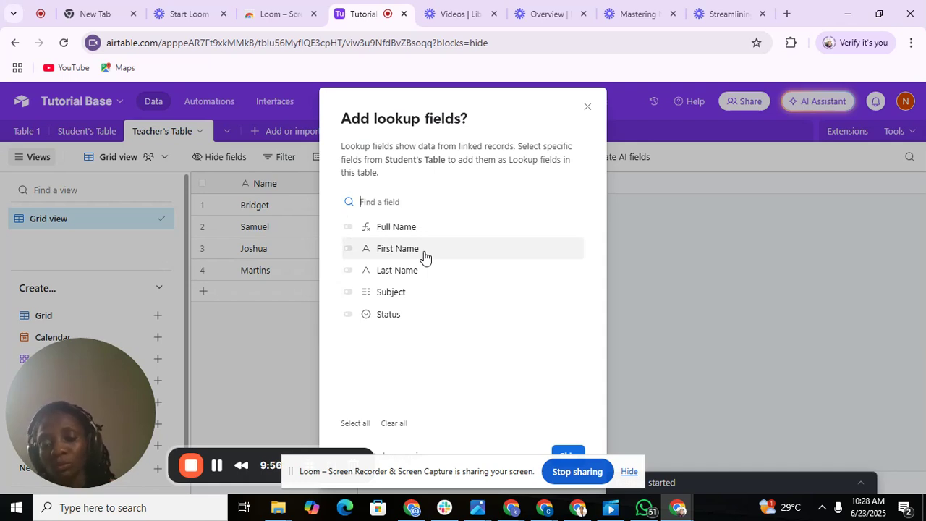
Switch on Status as the only Student's Table lookup field.
click(395, 317)
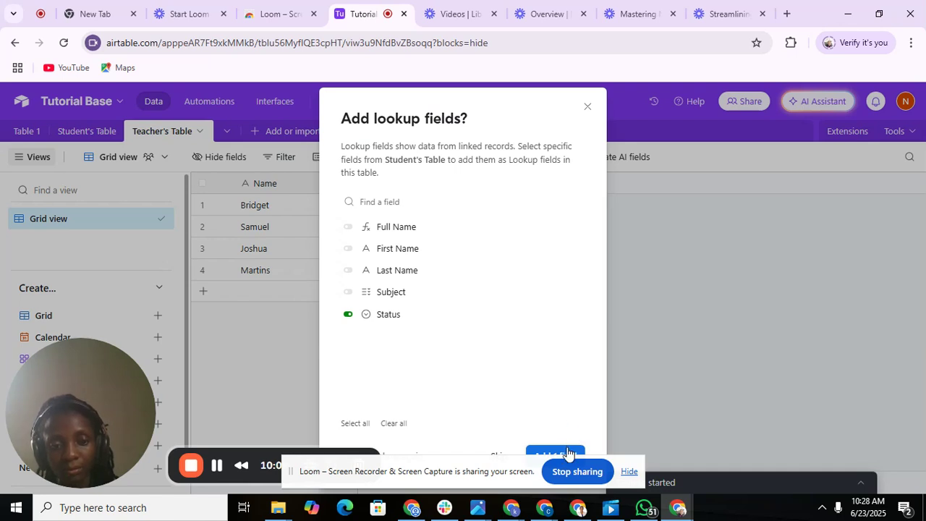
key(Down)
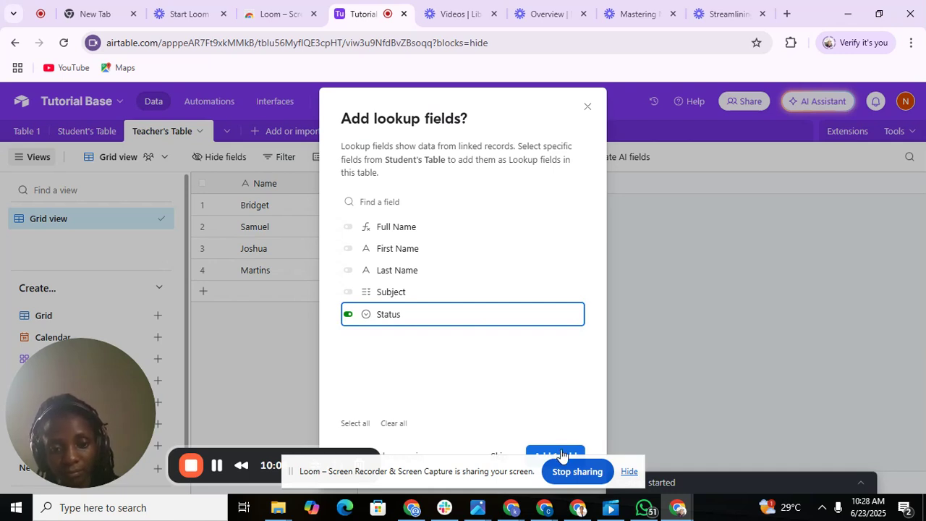
click(482, 485)
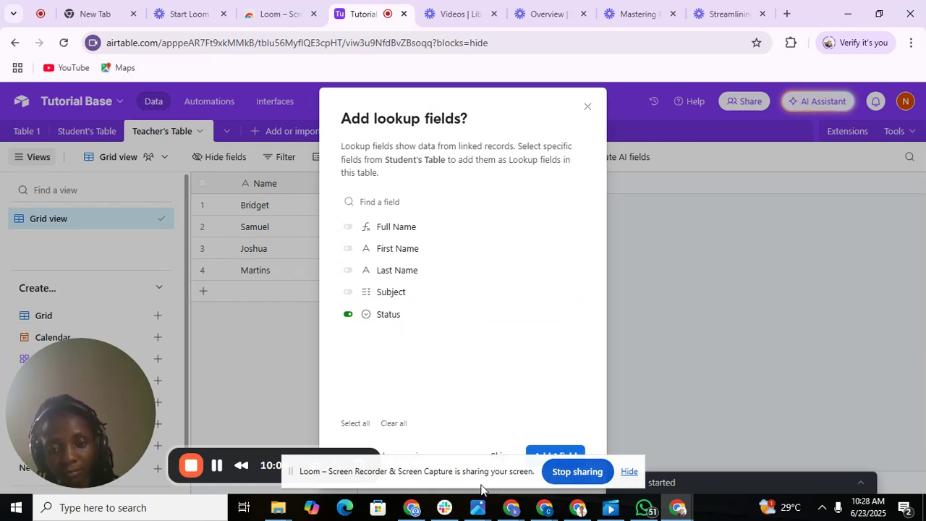
Add the Status lookup field and compare the settings of the two Status columns that appear.
click(560, 454)
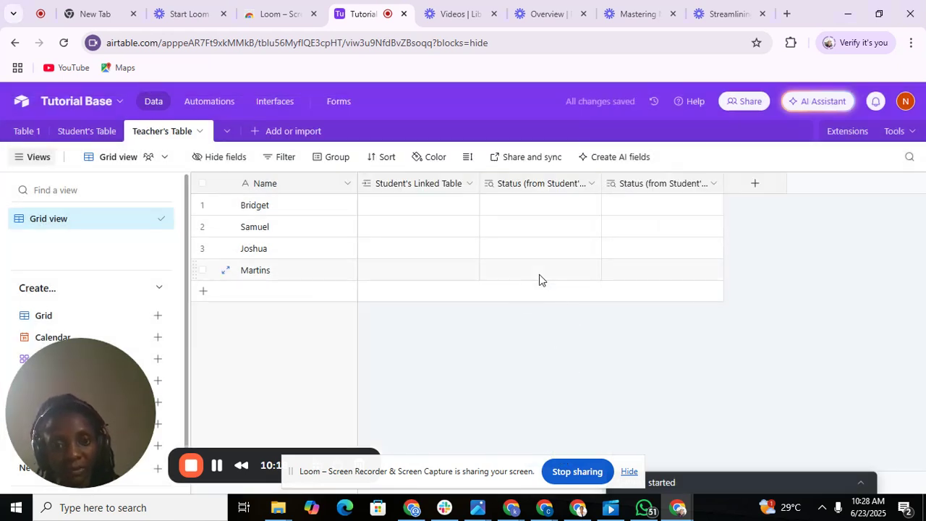
click(494, 185)
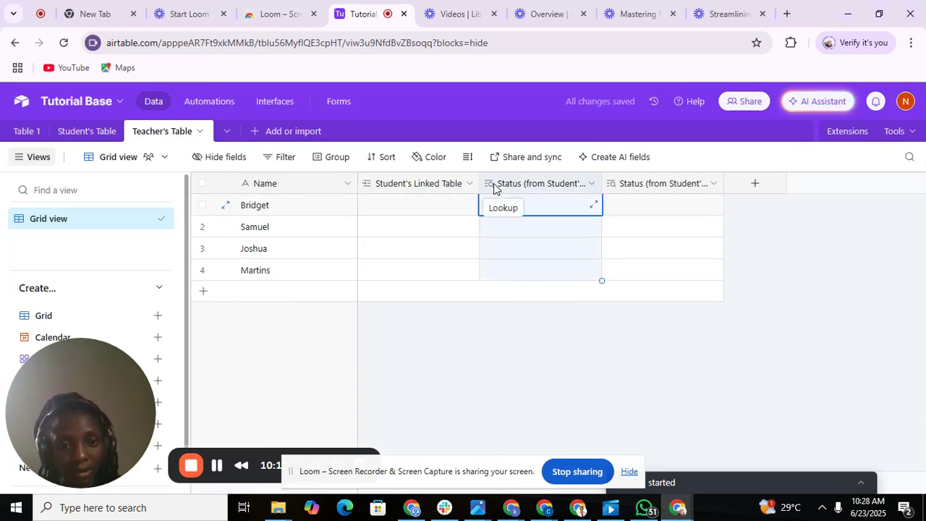
click(626, 189)
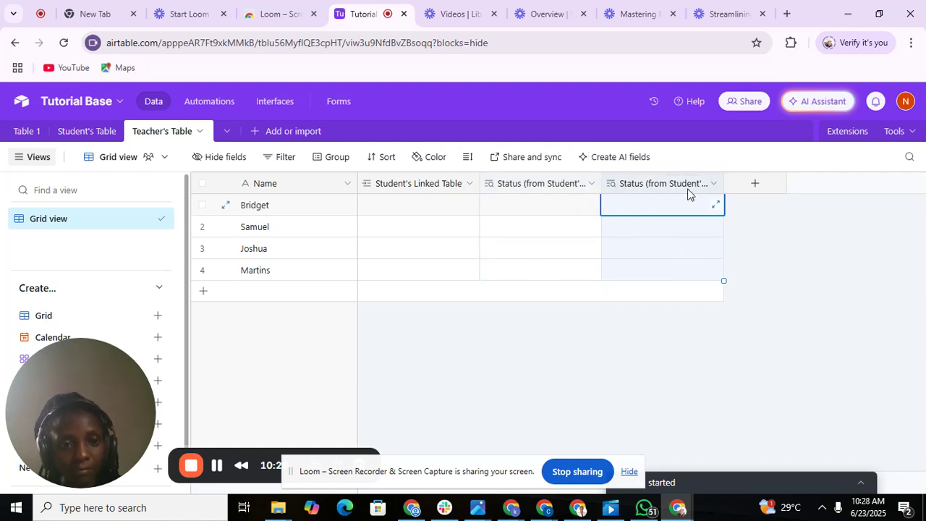
click(714, 184)
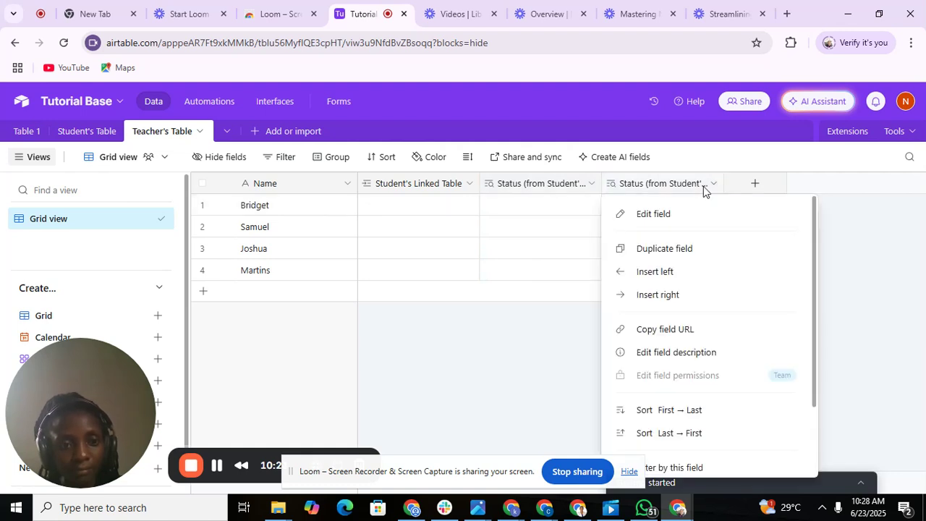
double_click(681, 186)
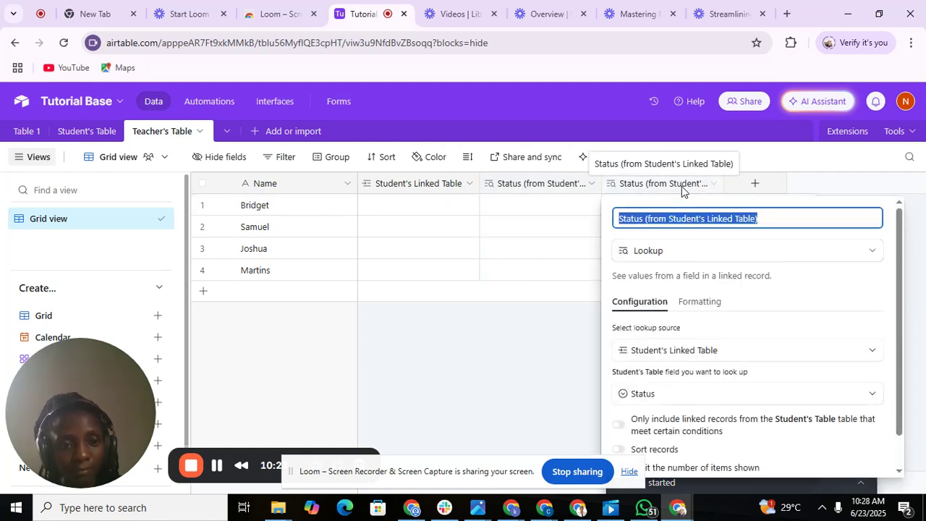
double_click(577, 185)
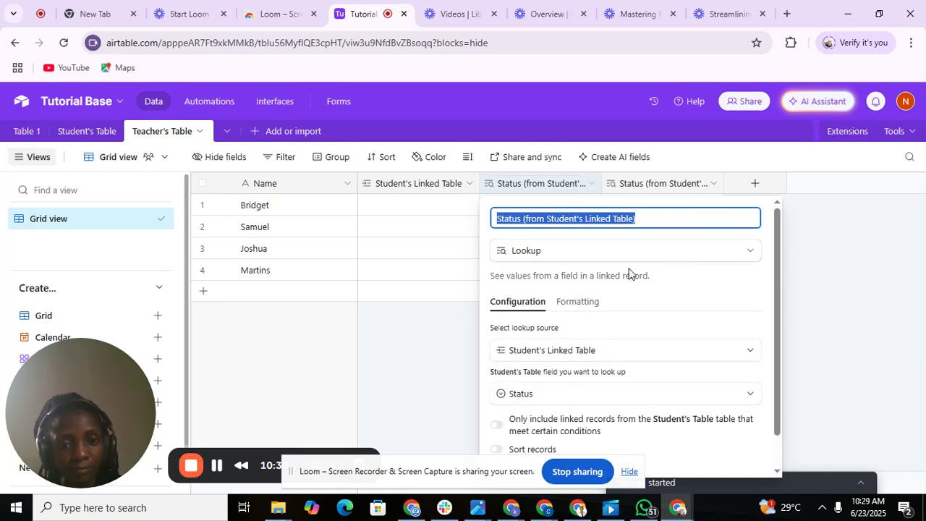
click(411, 358)
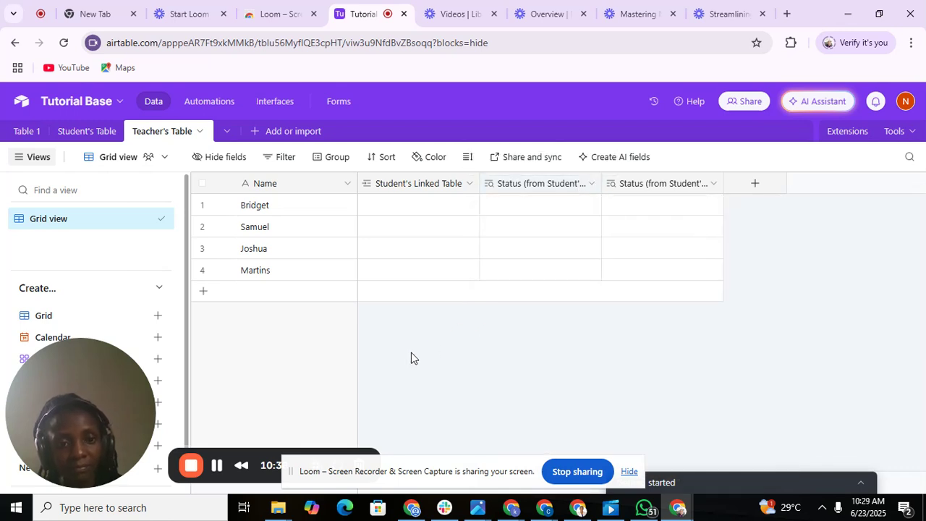
Delete the duplicate Status lookup column.
click(714, 185)
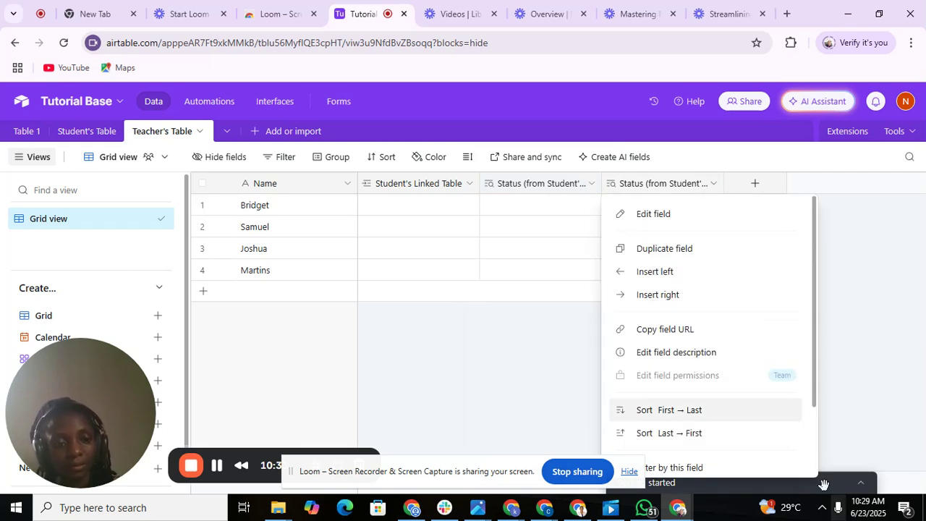
scroll(811, 457, down, 3)
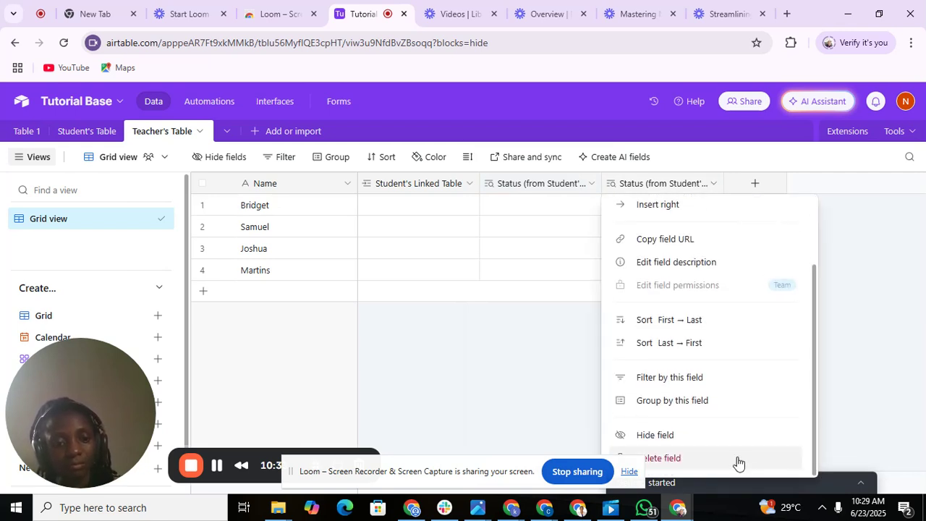
click(736, 459)
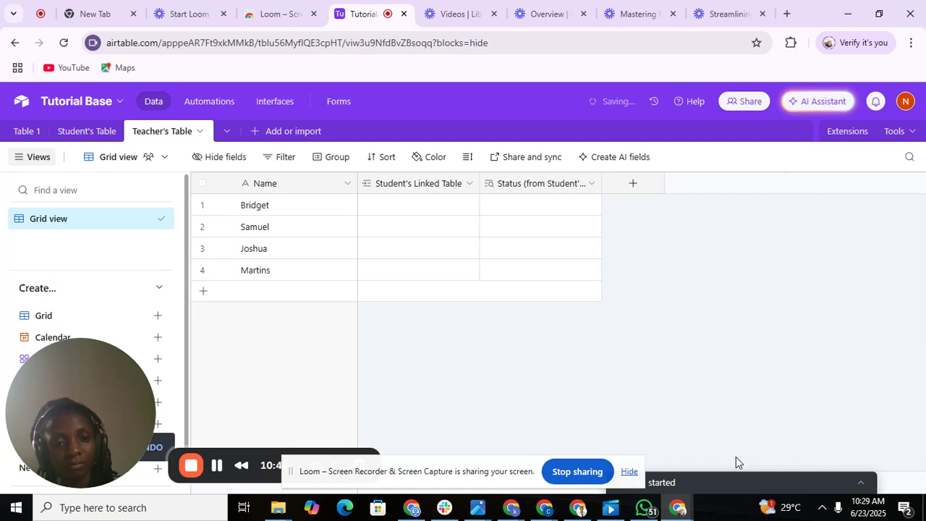
Link the first teacher to the In-progress and Completed students.
click(432, 205)
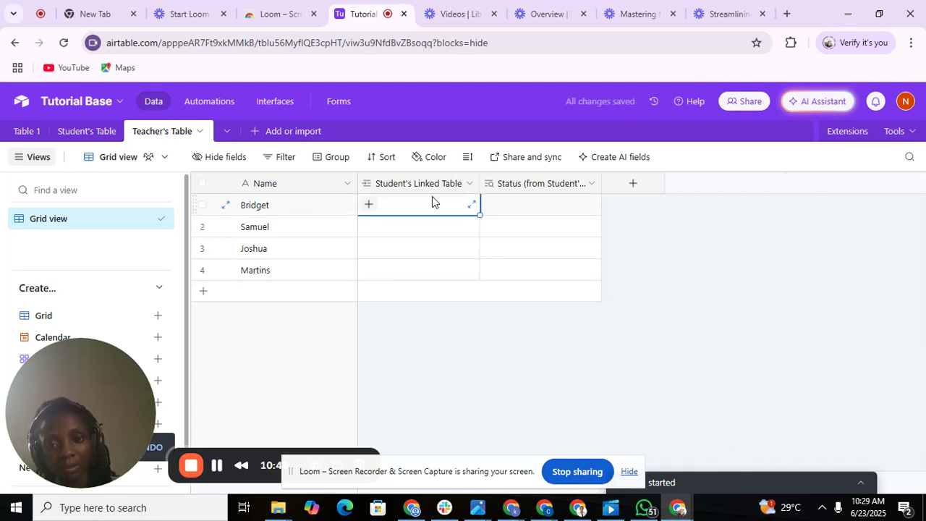
click(369, 206)
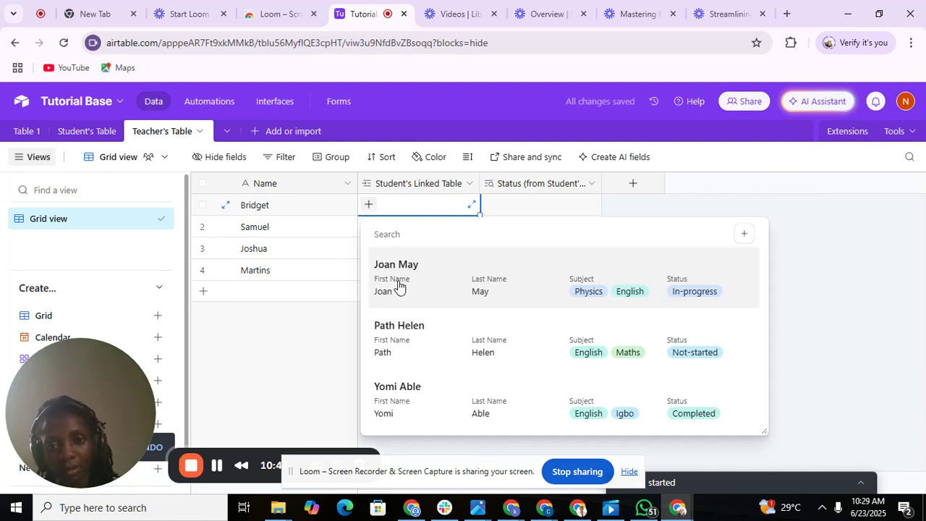
click(407, 288)
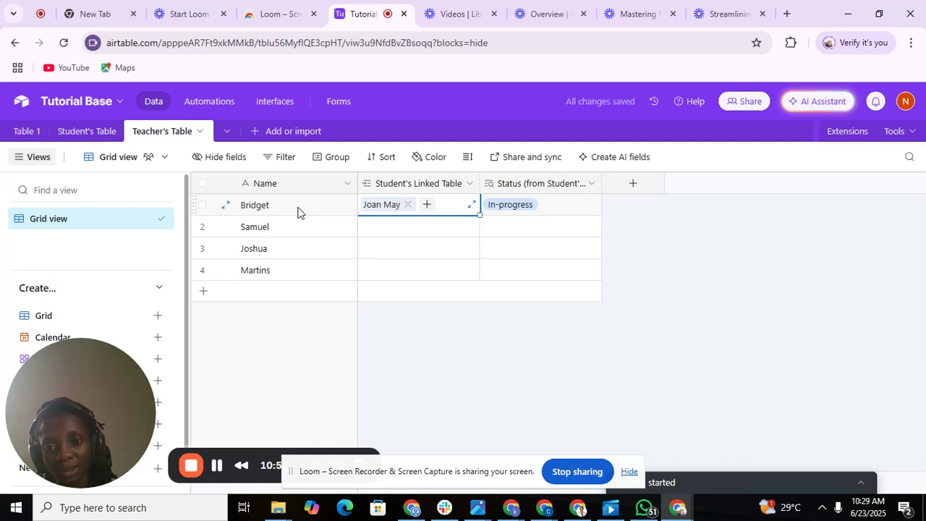
click(387, 205)
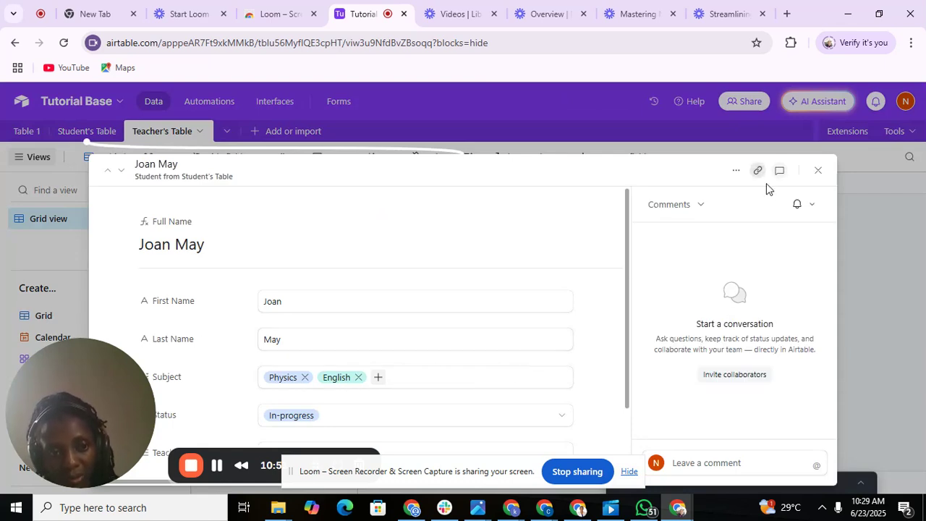
click(818, 172)
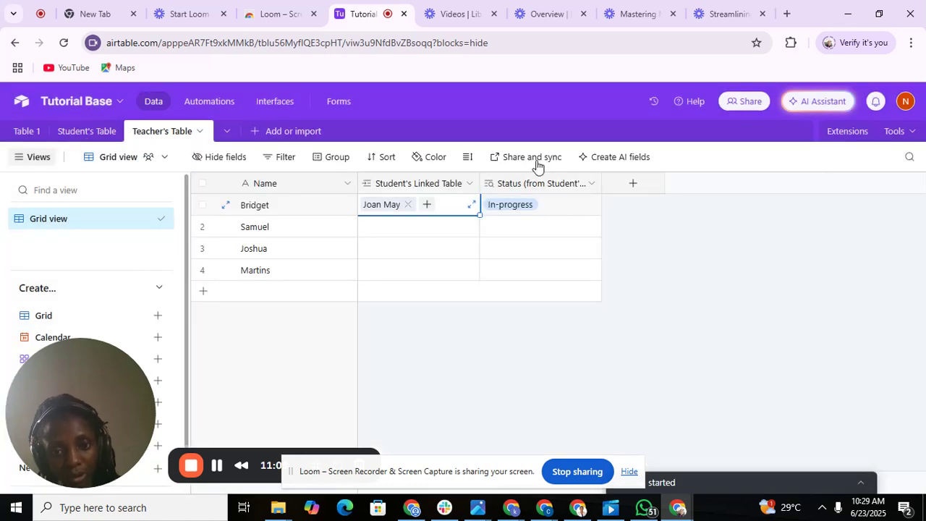
click(427, 207)
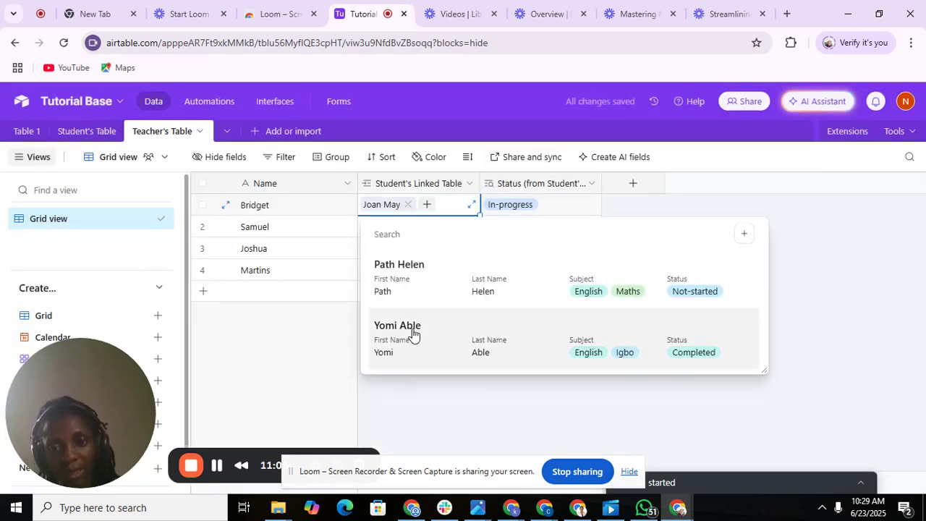
click(413, 331)
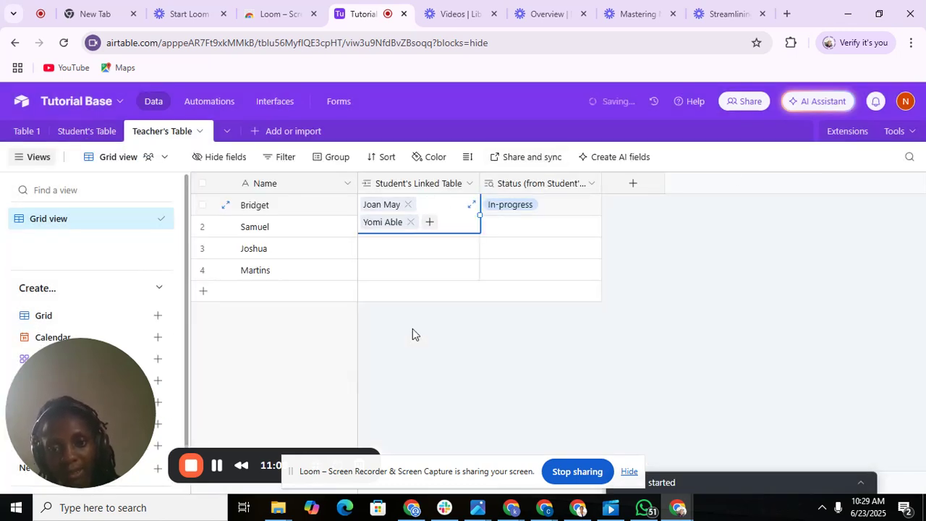
Link the second teacher to the Not-started and Completed students.
click(401, 248)
click(381, 224)
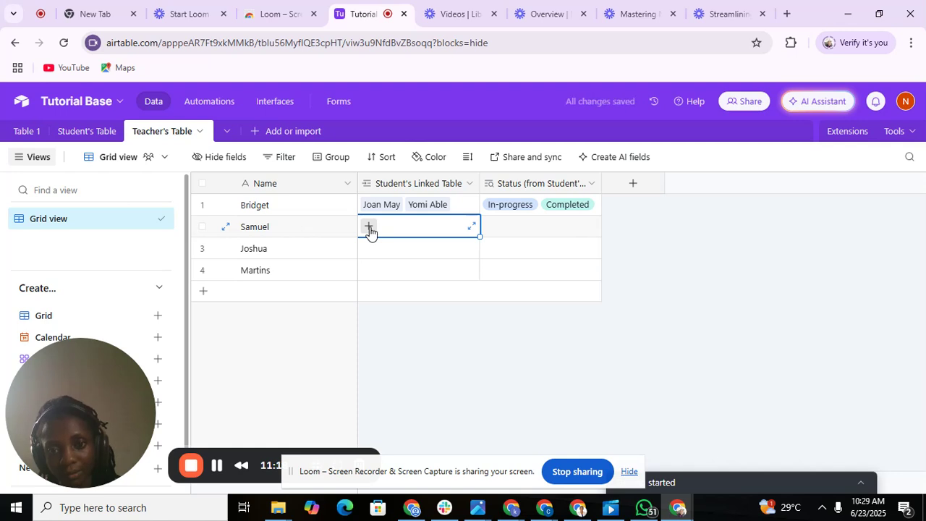
click(370, 229)
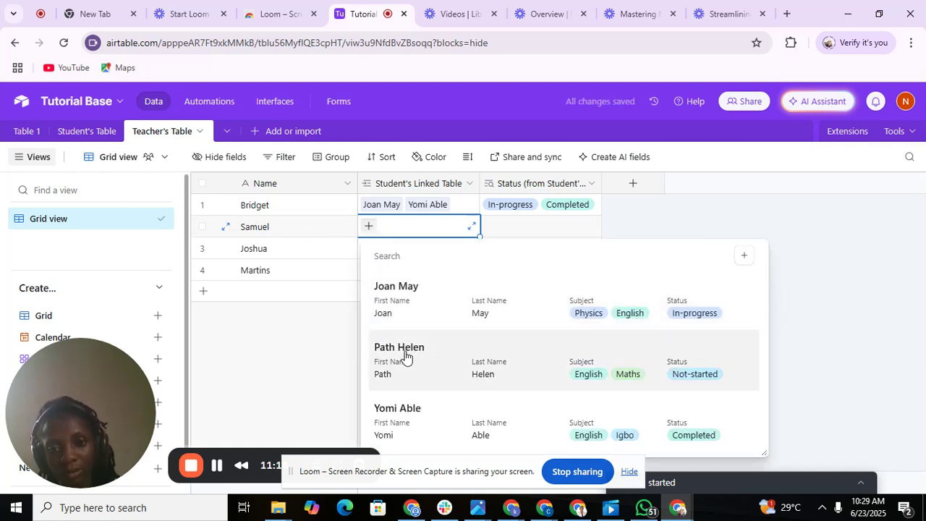
click(405, 358)
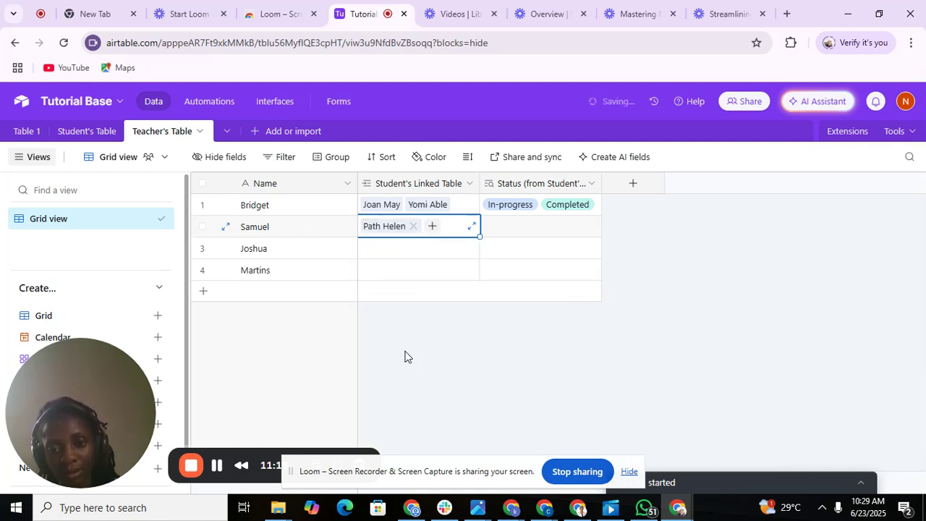
click(432, 227)
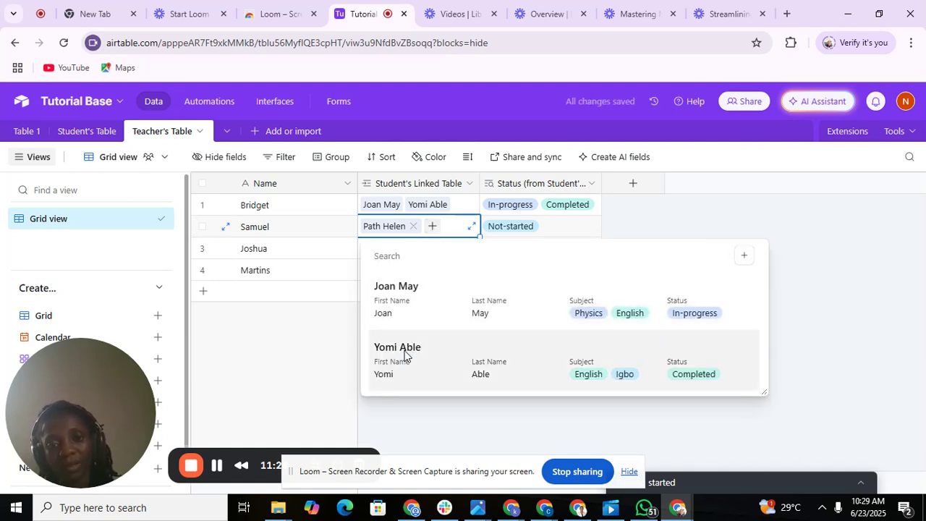
click(405, 356)
Link the third teacher to two students, leaving the fourth teacher's cell empty.
click(372, 250)
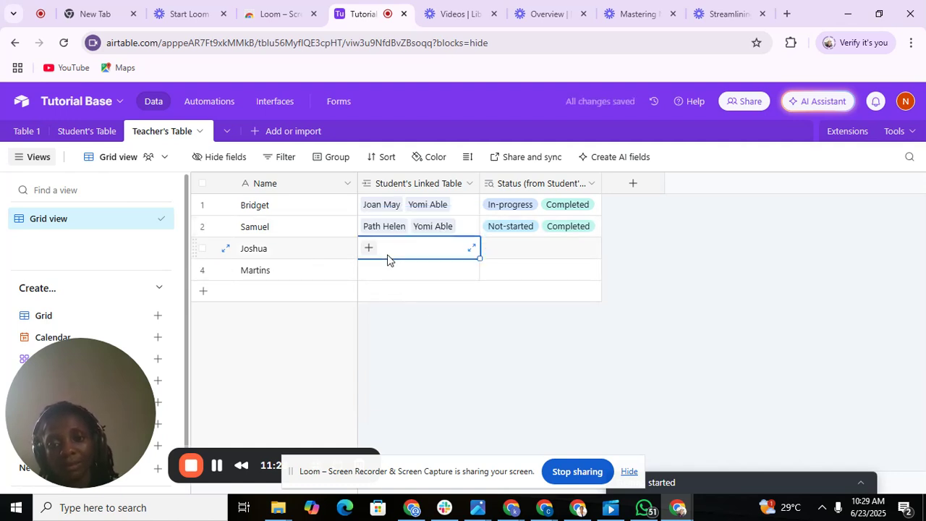
click(370, 249)
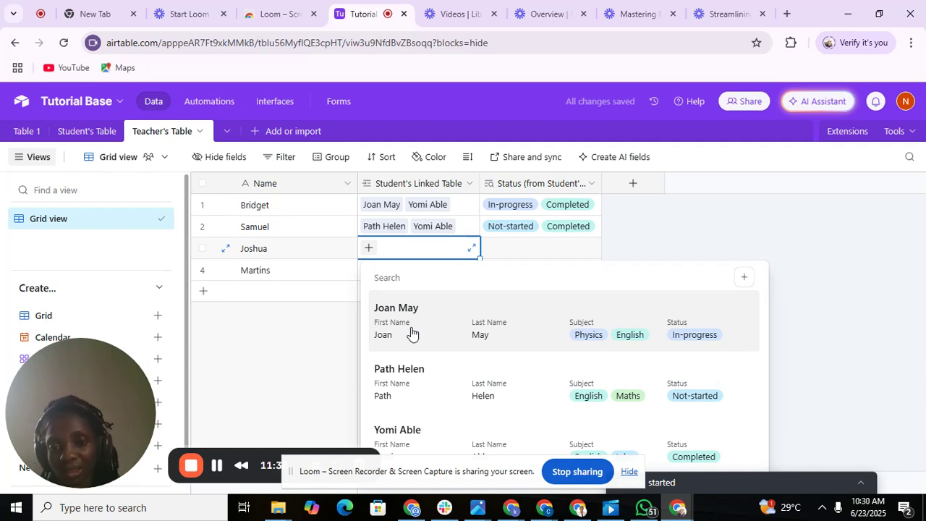
click(411, 329)
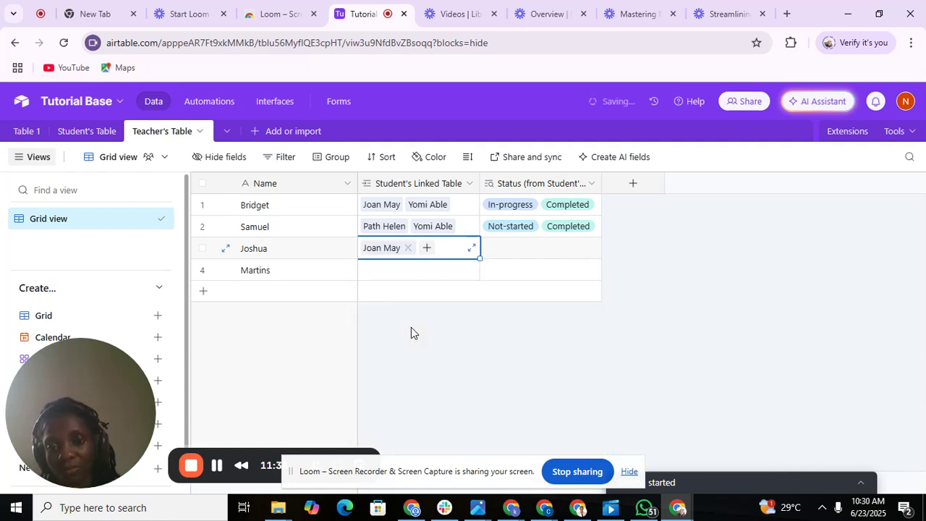
click(428, 248)
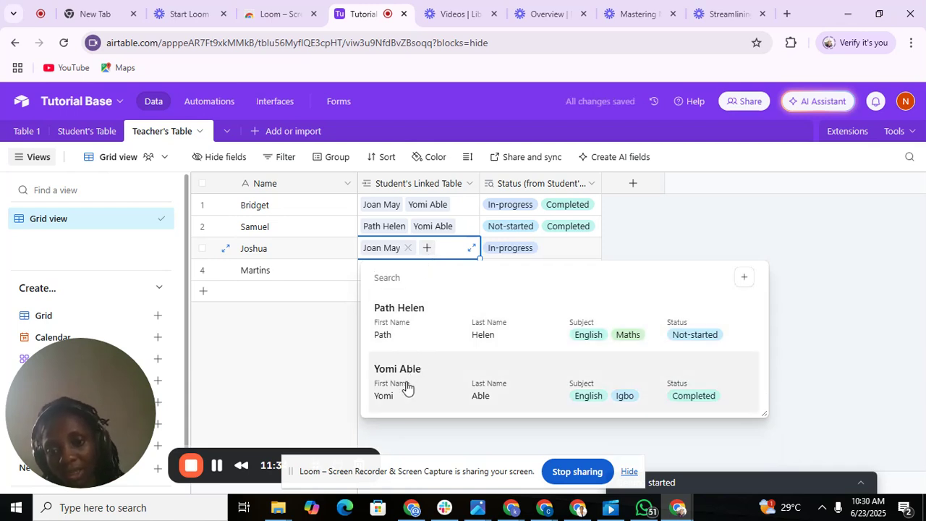
click(407, 388)
click(396, 278)
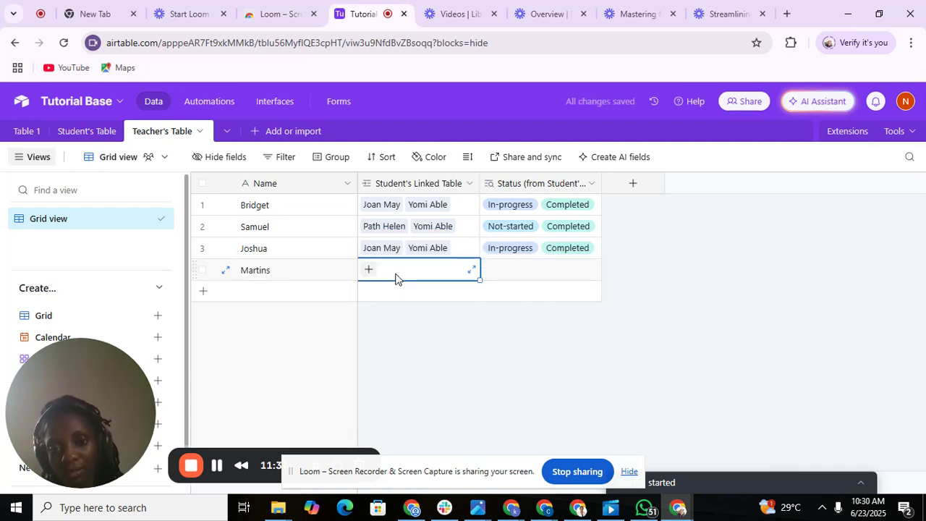
click(614, 239)
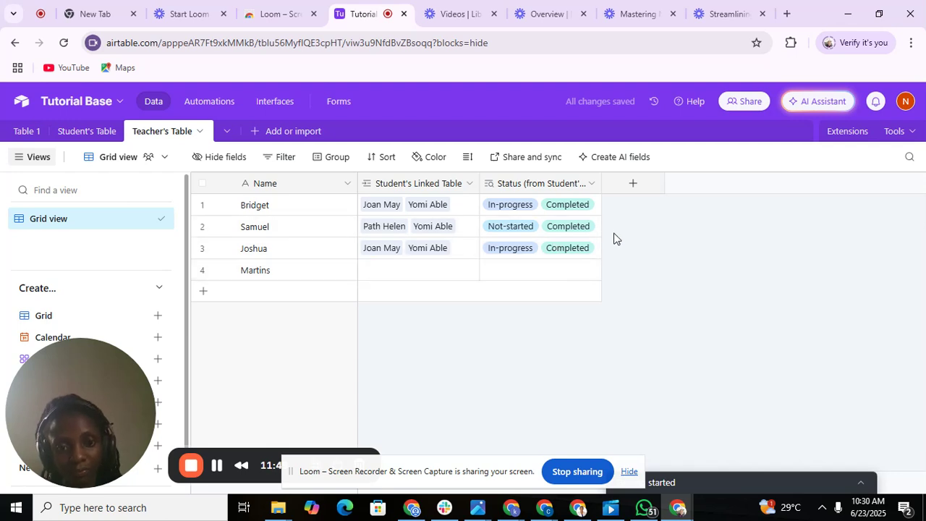
click(408, 278)
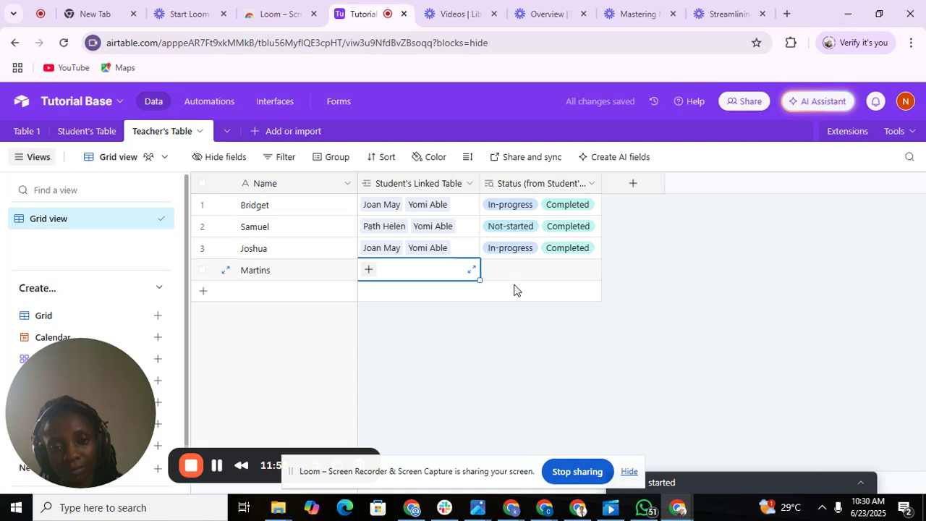
click(621, 256)
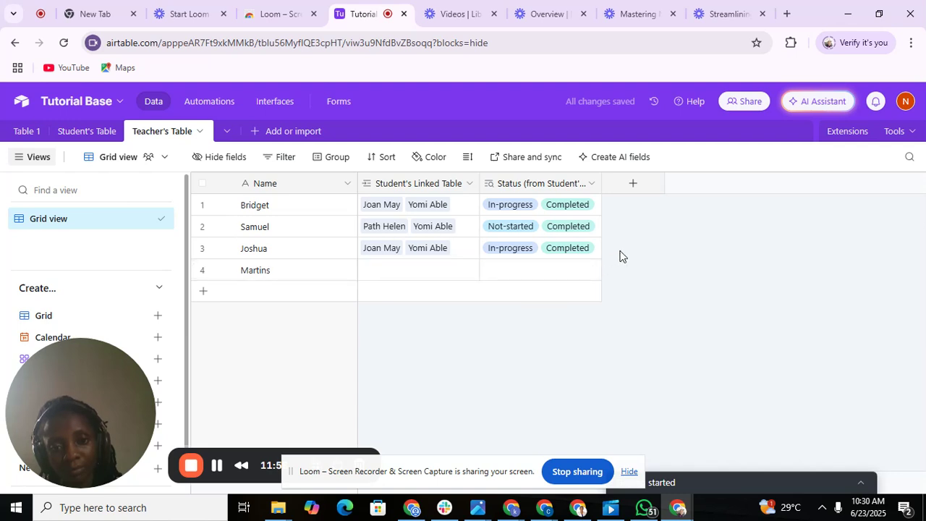
Dismiss the new-field type list and switch to the Student's Table.
click(635, 188)
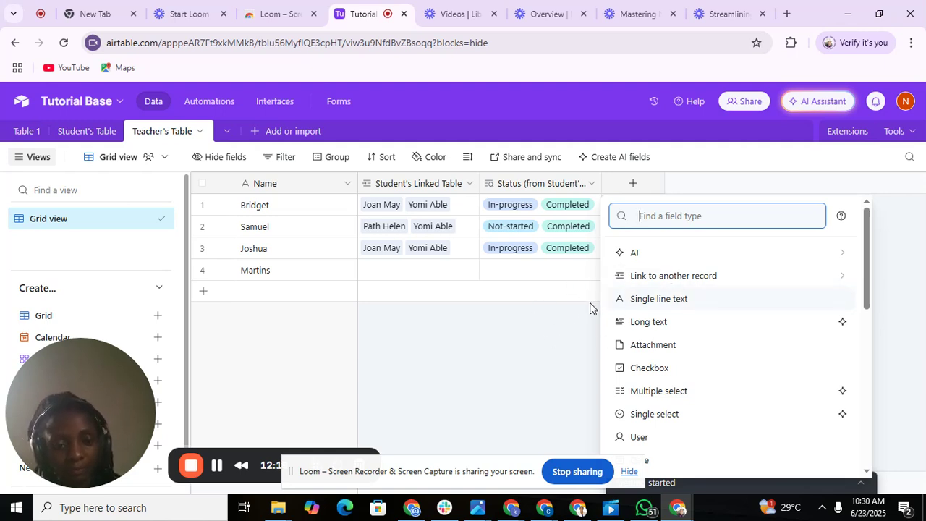
click(548, 327)
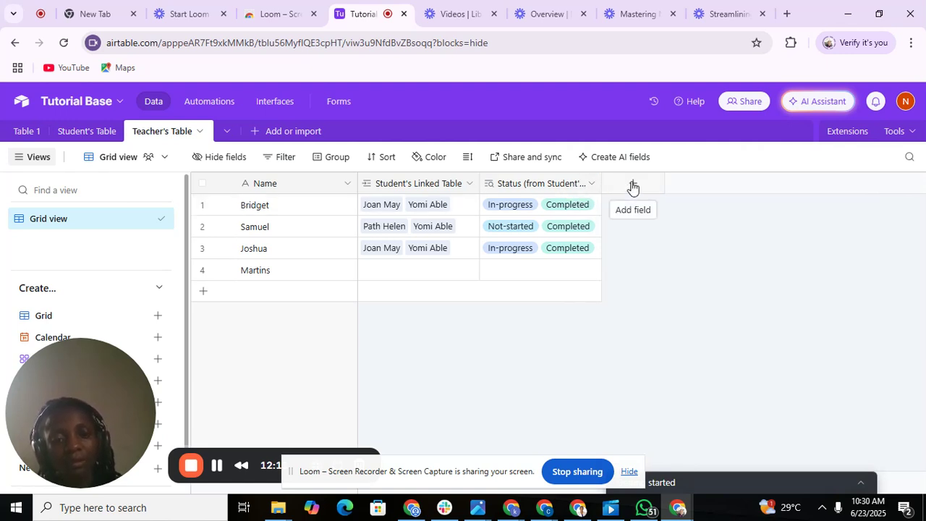
click(93, 134)
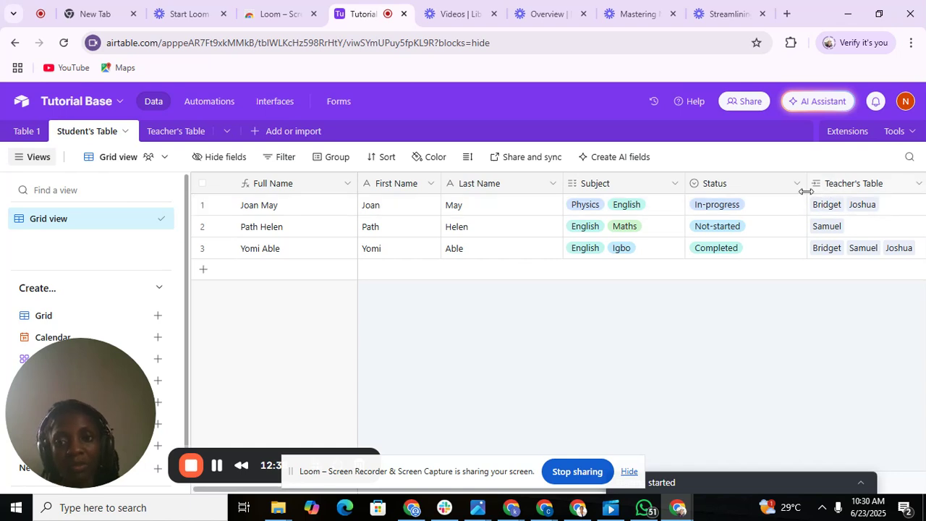
Add a blank fourth student record and narrow the First Name, Last Name, Subject, Status and Teacher's Table columns.
click(870, 273)
click(901, 269)
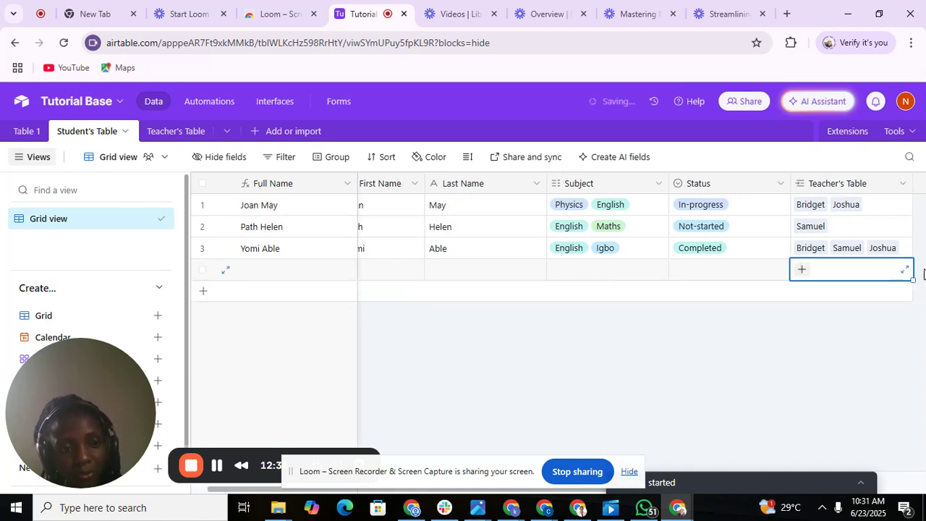
drag(914, 185, 857, 186)
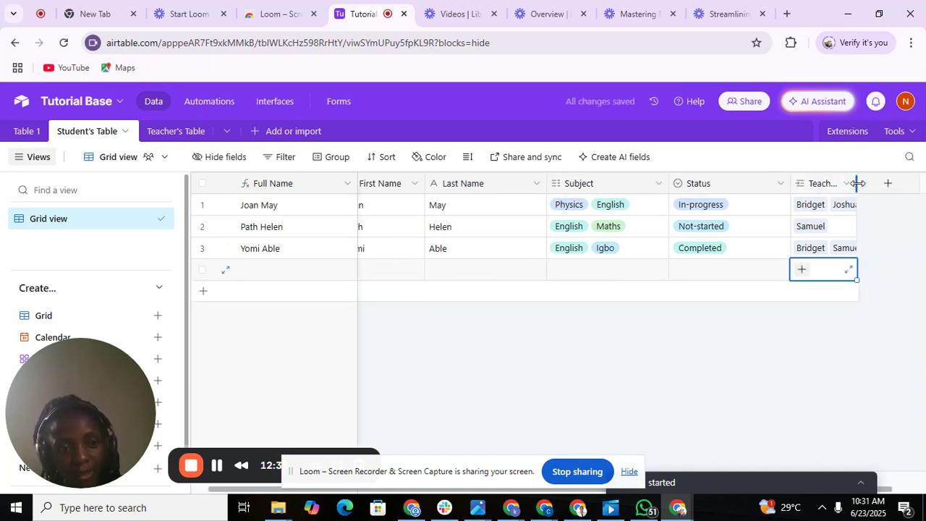
drag(783, 184, 750, 185)
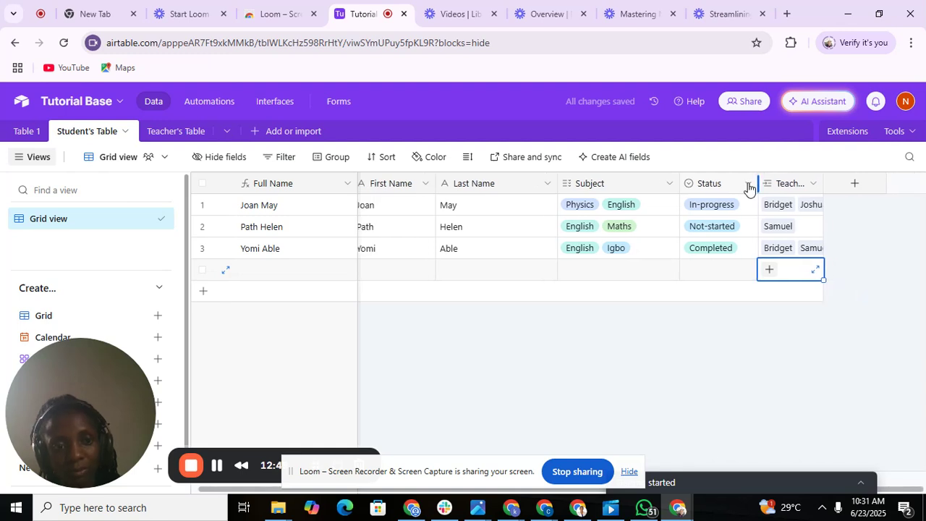
drag(681, 186, 660, 185)
drag(558, 185, 522, 182)
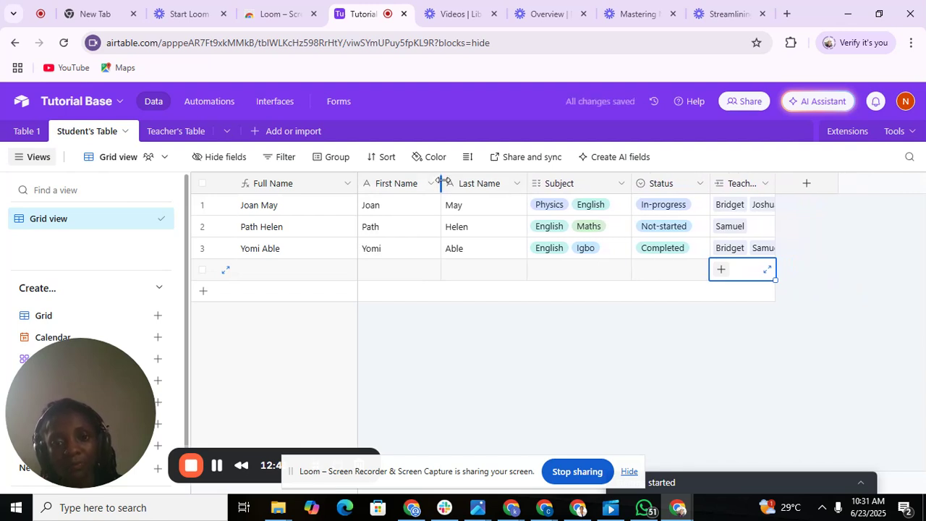
drag(441, 184, 424, 183)
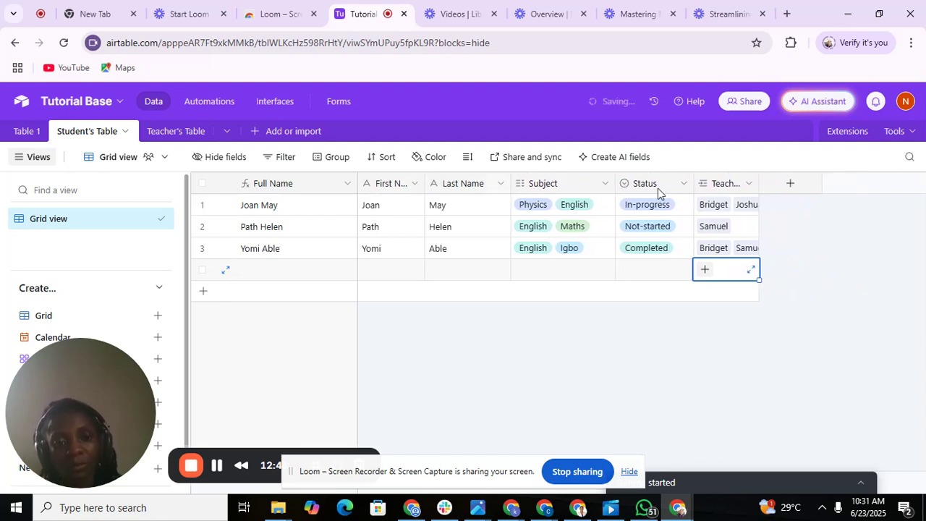
Add a new Formula field to the Student's Table.
click(790, 183)
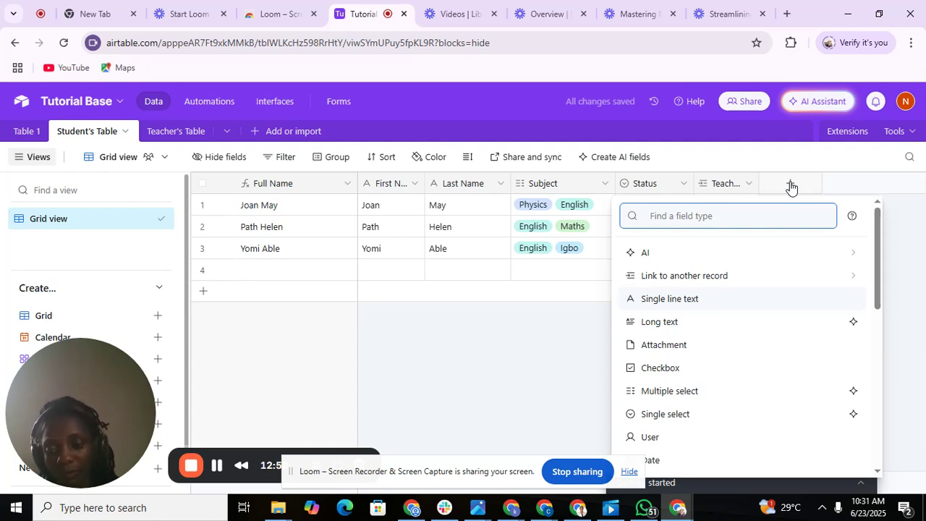
text(form)
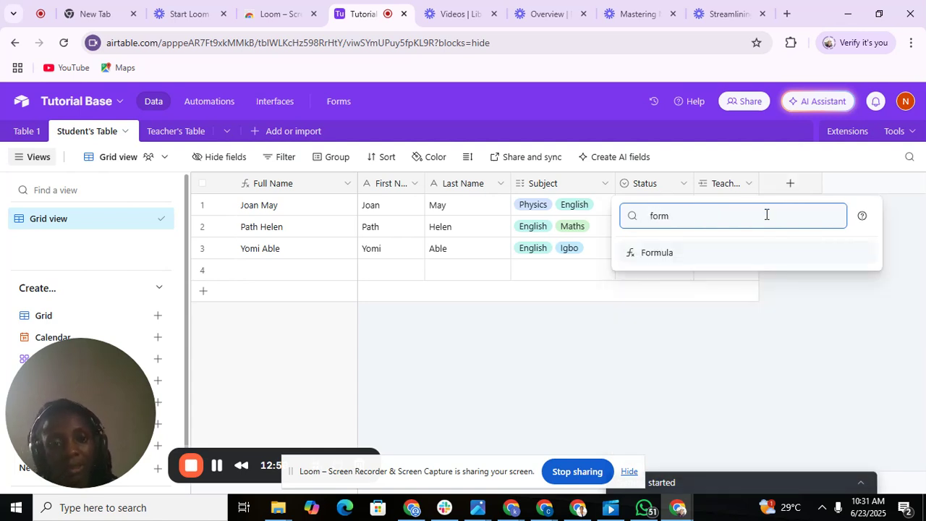
click(664, 254)
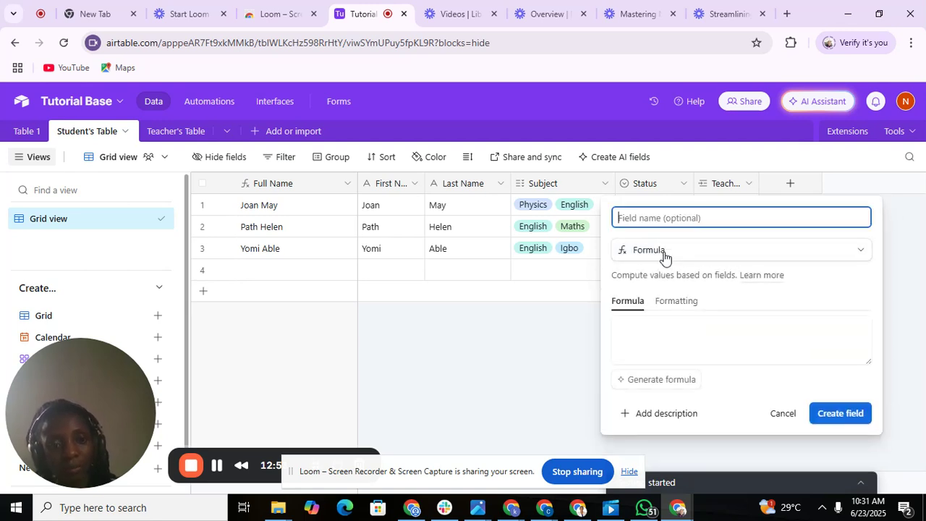
Begin the formula as IF(Status = "Completed using the IF function and Status field.
click(630, 327)
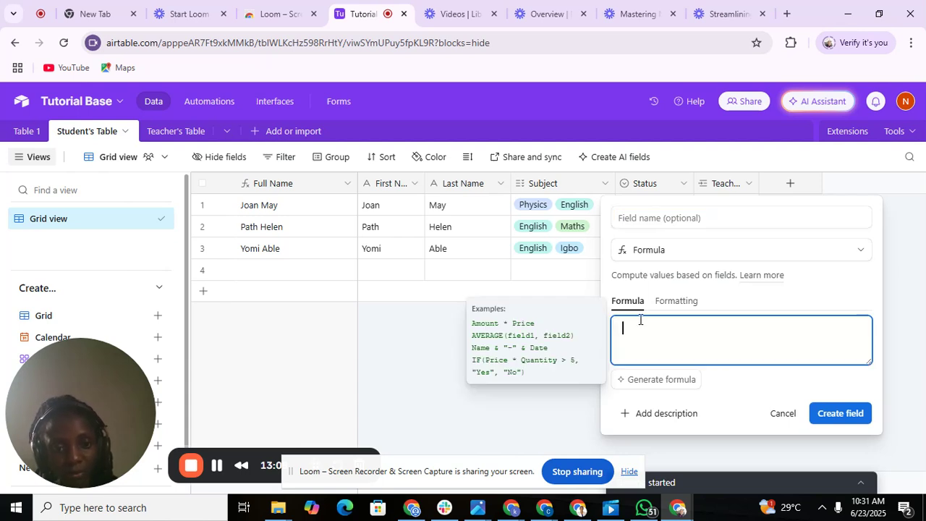
text(if)
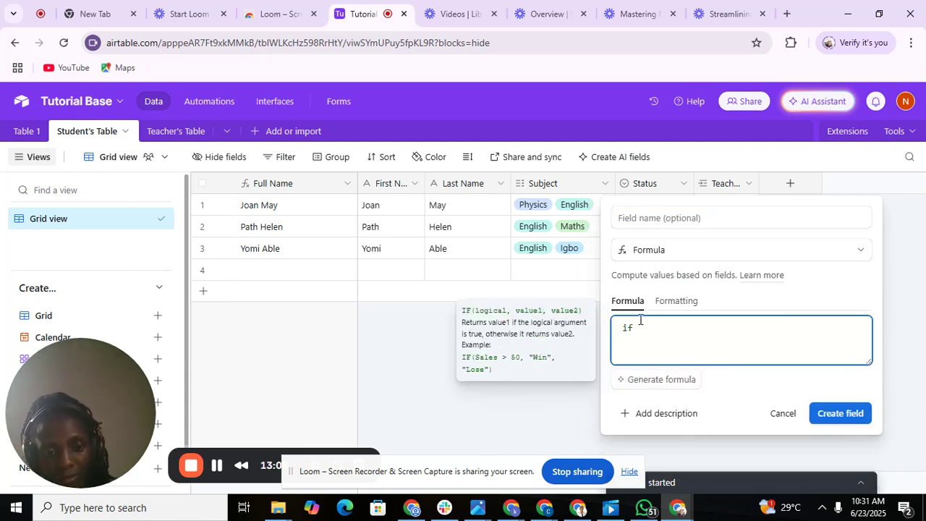
key(BackSpace)
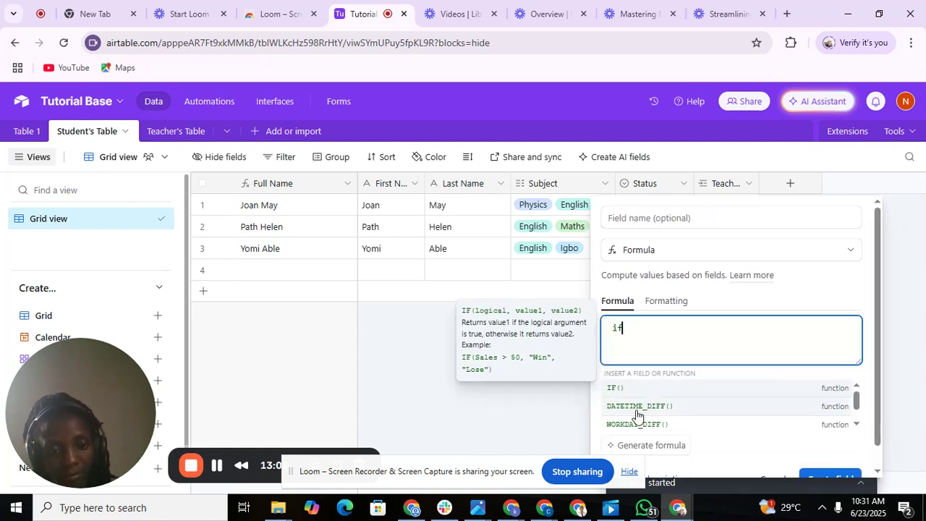
click(642, 391)
text(sta)
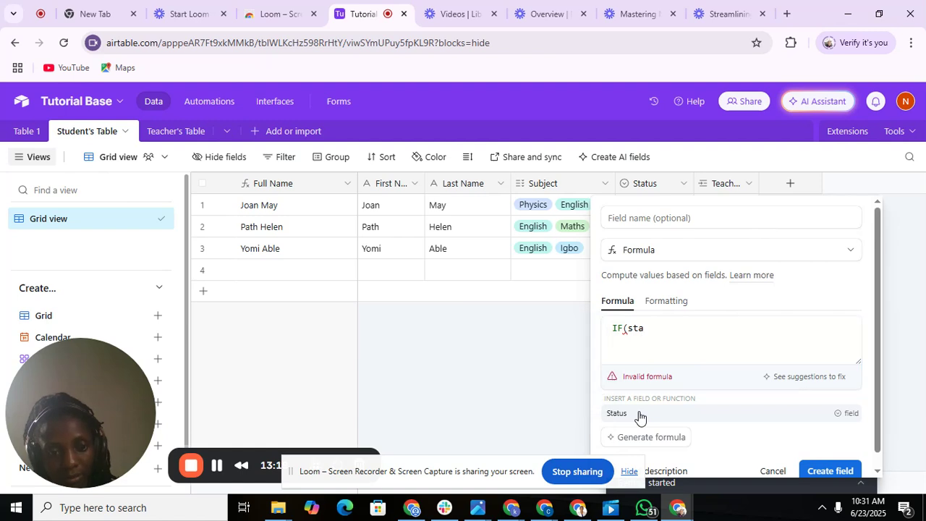
click(642, 414)
text(=)
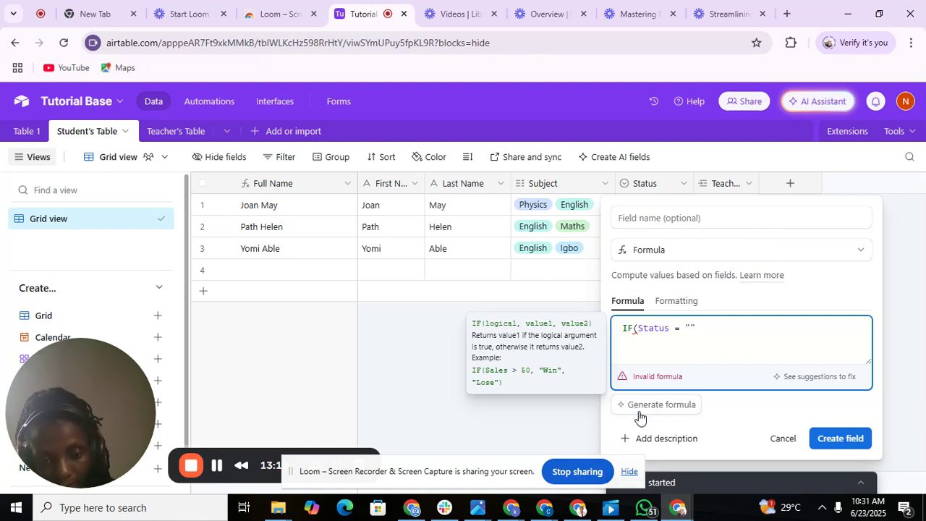
text( "Completed)
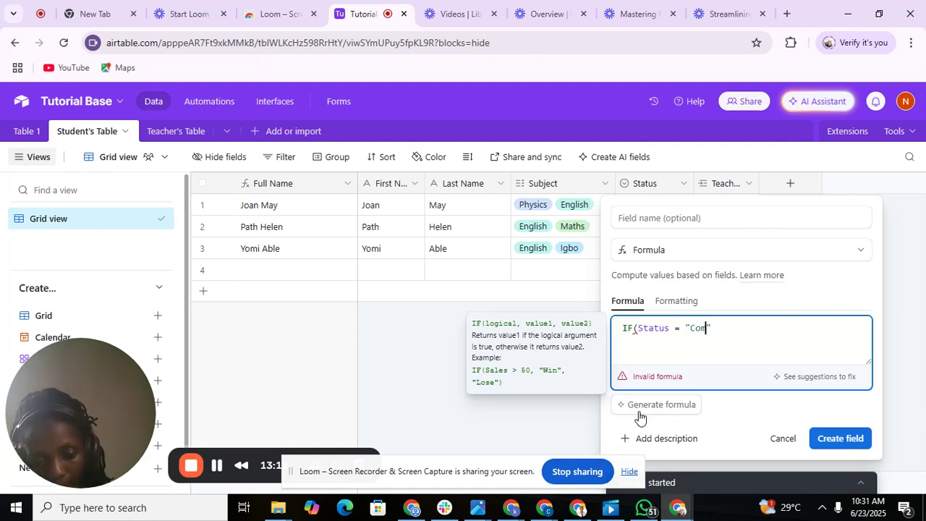
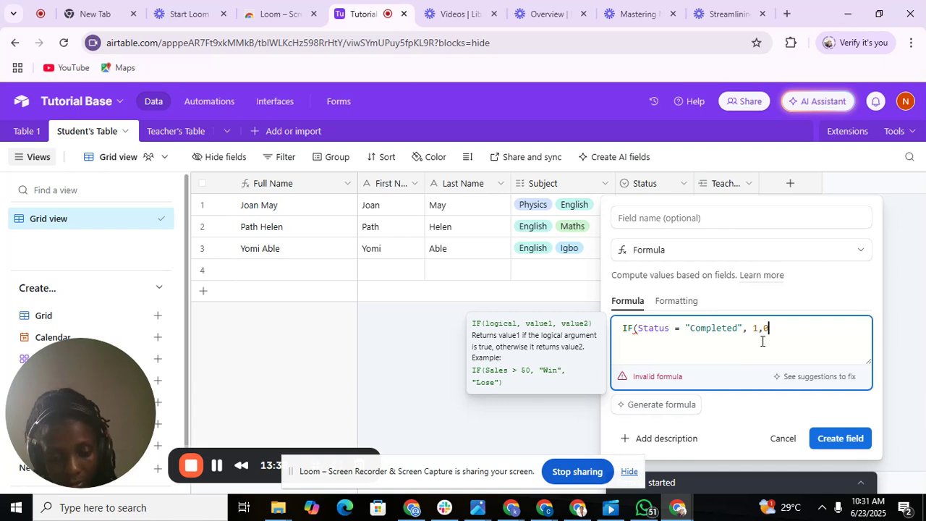
Finish the formula as IF(Status = "Completed", 1,0) and create the Calculation field.
text())
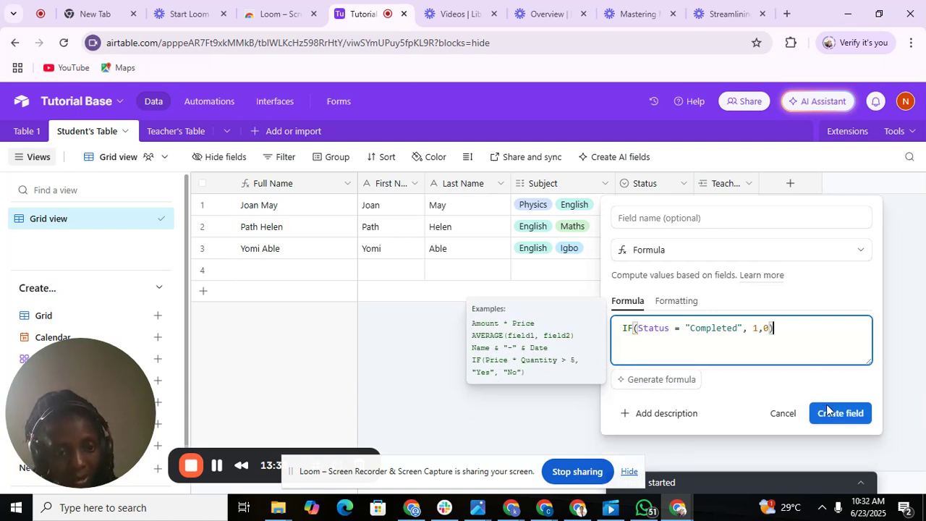
click(830, 441)
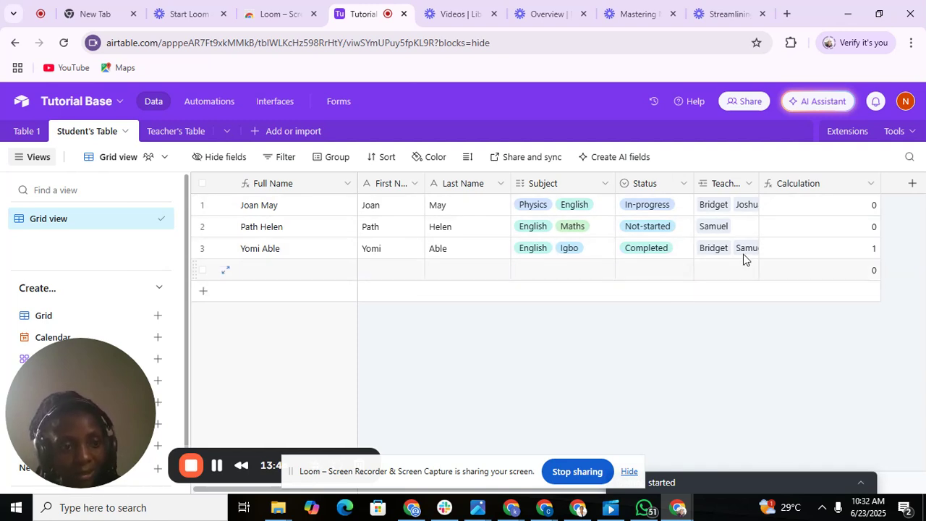
Enter a student's first and last name in row 4.
double_click(263, 270)
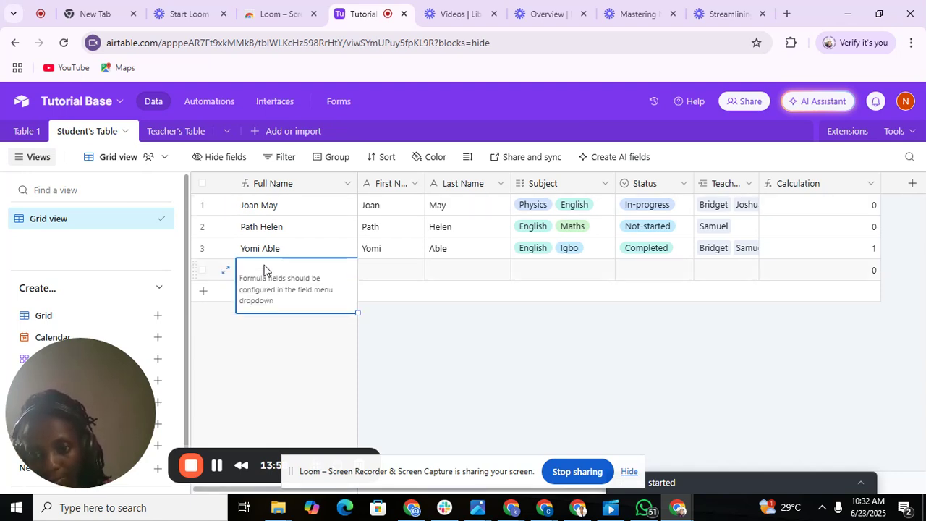
double_click(376, 269)
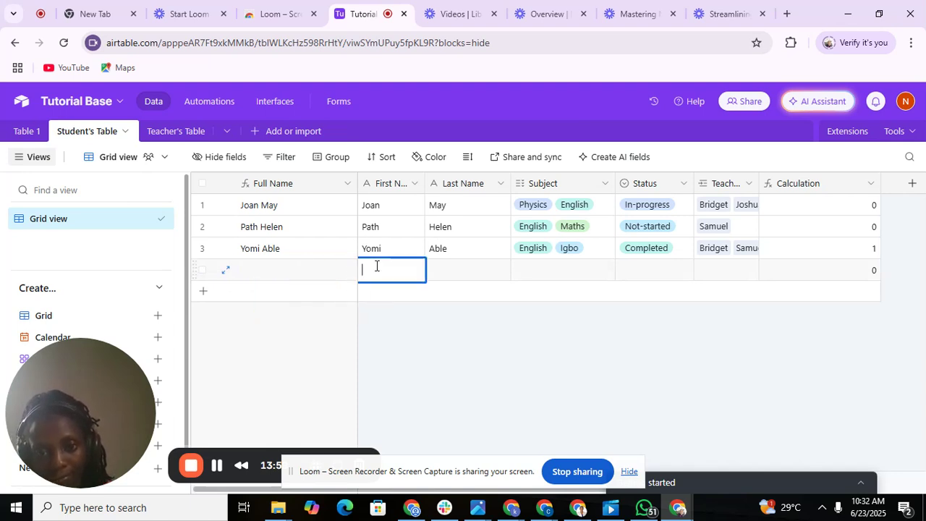
text(Peter)
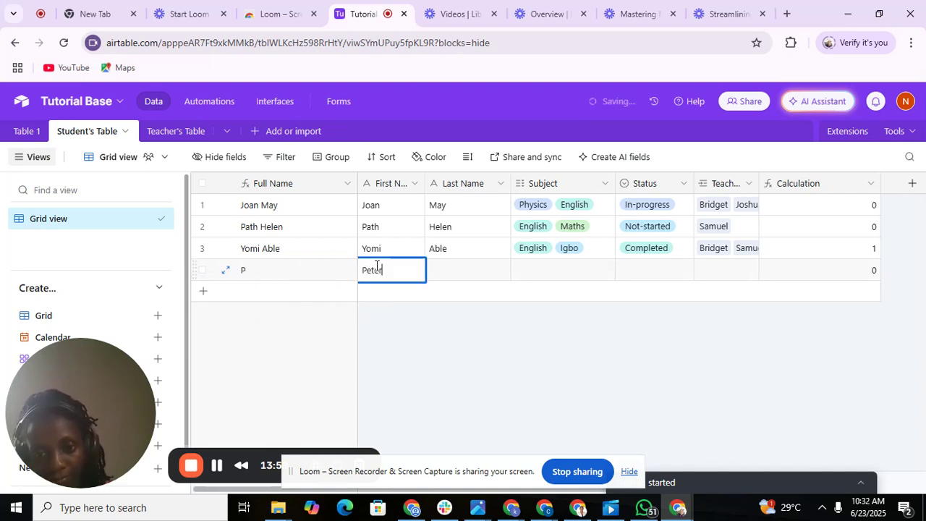
double_click(455, 276)
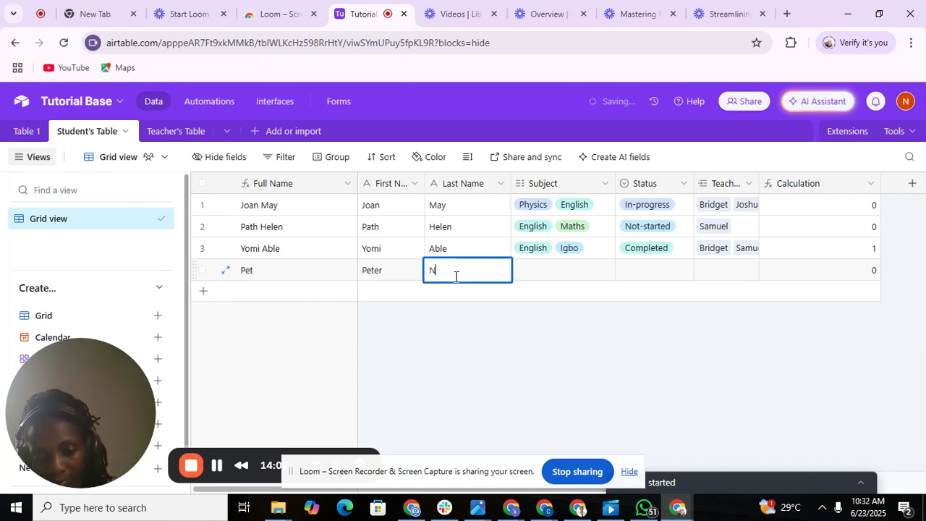
click(398, 294)
Enter another student's first and last name in row 5.
text(J)
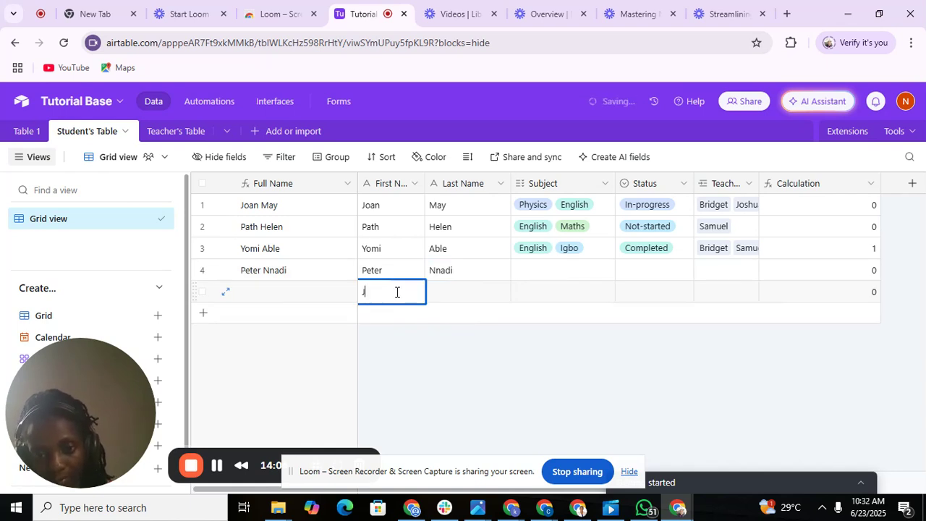
text(ossy)
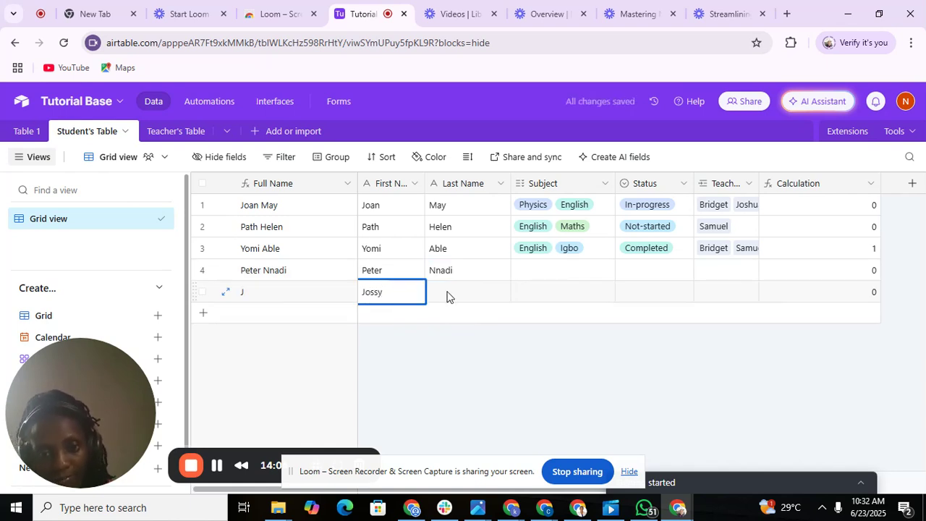
double_click(448, 293)
text(Jane)
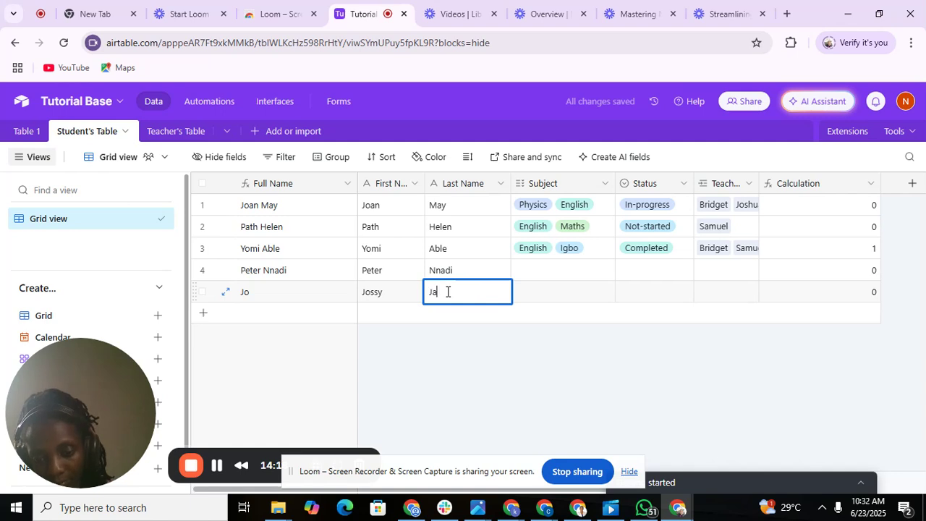
click(384, 319)
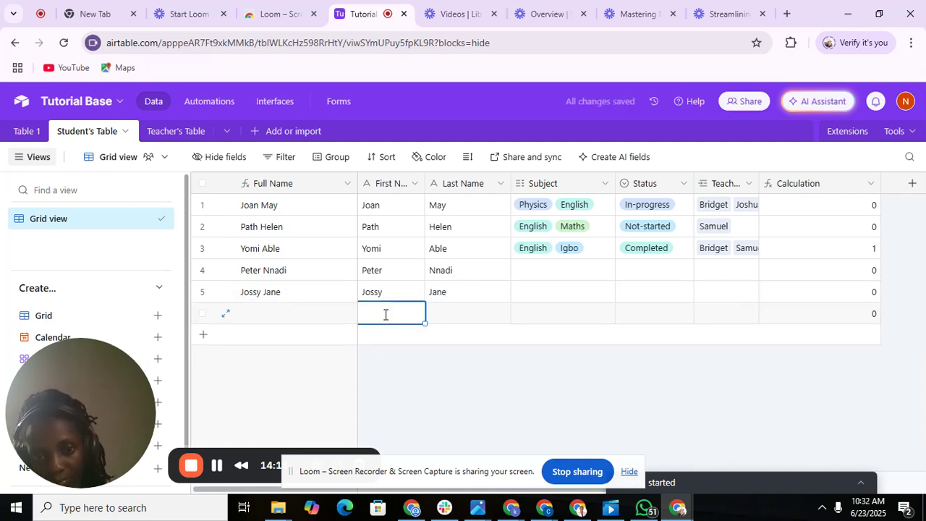
Give row 4 the subject Physics and row 5 the subjects English and Igbo.
double_click(526, 275)
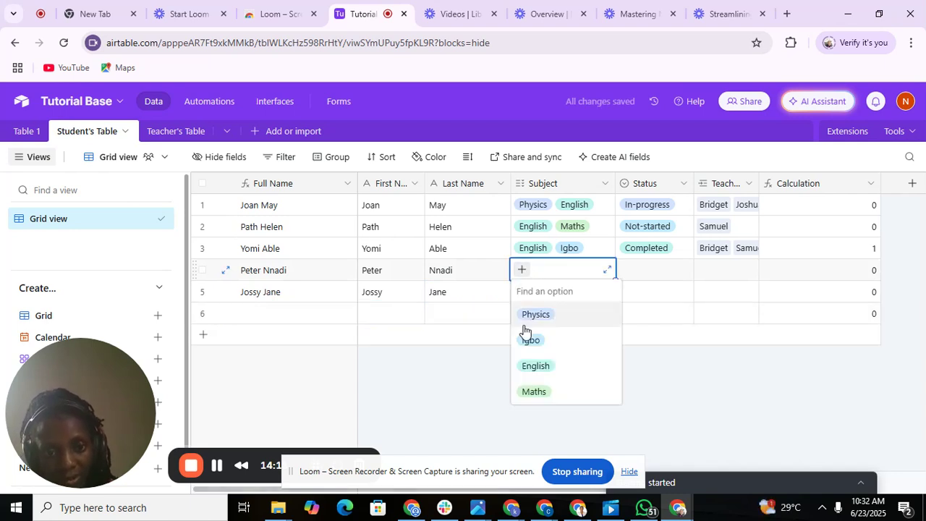
click(533, 314)
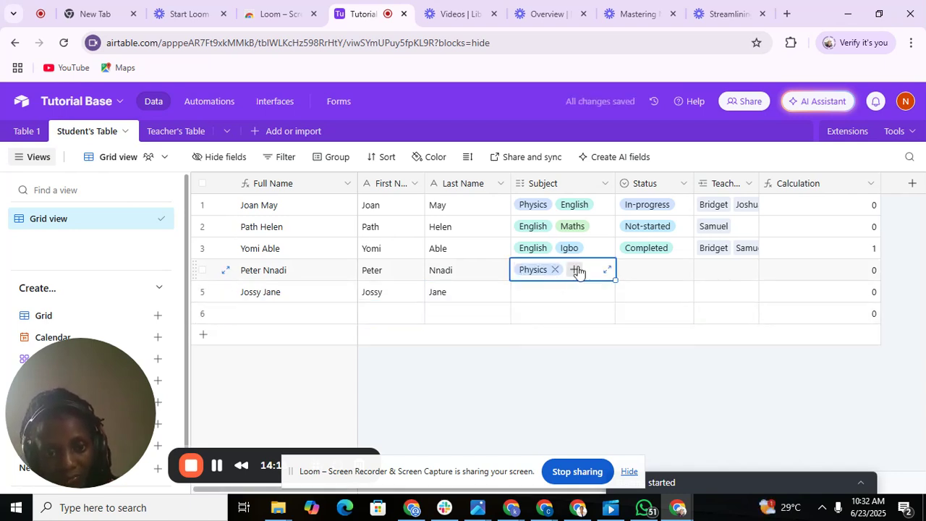
click(548, 294)
click(521, 291)
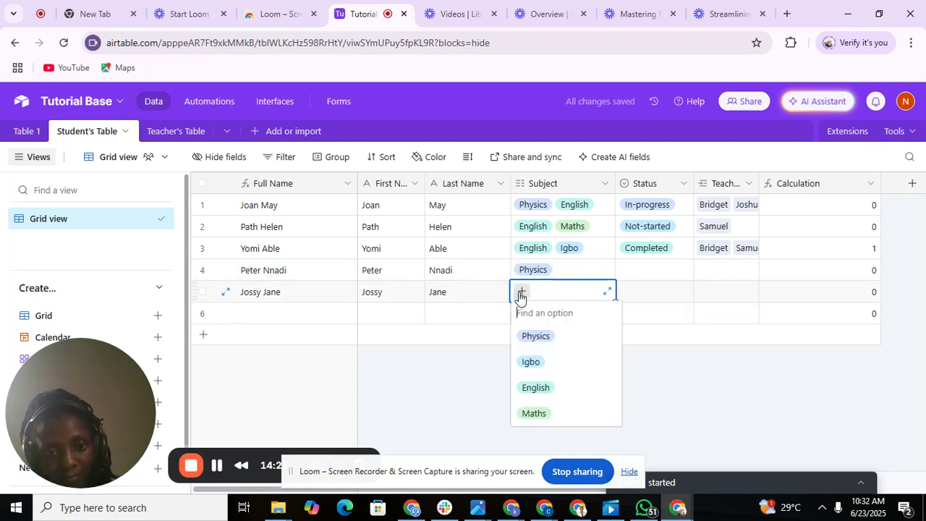
click(539, 389)
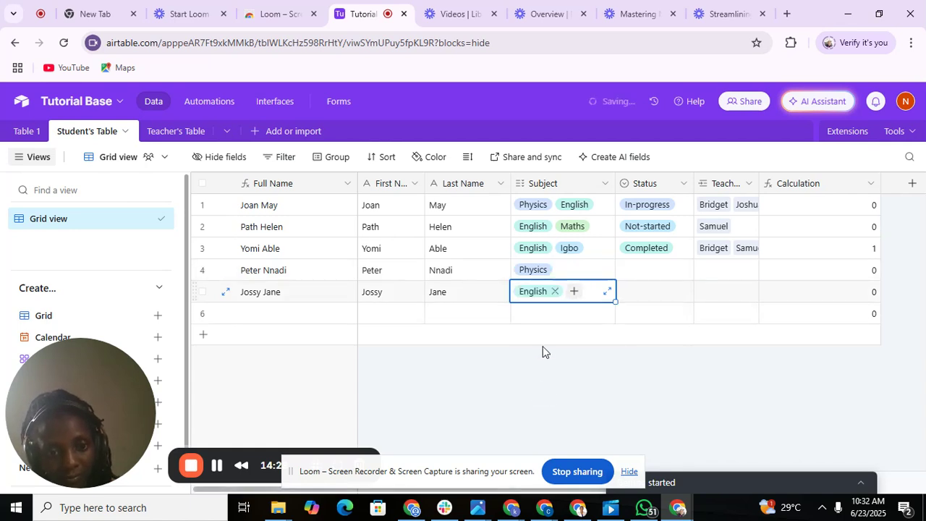
click(585, 270)
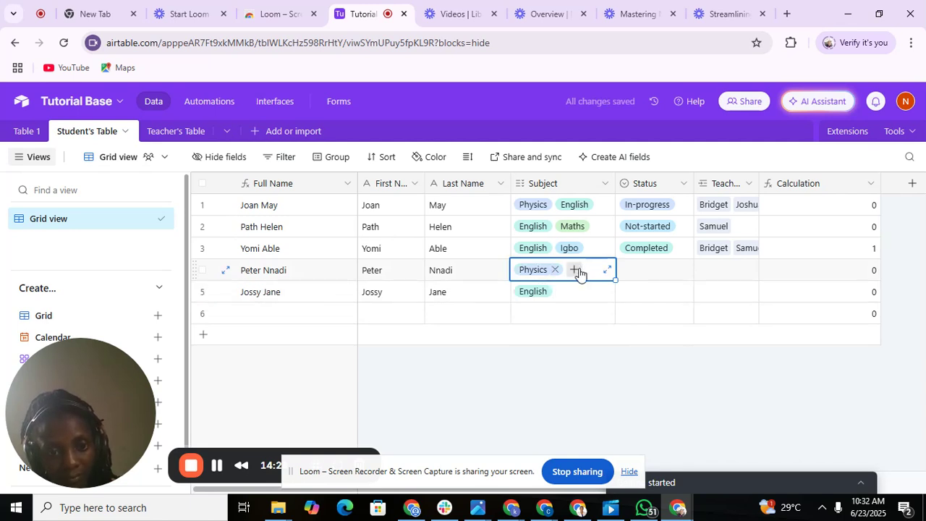
click(577, 291)
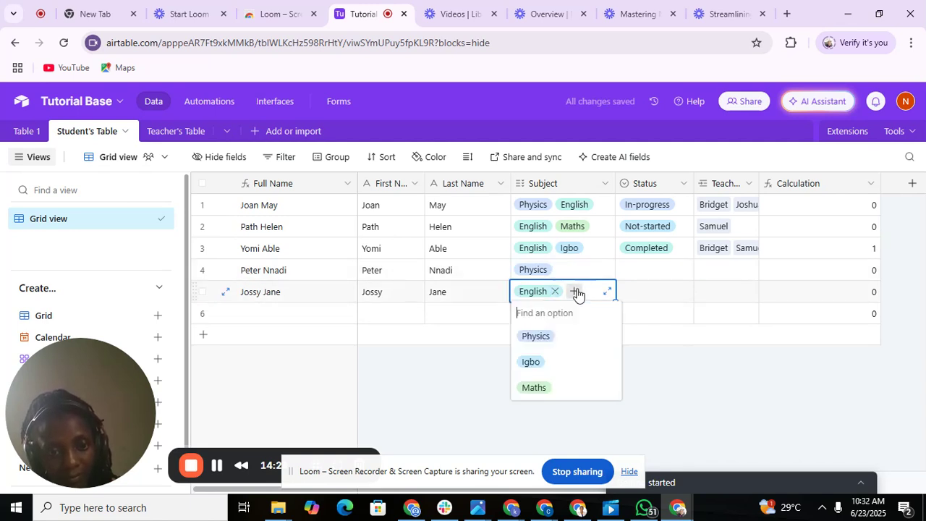
click(542, 362)
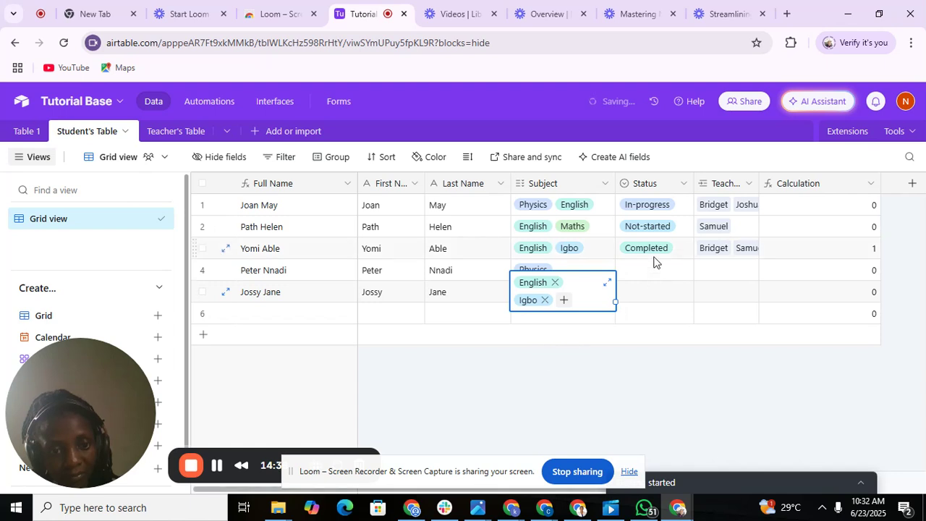
Set row 4's Status to Completed and row 5's to In-progress, then go to Teacher's Table.
click(648, 278)
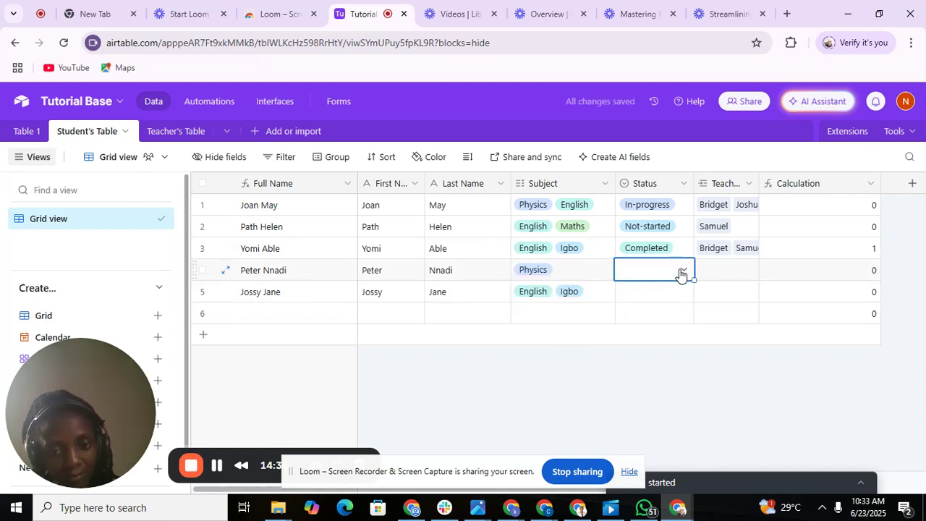
click(681, 272)
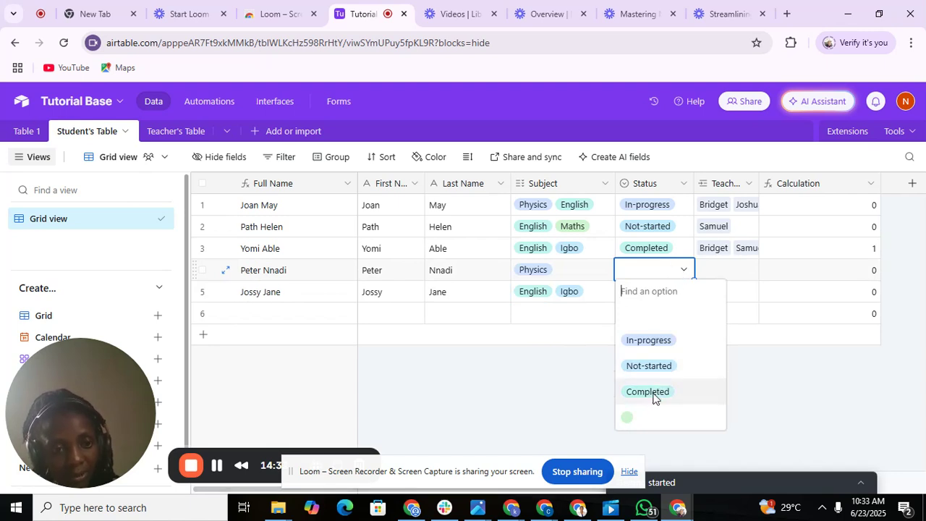
click(649, 392)
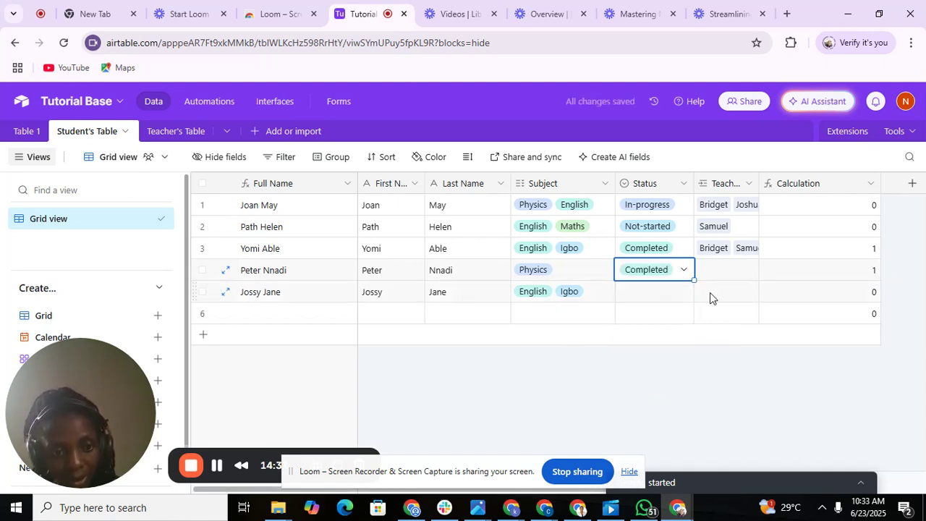
click(676, 297)
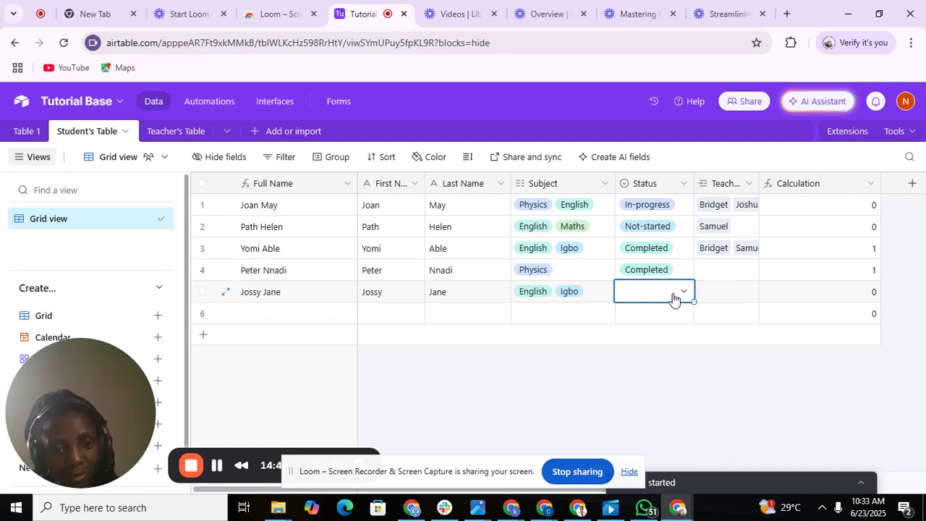
click(673, 297)
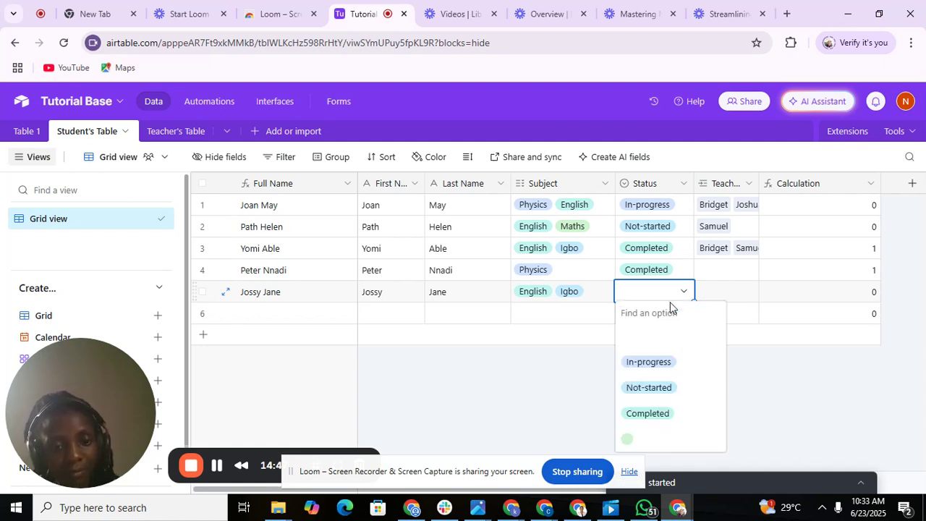
click(659, 371)
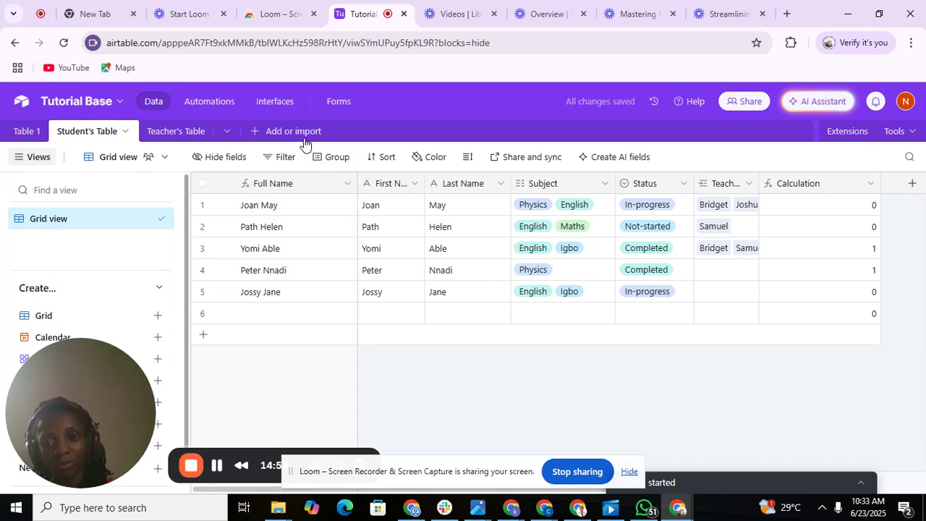
click(205, 131)
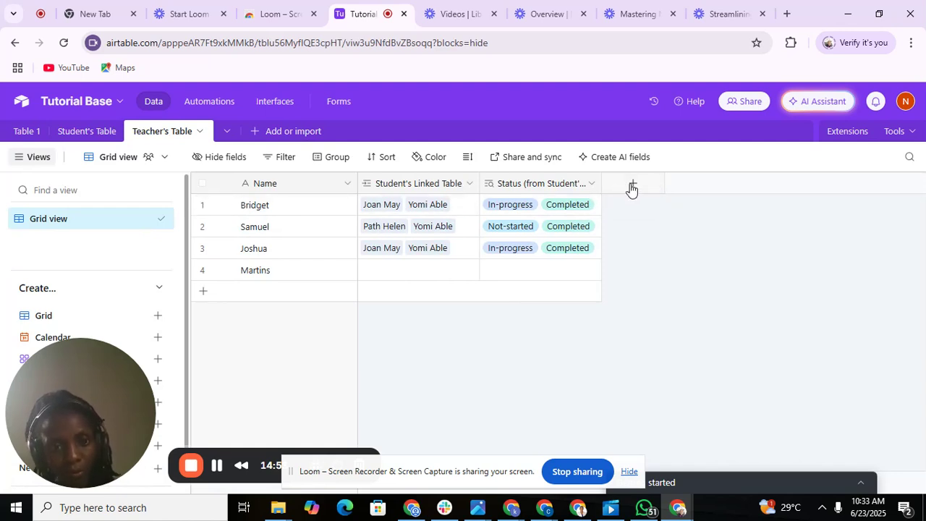
Create a Lookup field named Calculated that pulls Calculation through Student's Linked Table.
click(632, 188)
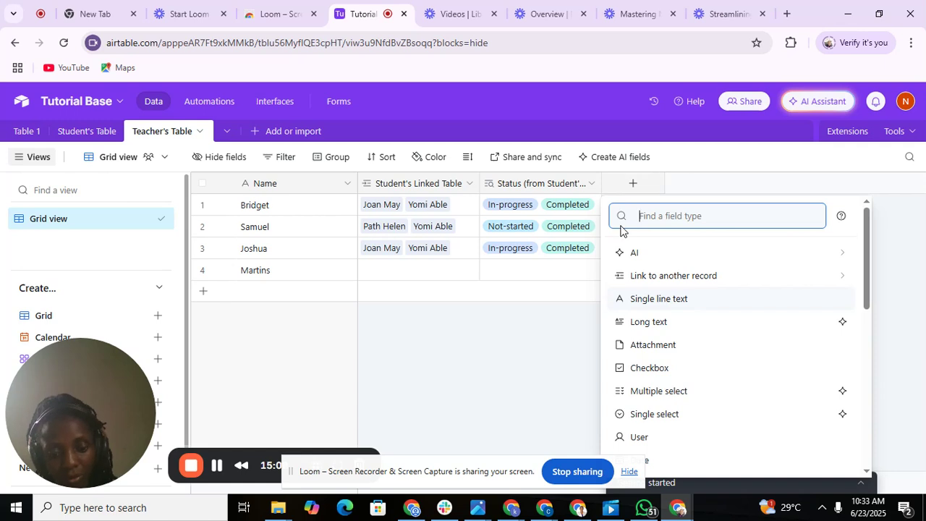
text(loo)
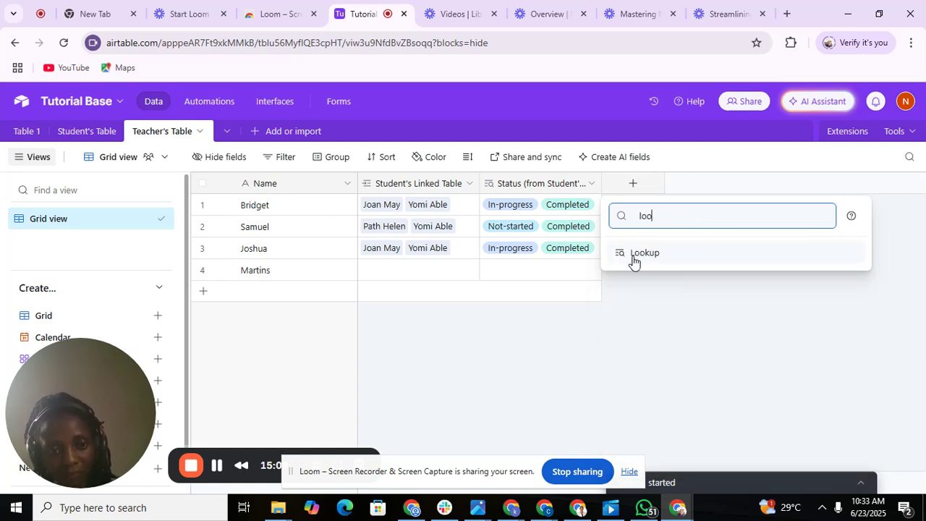
click(634, 255)
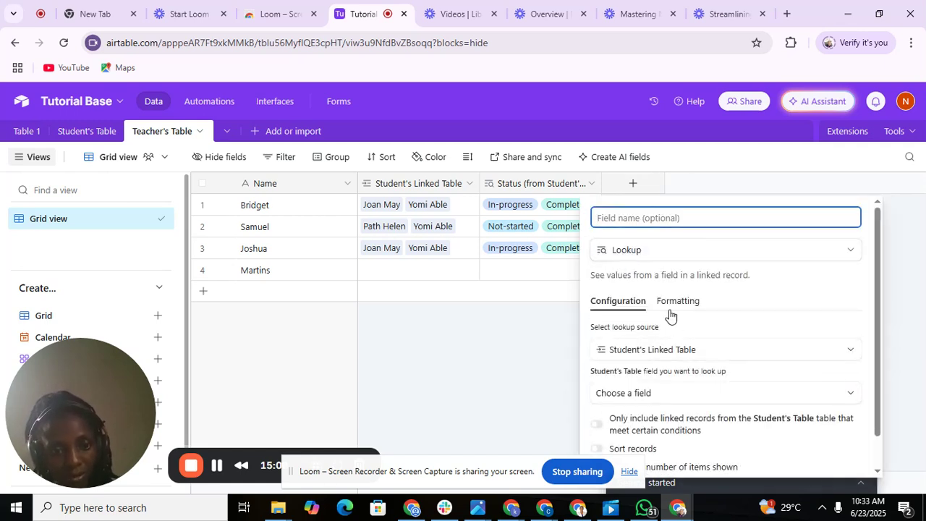
text(C)
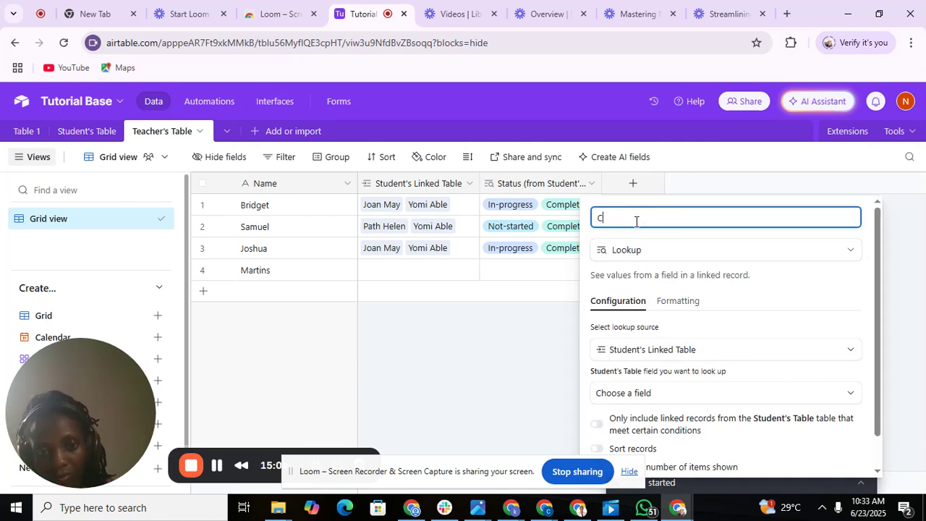
text(alcu)
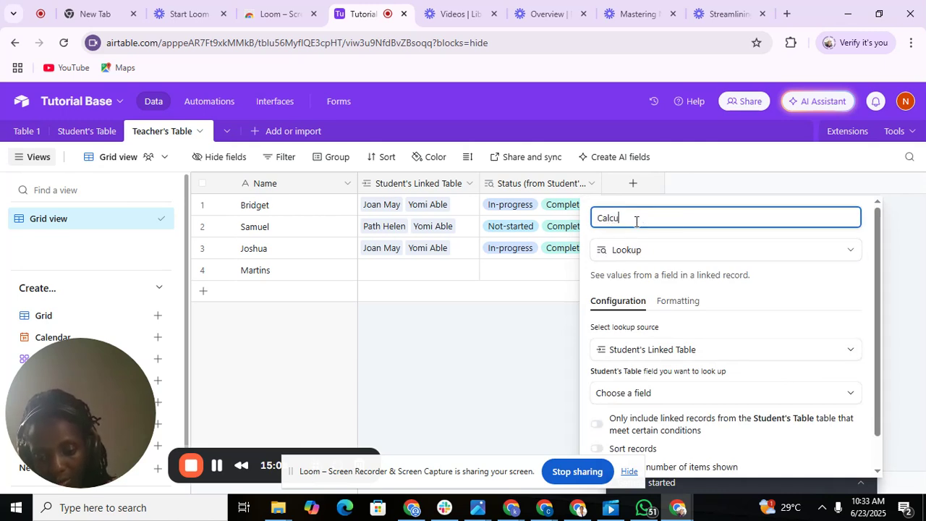
text(lated)
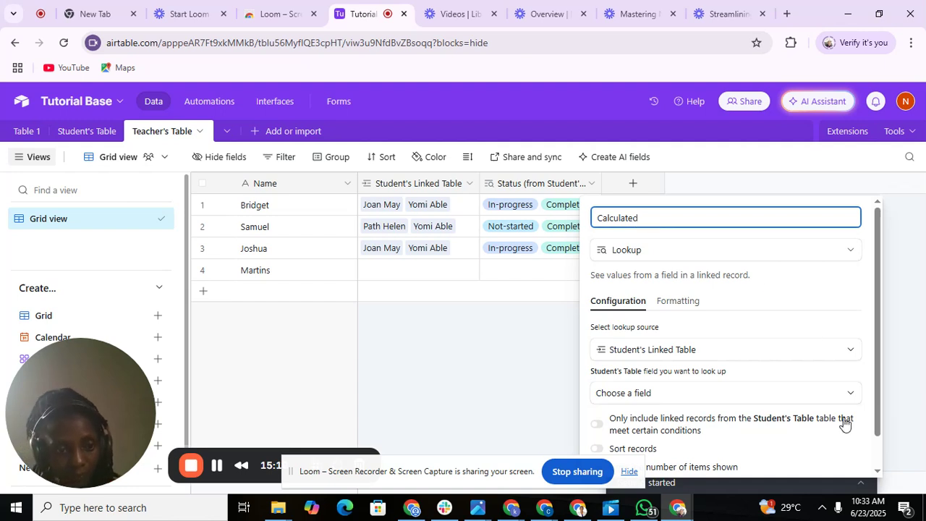
scroll(880, 474, down, 2)
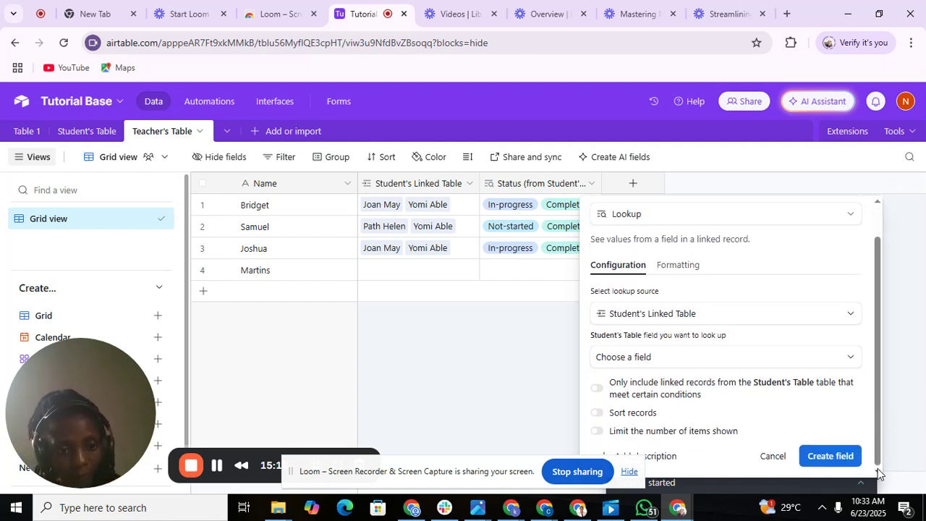
click(733, 366)
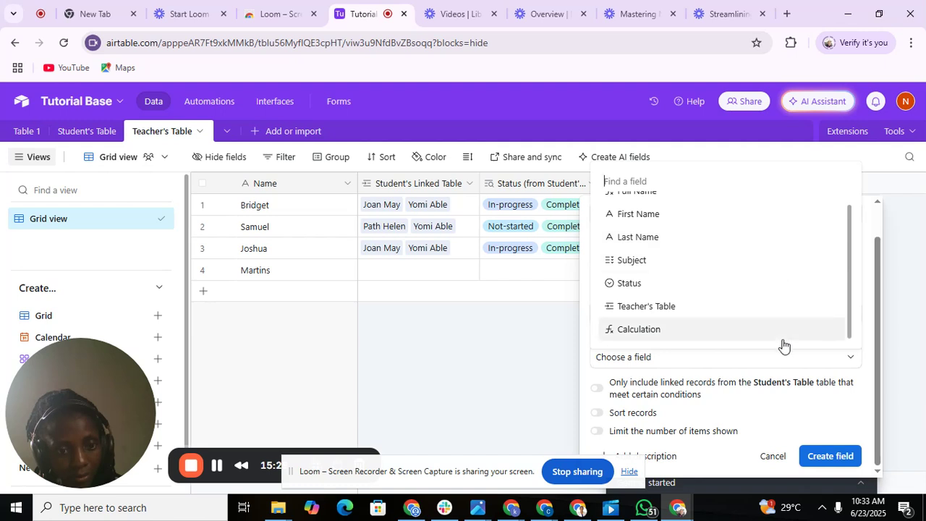
click(763, 367)
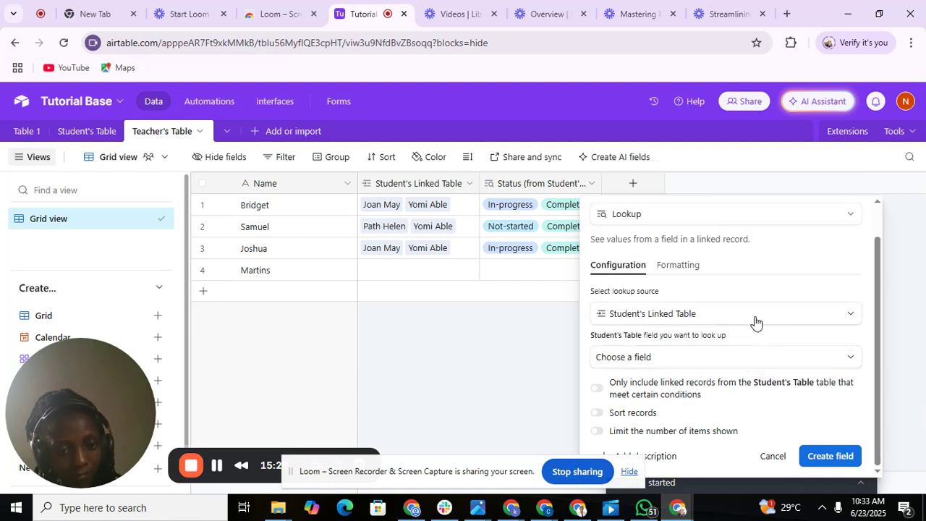
click(728, 358)
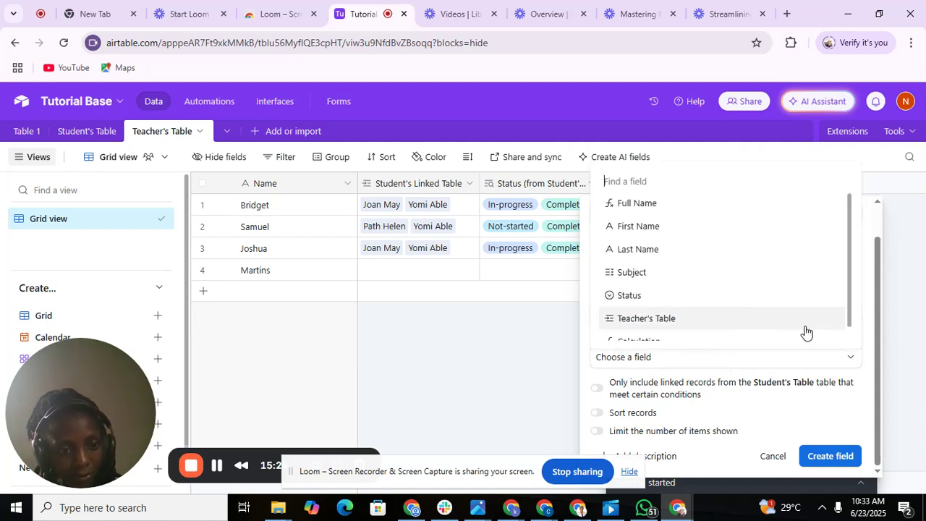
scroll(853, 342, down, 1)
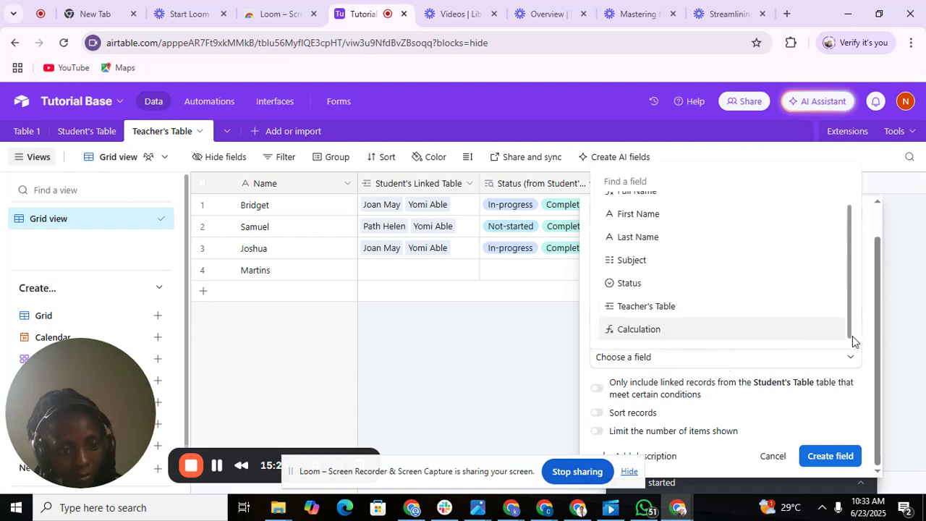
click(780, 336)
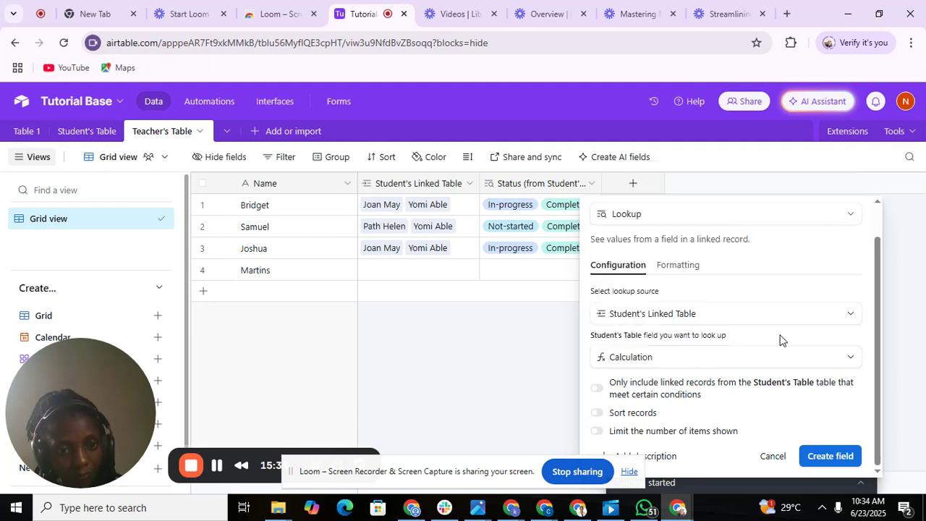
click(821, 458)
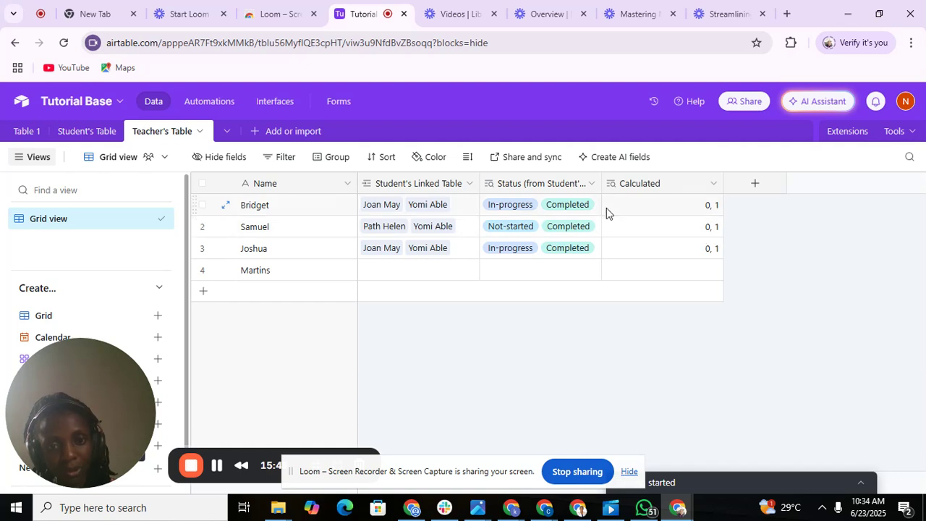
Remove the second linked student from the first teacher's Student's Linked Table cell.
click(459, 211)
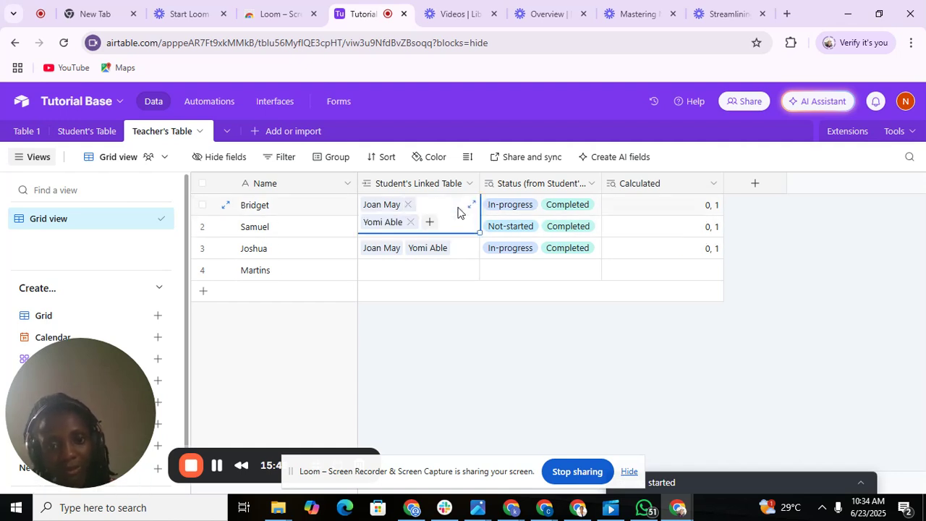
click(410, 222)
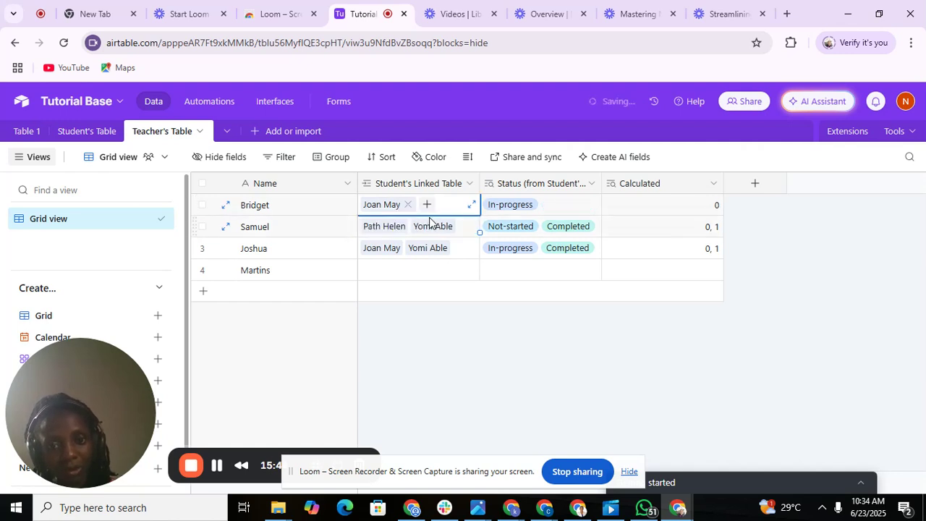
Remove the second linked student from the second and third teachers.
click(445, 232)
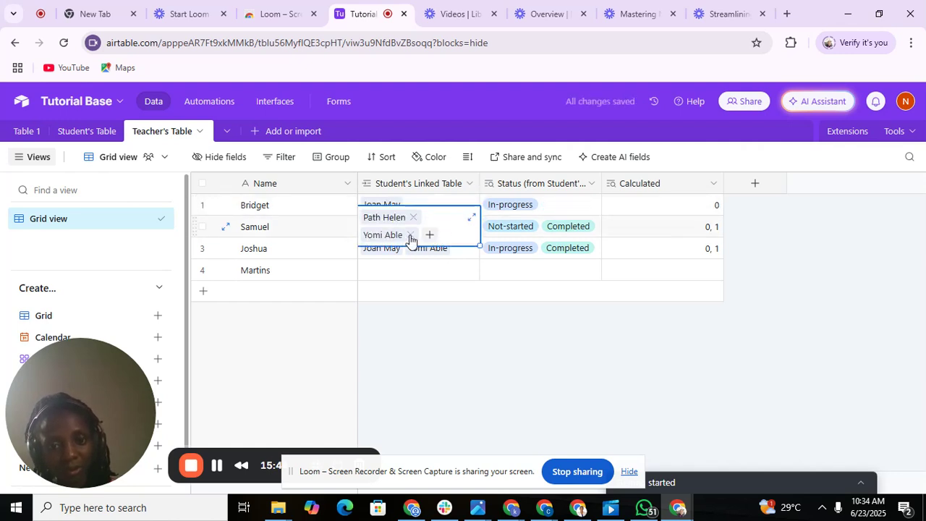
click(410, 235)
click(427, 251)
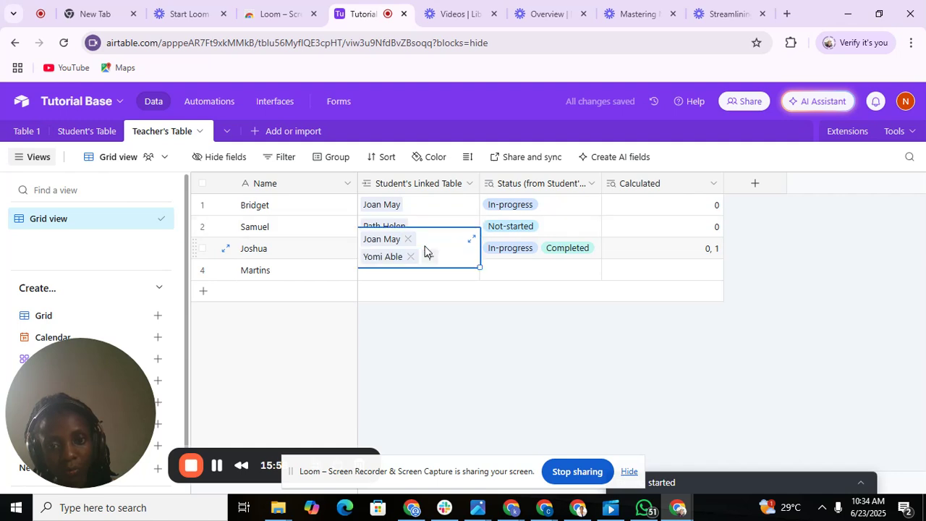
click(409, 257)
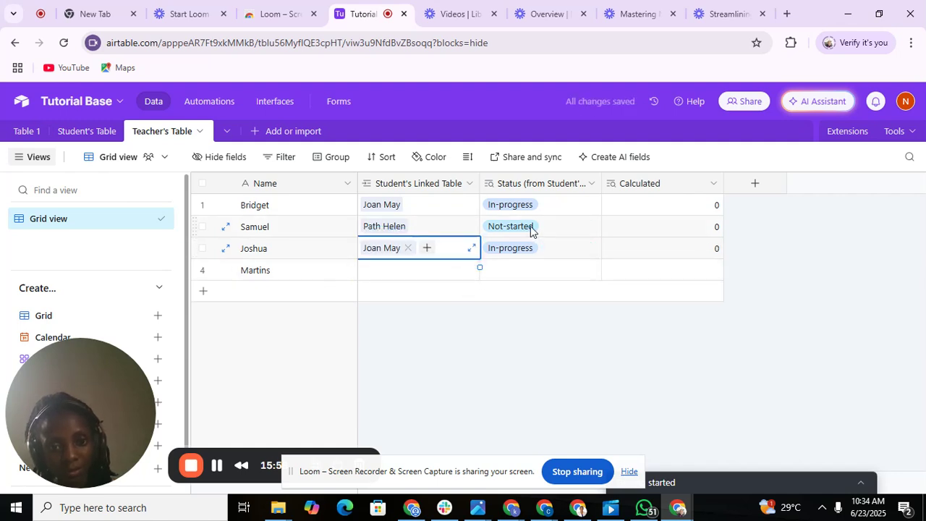
Try editing row 3's Status lookup, dismiss the lookup notice, and go to Student's Table.
click(520, 254)
click(520, 254)
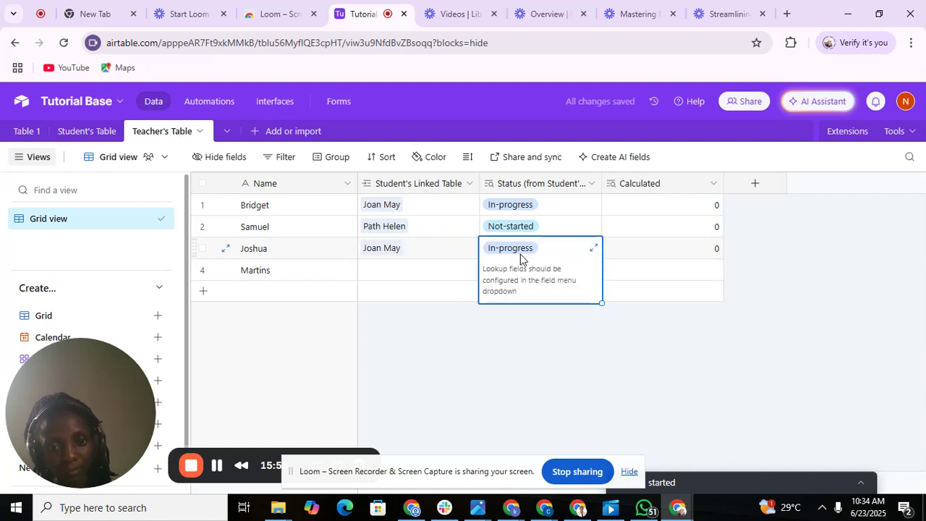
click(435, 351)
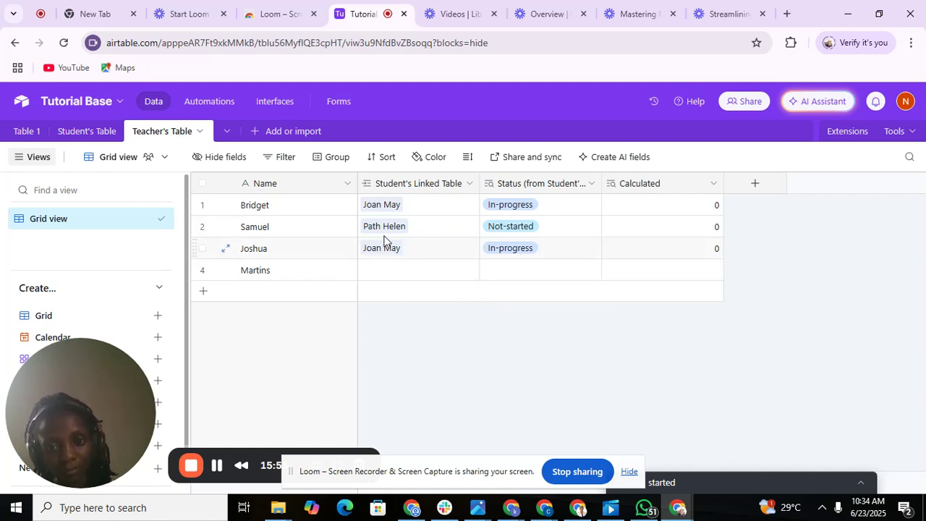
click(103, 131)
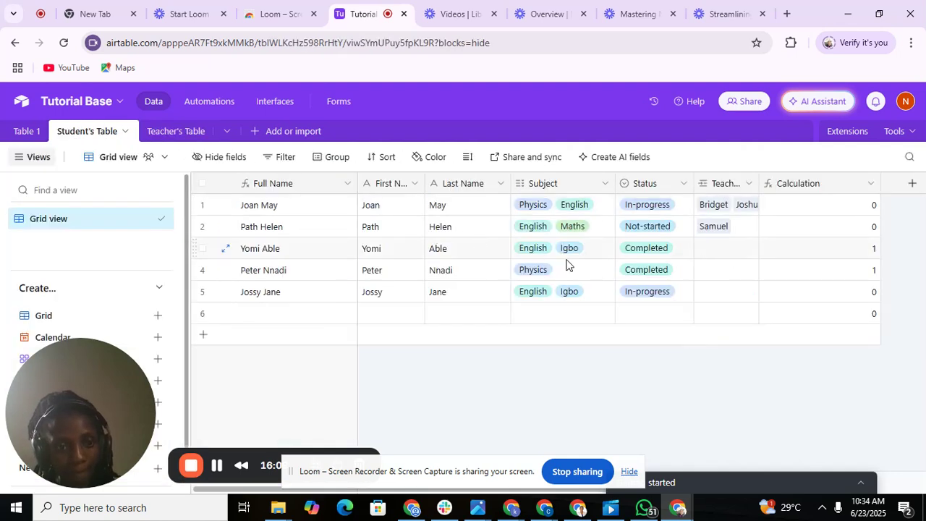
Set the Status of students in rows 2 and 1 to Completed, then return to Teacher's Table.
click(661, 231)
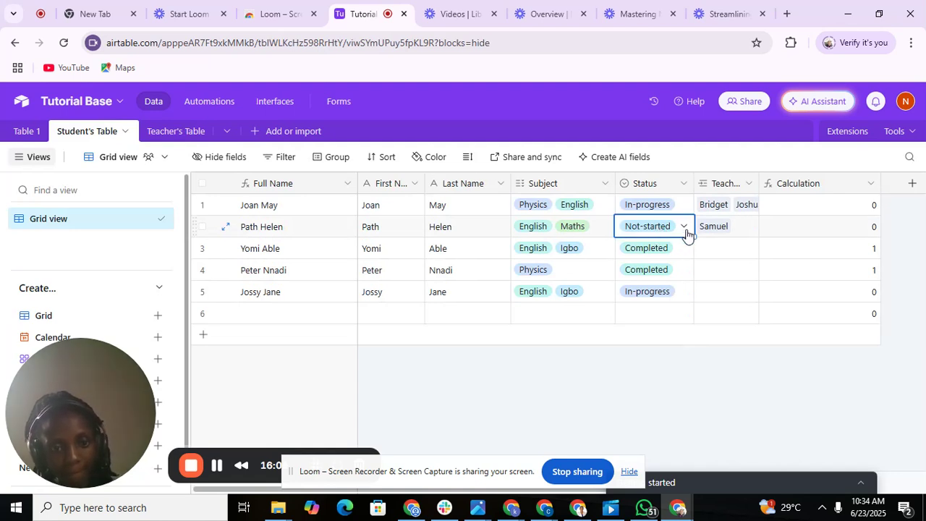
click(684, 230)
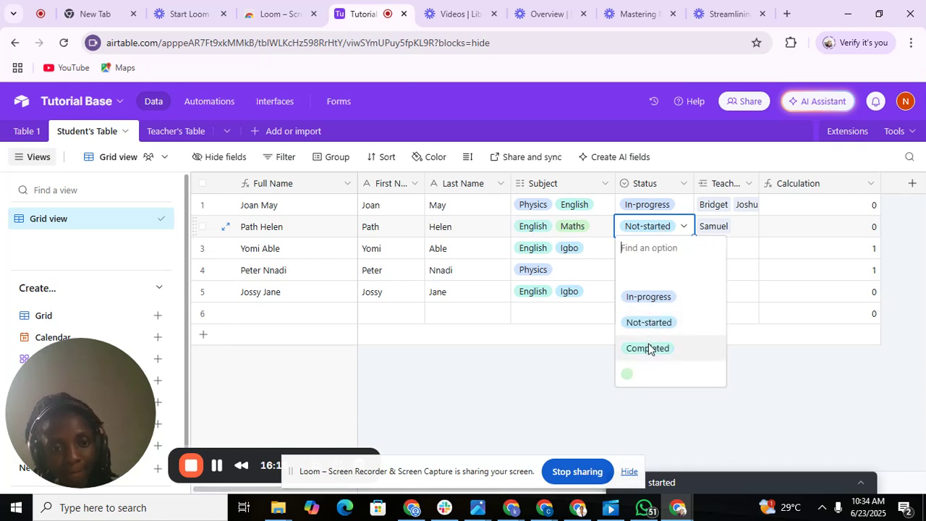
click(649, 348)
click(647, 214)
click(646, 213)
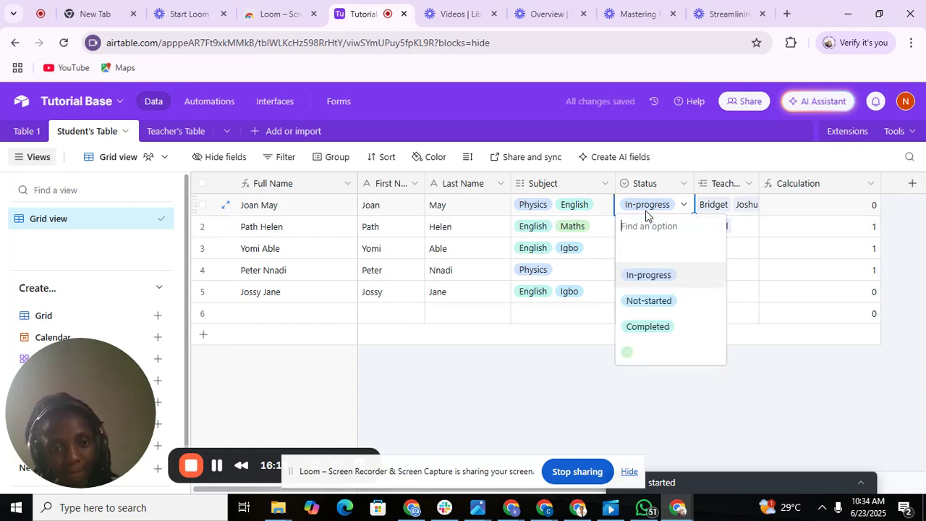
click(648, 326)
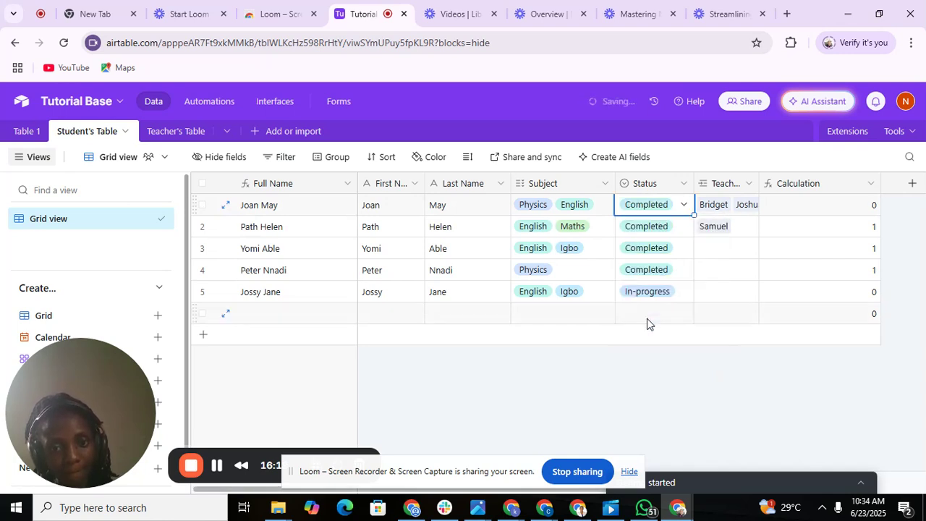
click(286, 136)
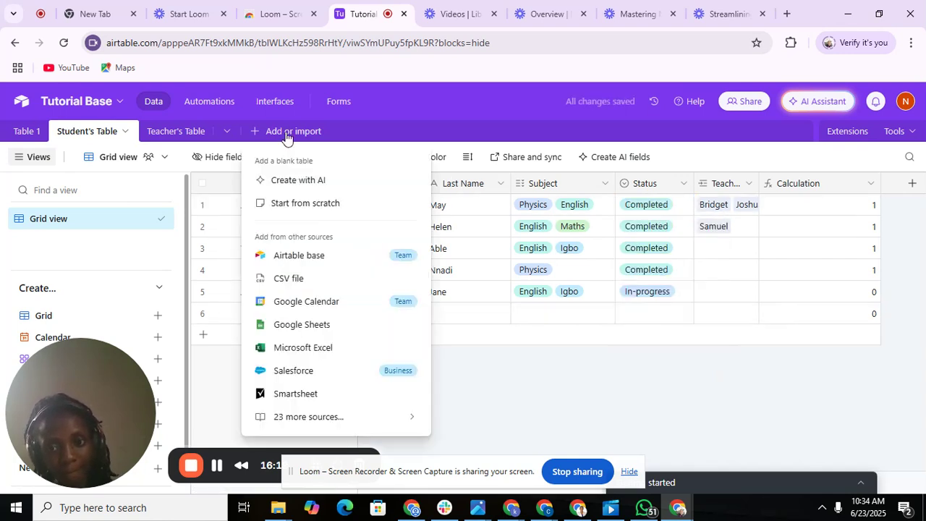
click(201, 133)
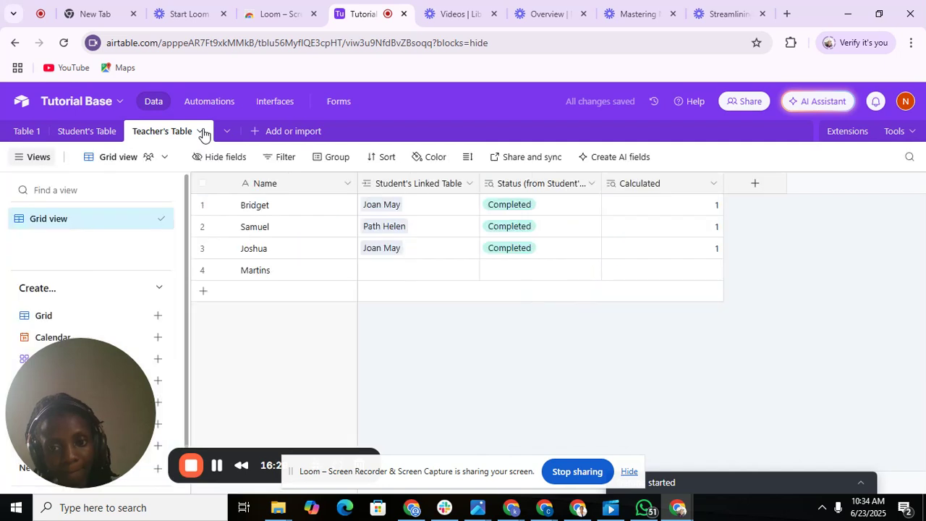
In Student's Table, change the third student's Status back to In-progress.
click(386, 273)
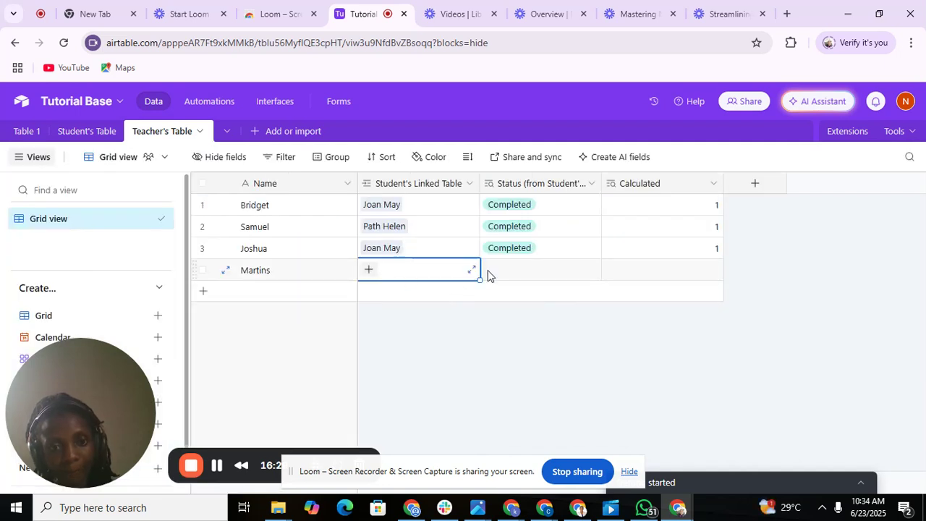
click(65, 133)
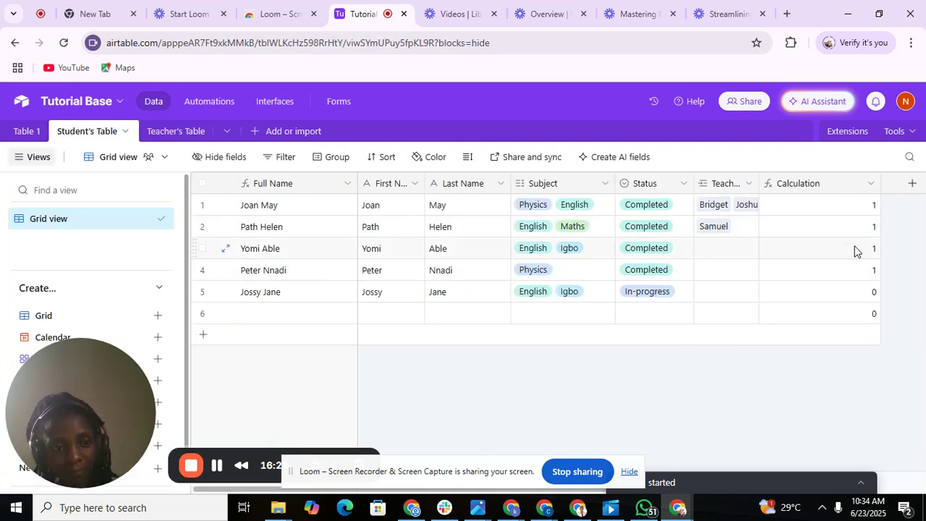
click(674, 252)
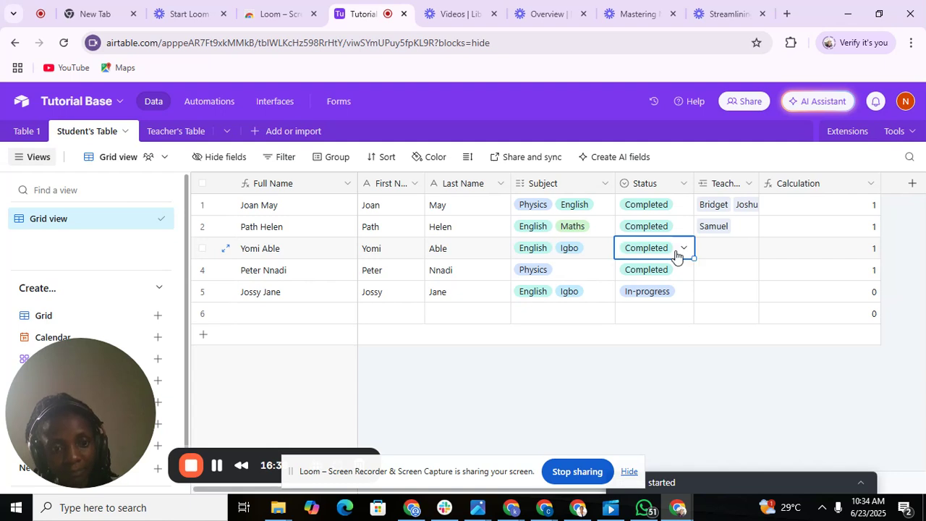
click(679, 253)
click(648, 318)
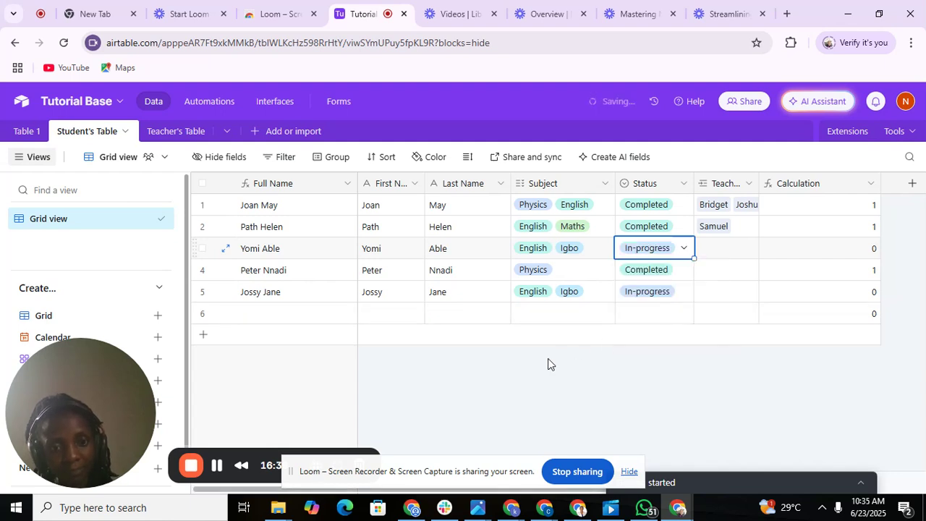
Return to Teacher's Table, dismiss the rename dialog, and start a new field.
double_click(206, 133)
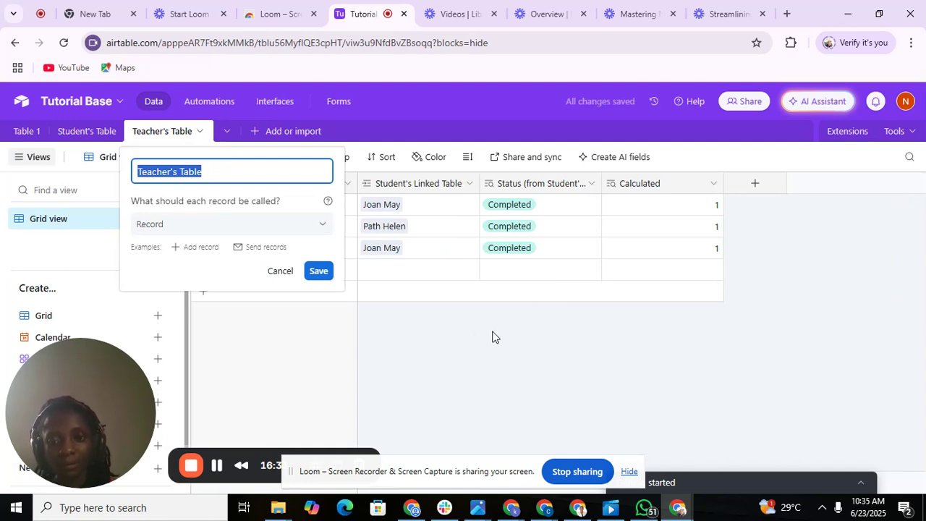
click(272, 274)
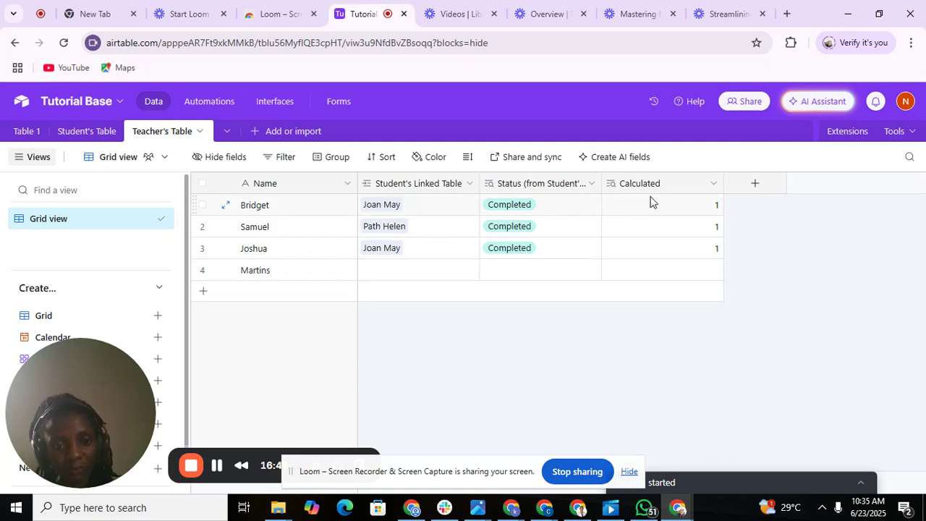
click(755, 188)
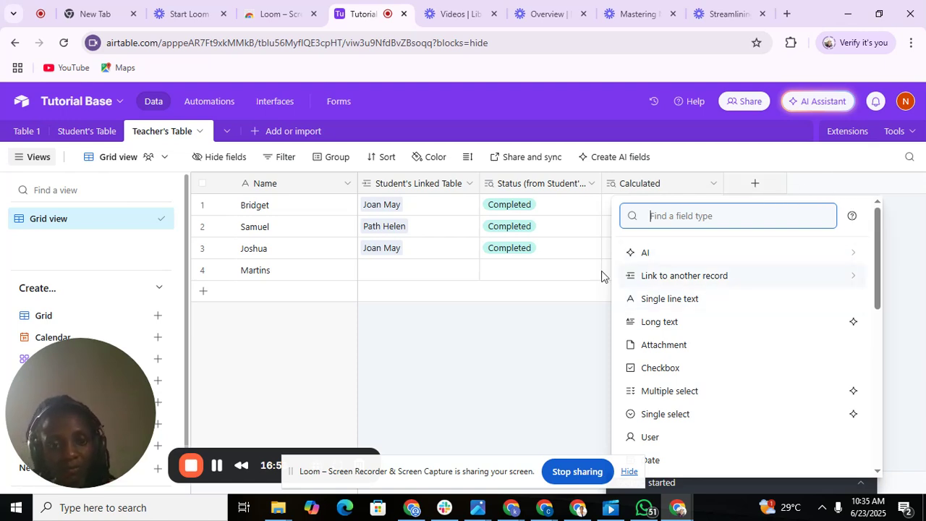
Create a Number-type field titled 'Number of Subjects' in Teacher's Table.
click(568, 332)
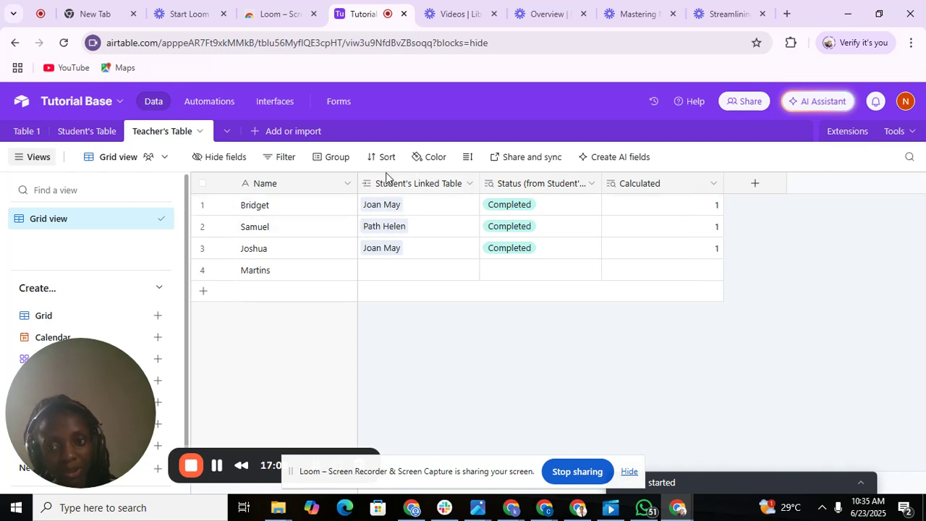
click(755, 185)
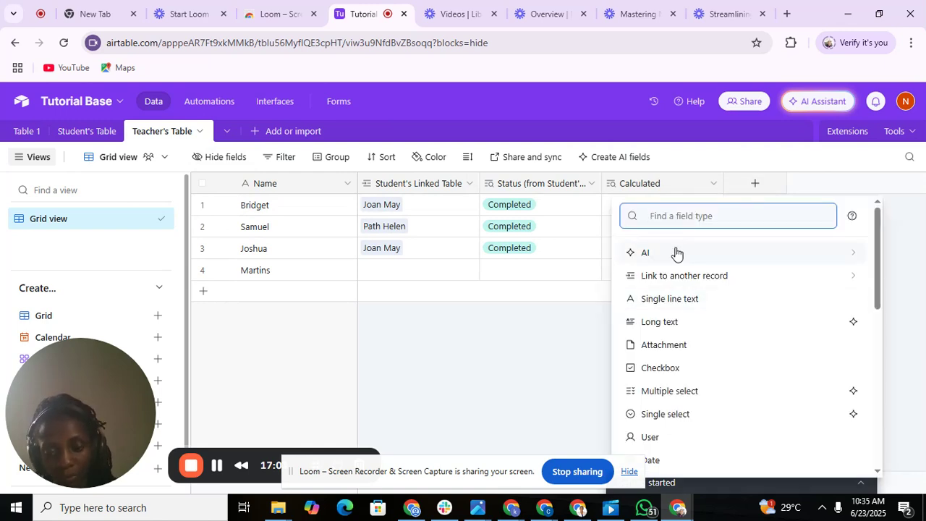
text(N)
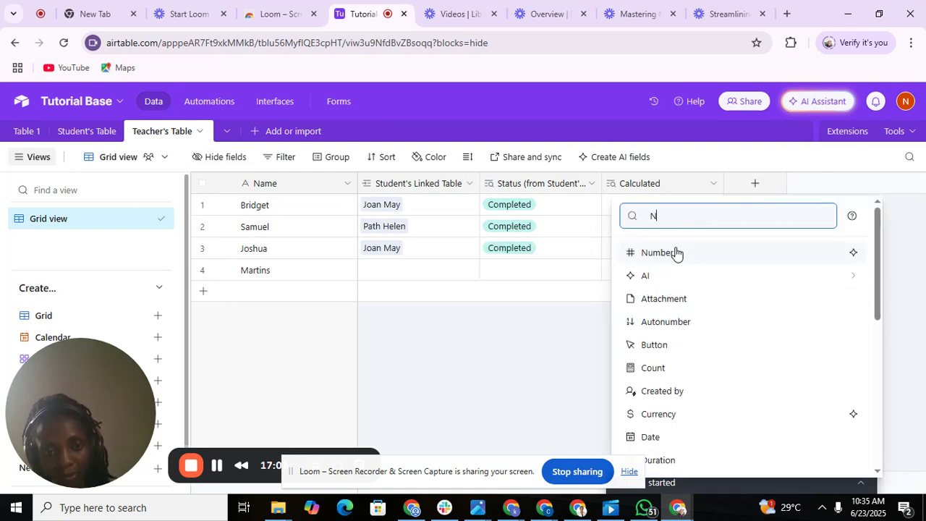
click(675, 251)
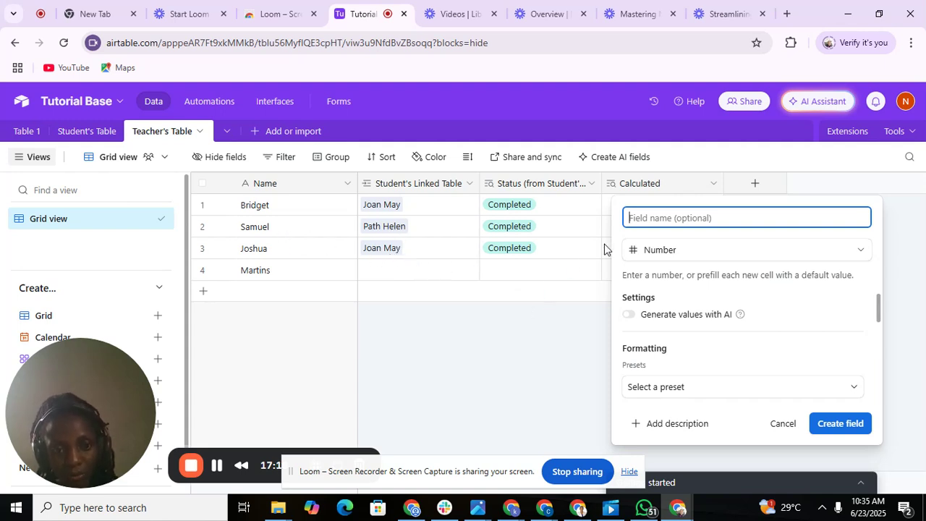
text(Number of)
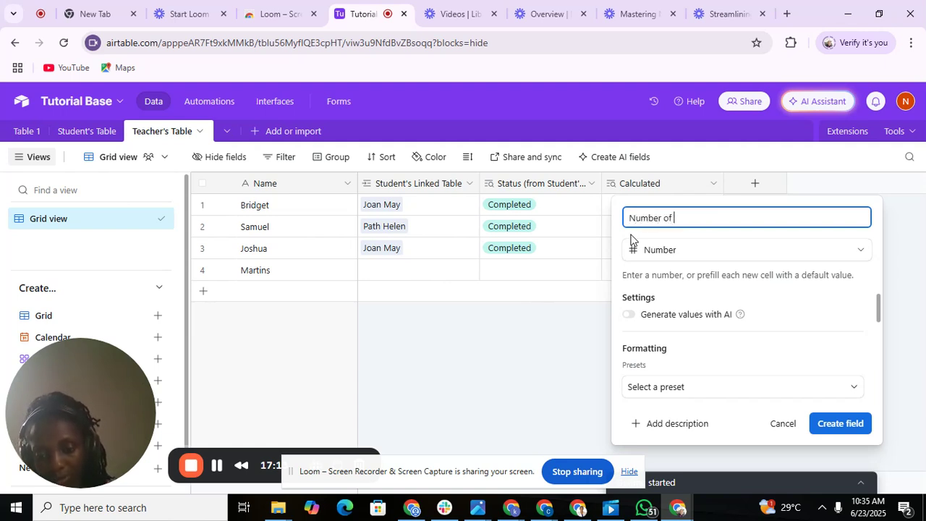
text( Subjects)
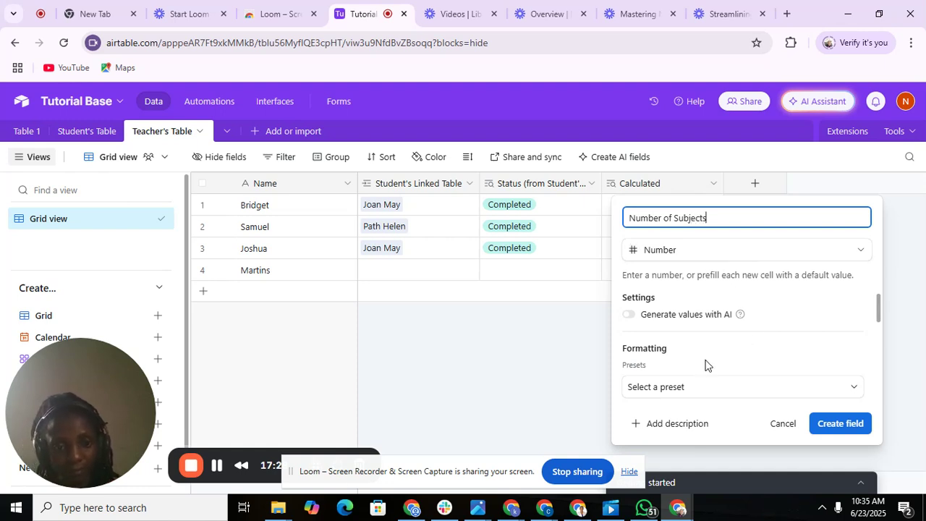
click(851, 426)
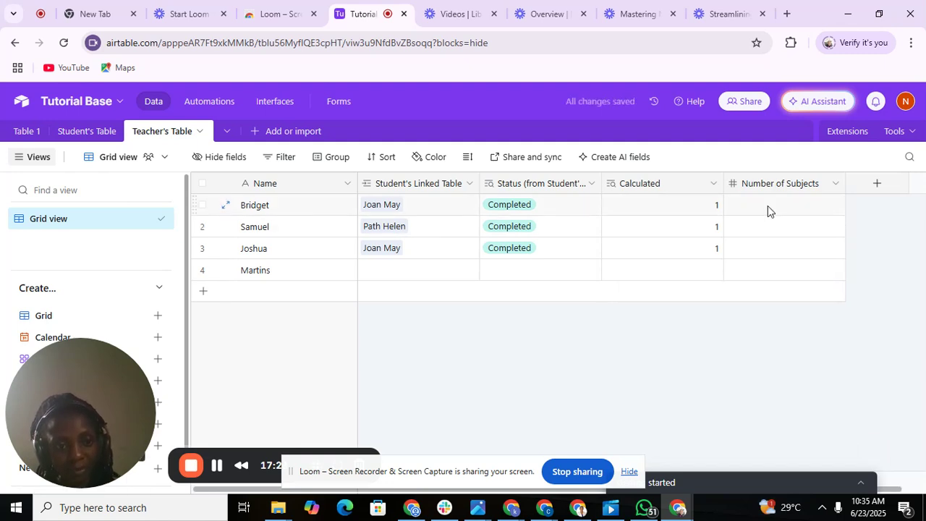
Enter 2 as the Number of Subjects for each of the first three teachers.
double_click(769, 206)
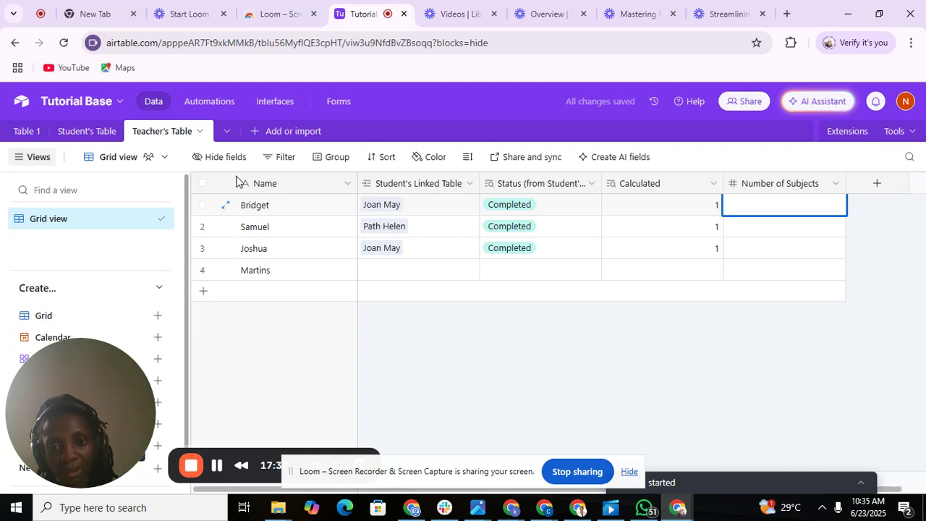
click(84, 137)
click(84, 136)
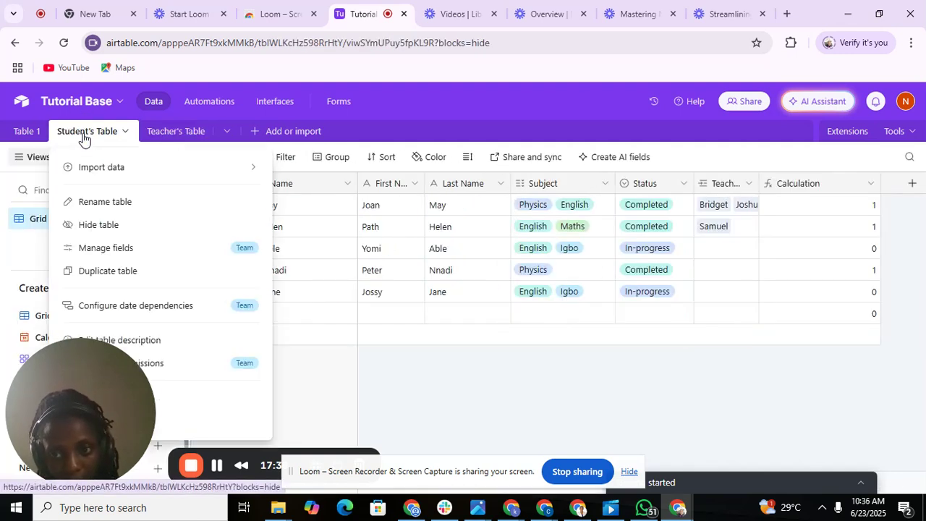
click(340, 362)
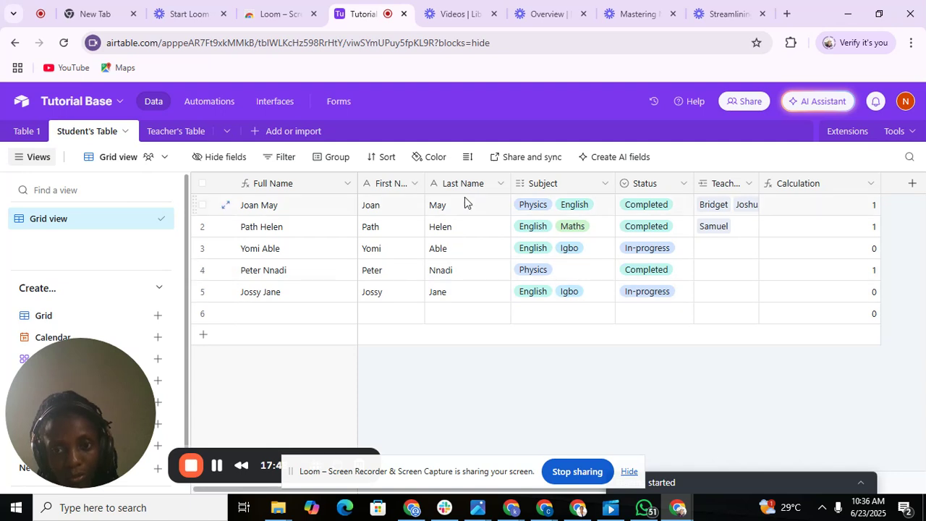
click(206, 132)
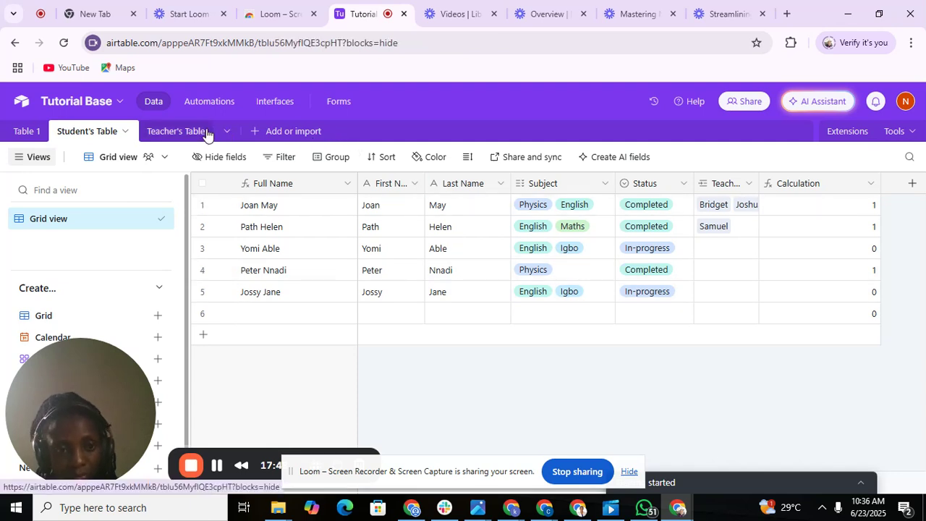
double_click(767, 201)
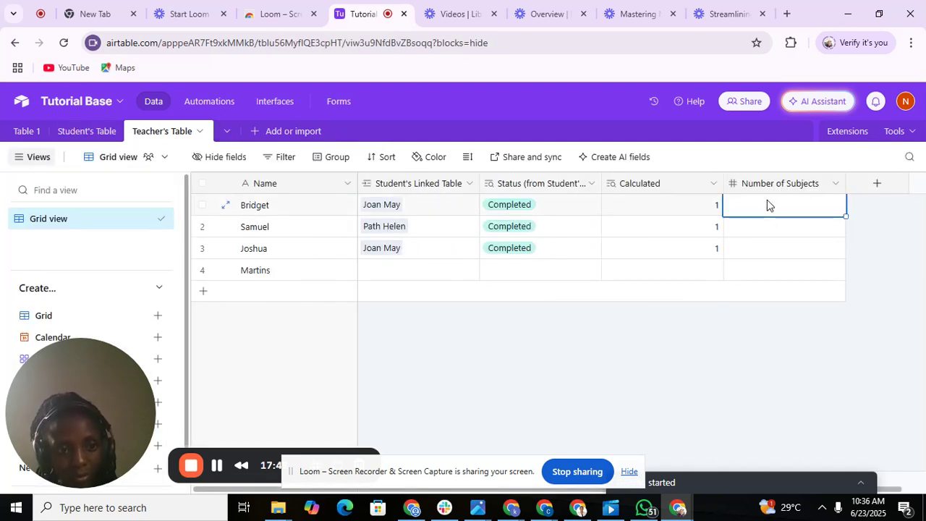
key(Return)
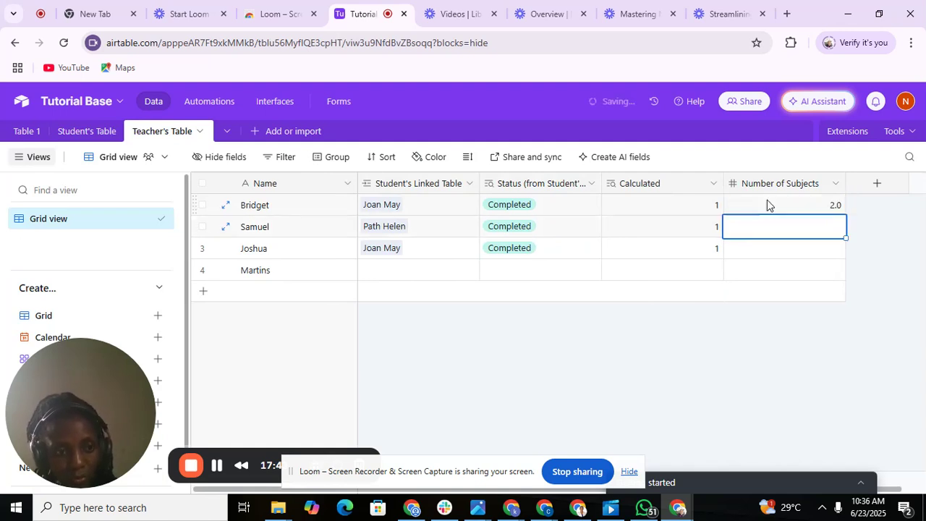
text(2)
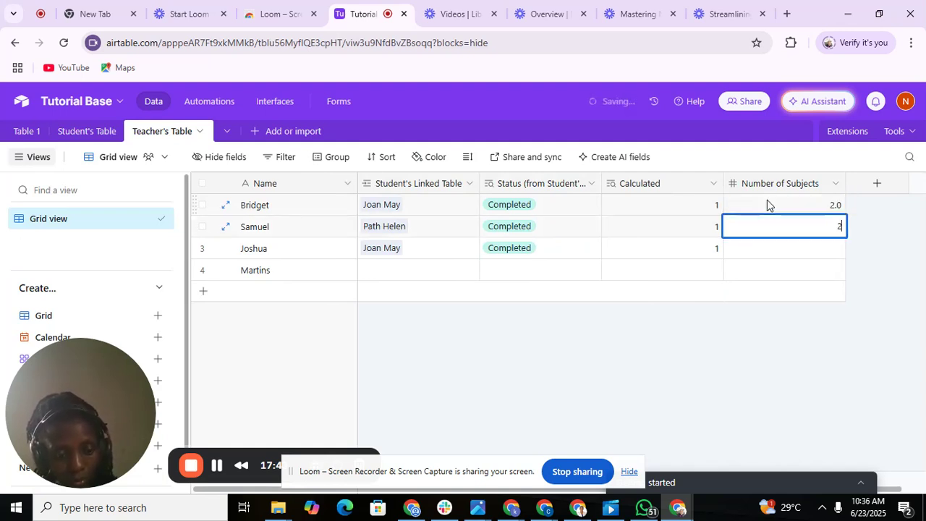
key(Return)
text(2)
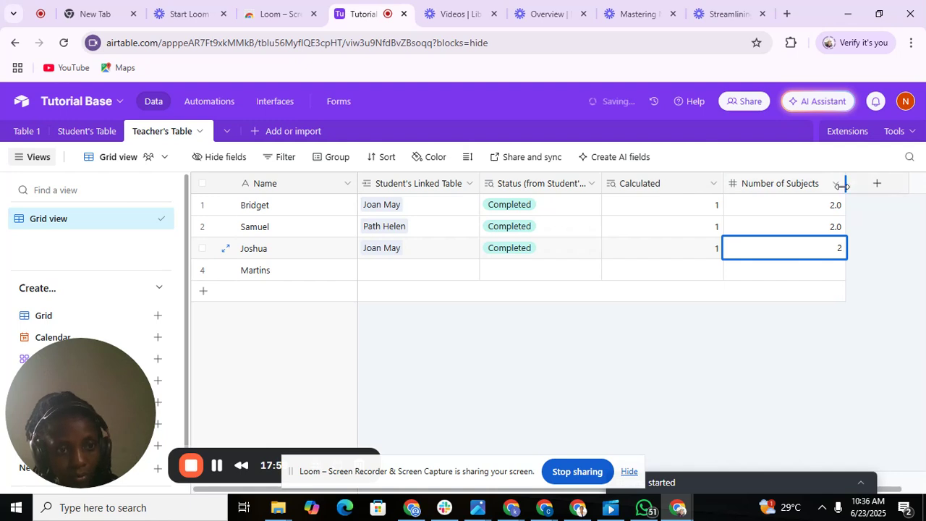
key(Escape)
Apply the 3456 whole-number format to Number of Subjects so values show 2 instead of 2.0.
click(835, 186)
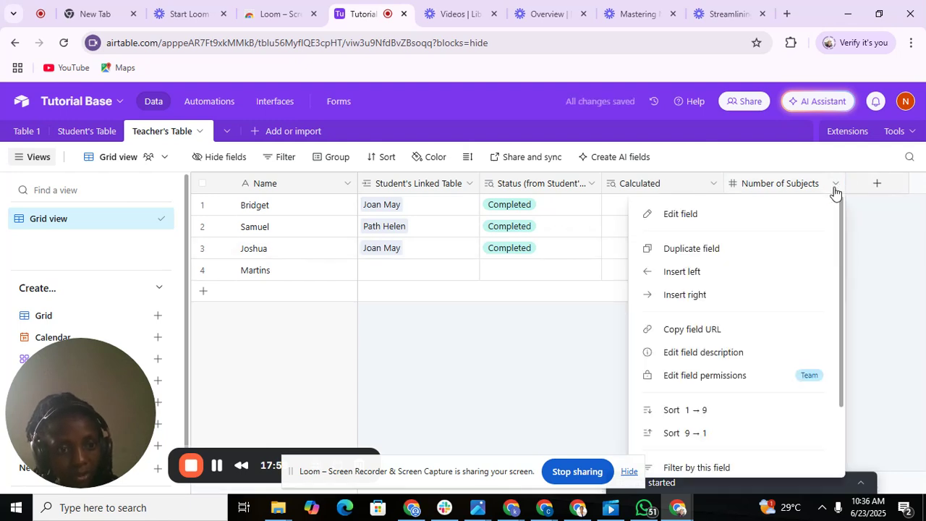
double_click(771, 183)
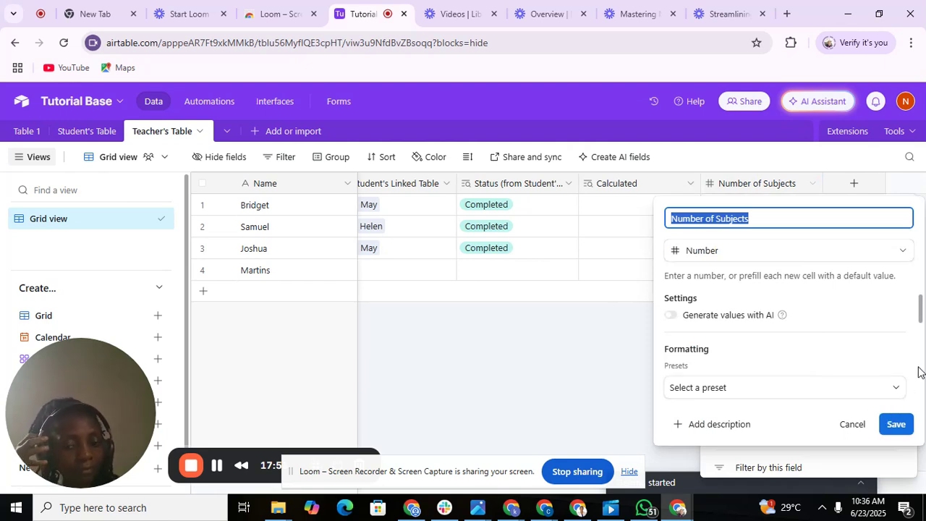
click(872, 395)
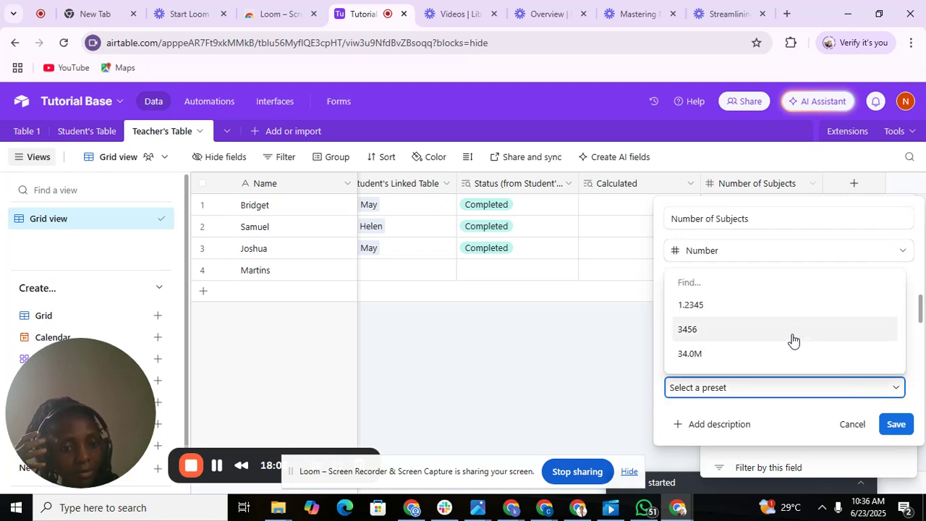
click(793, 340)
click(890, 426)
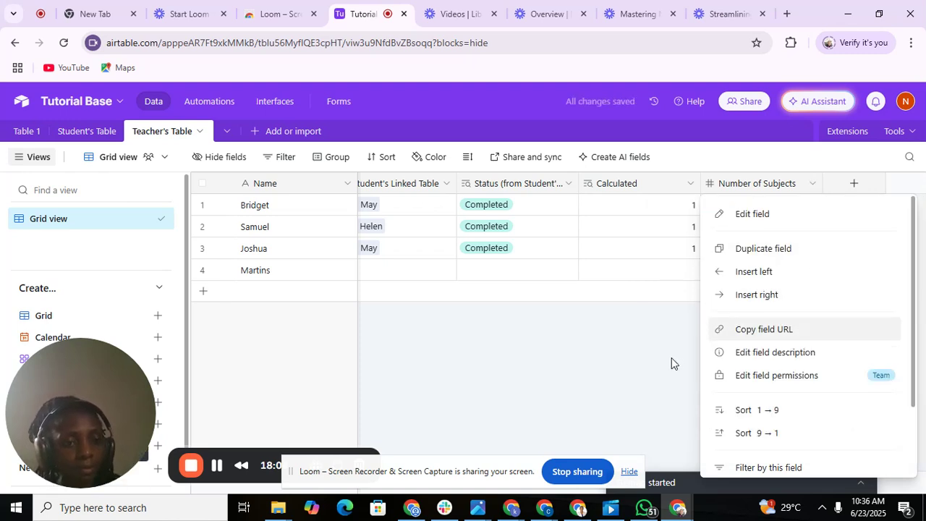
click(671, 357)
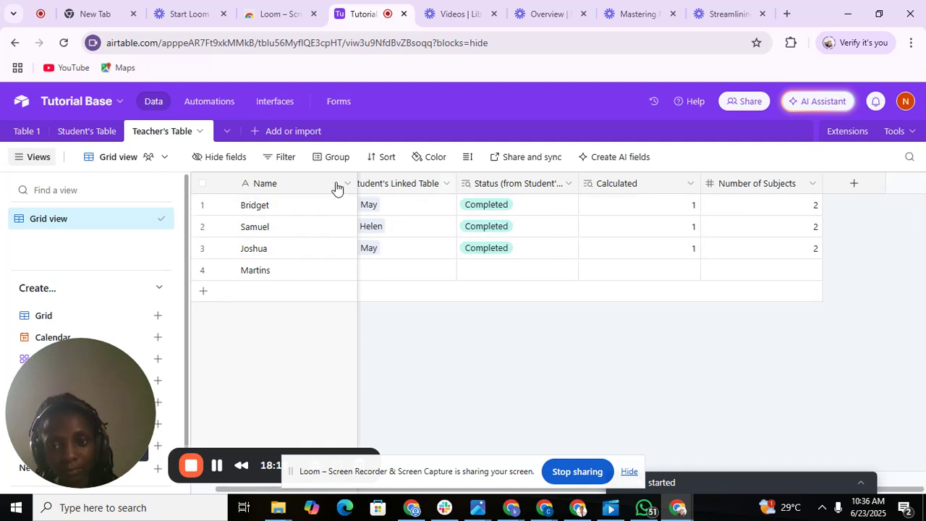
Change the second student's Status to In-progress in Student's Table, then return to Teacher's Table.
click(107, 132)
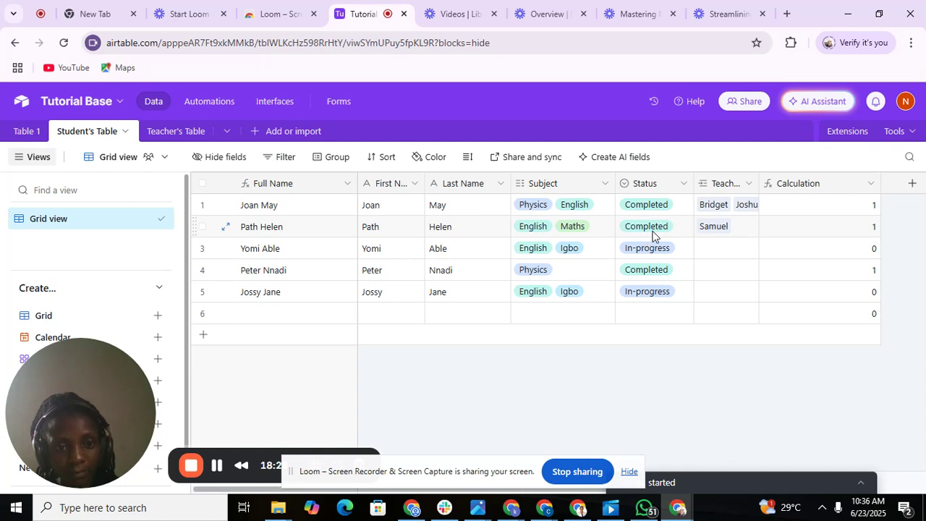
click(654, 236)
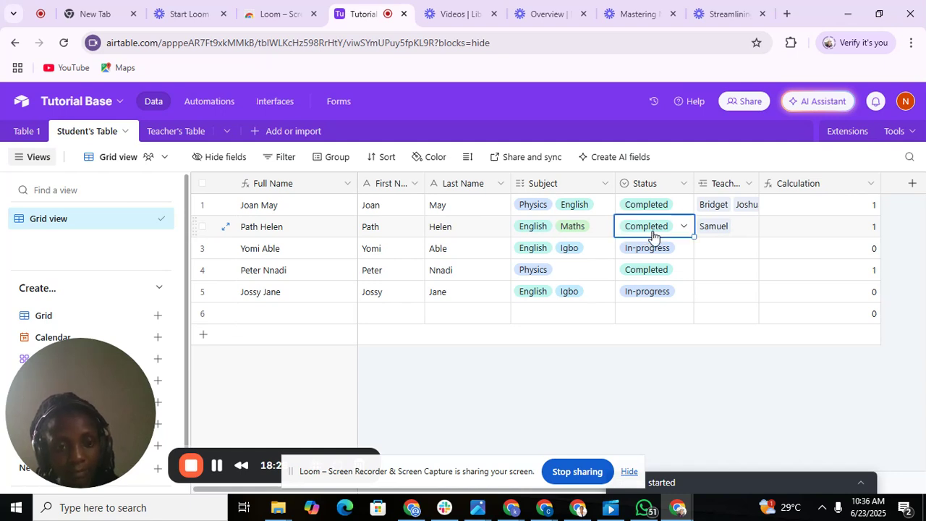
click(653, 236)
click(659, 297)
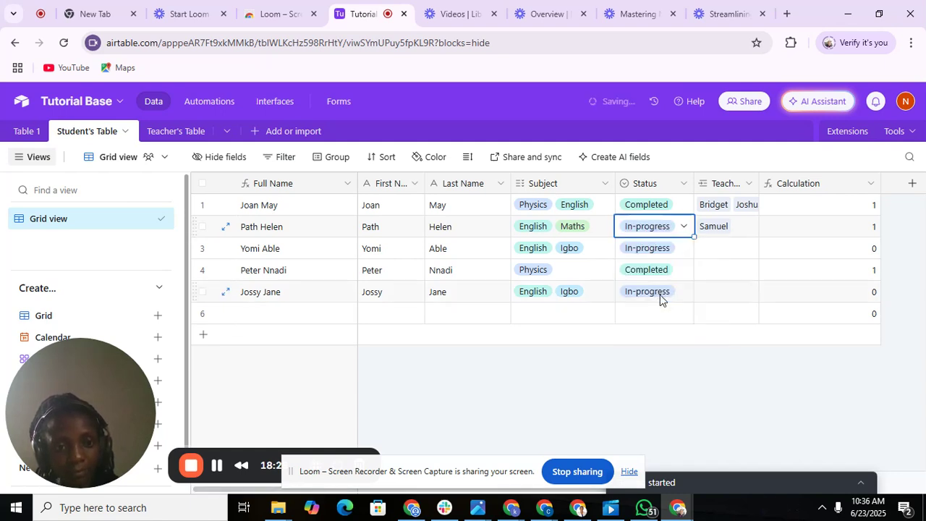
click(203, 135)
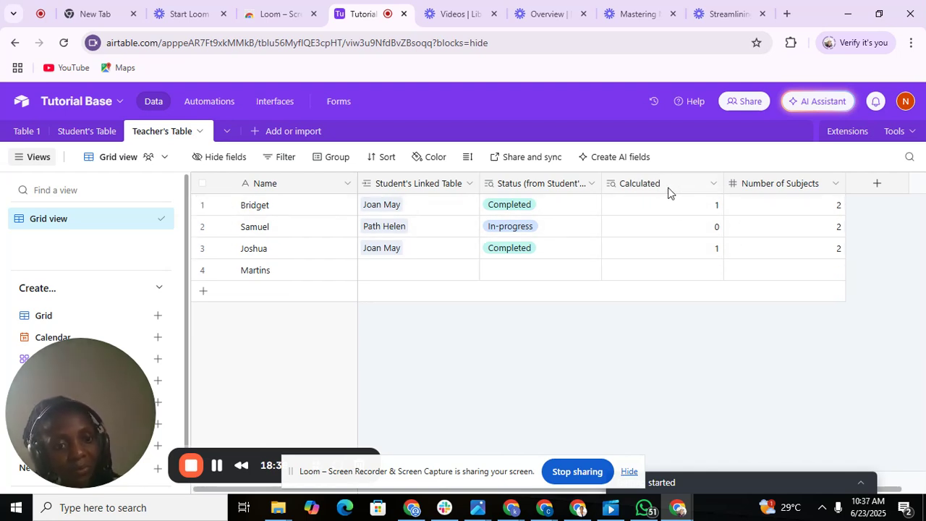
Add a new Formula field and start naming it 'Percentage progress'.
click(873, 187)
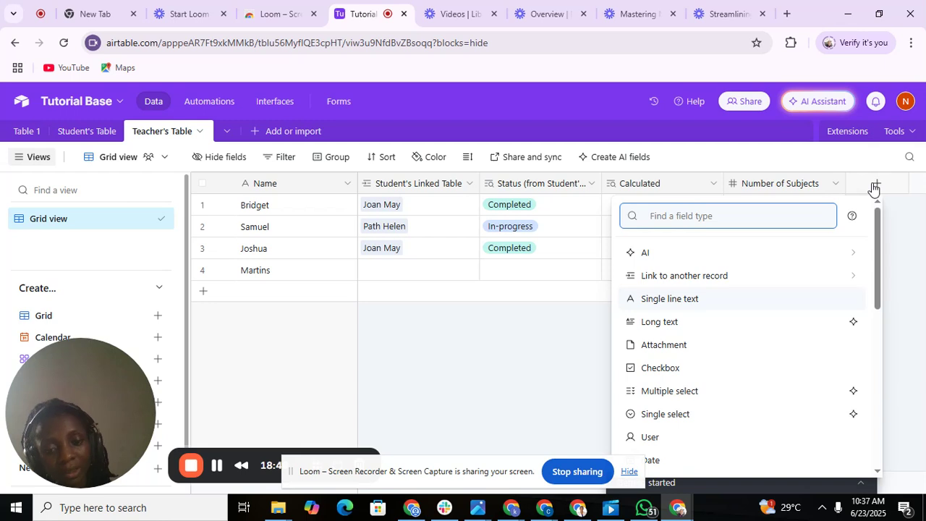
text(Percent)
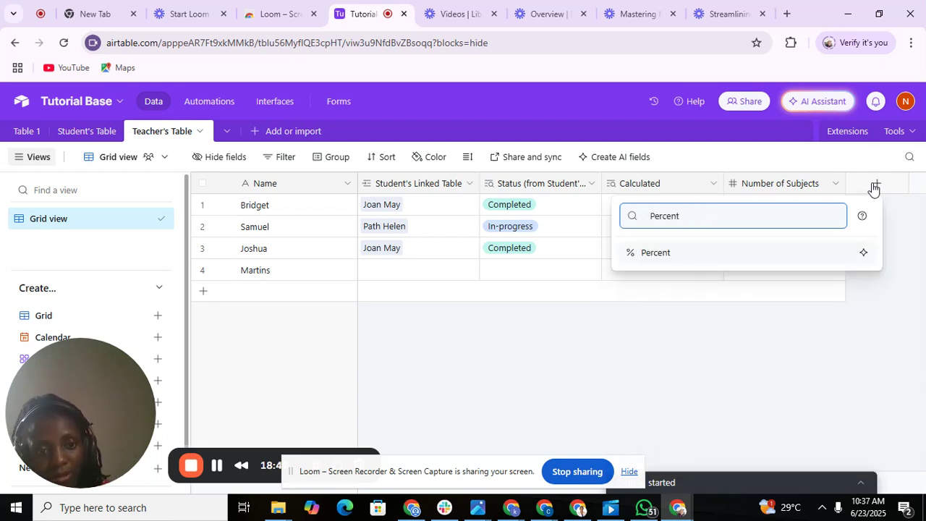
text(a)
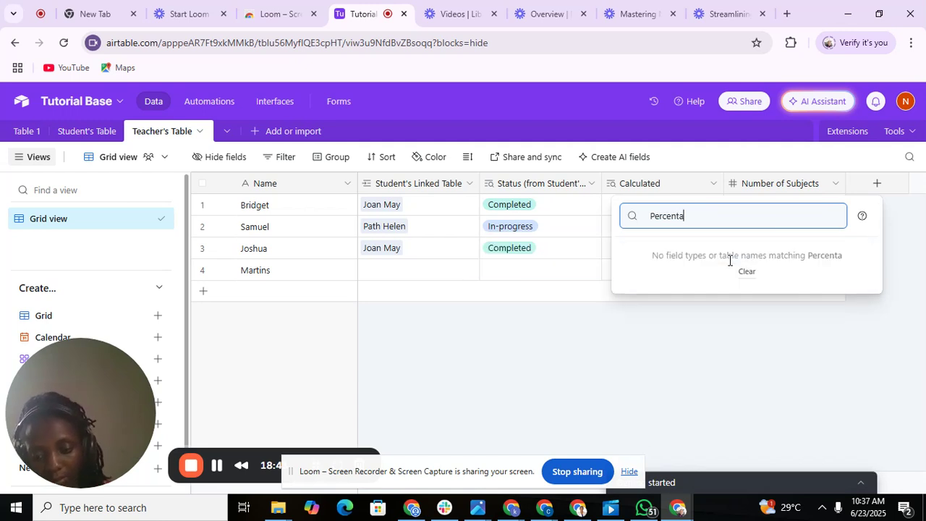
text(ge)
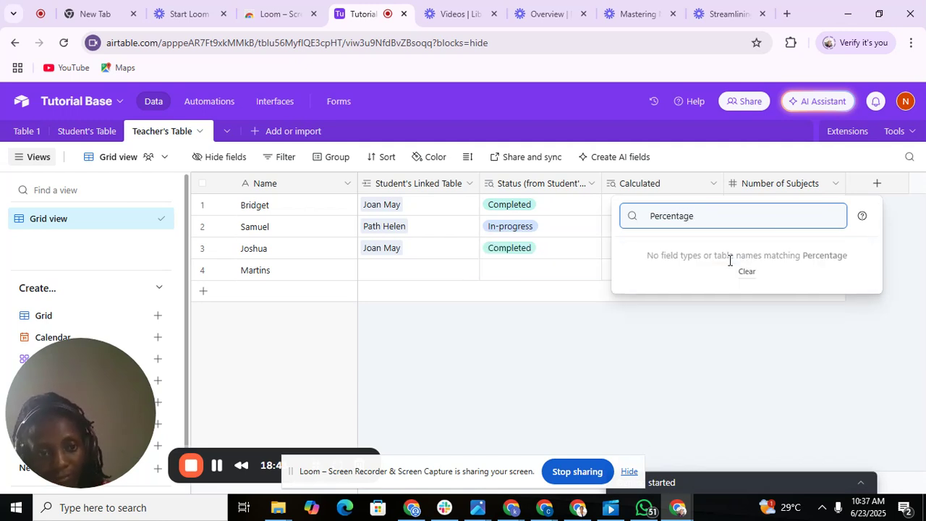
key(BackSpace)
key(BackSpace)
key(BackSpace)
key(BackSpace)
key(BackSpace)
key(BackSpace)
key(BackSpace)
key(BackSpace)
key(BackSpace)
key(BackSpace)
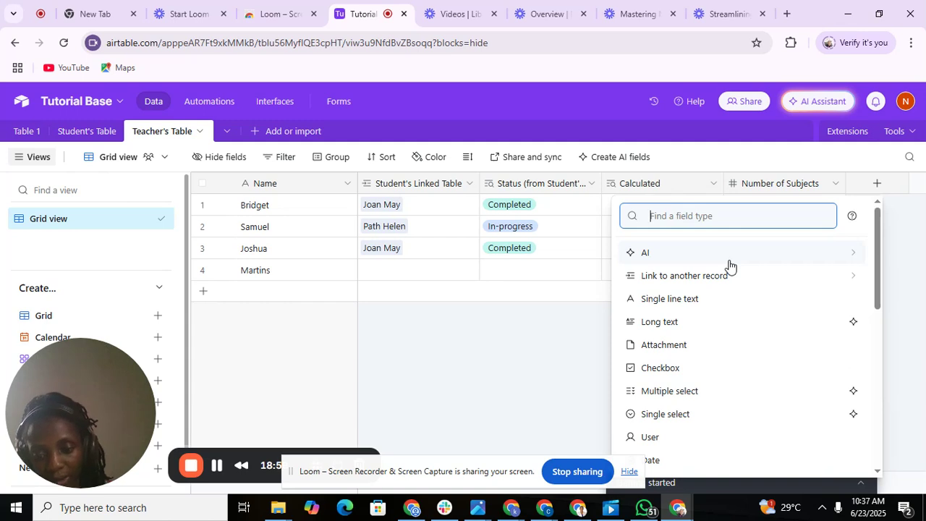
text(form)
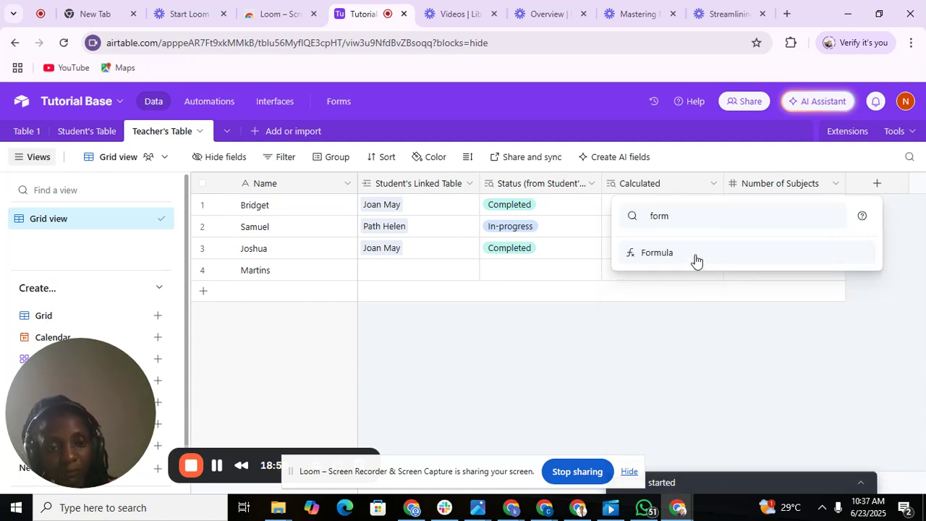
click(695, 256)
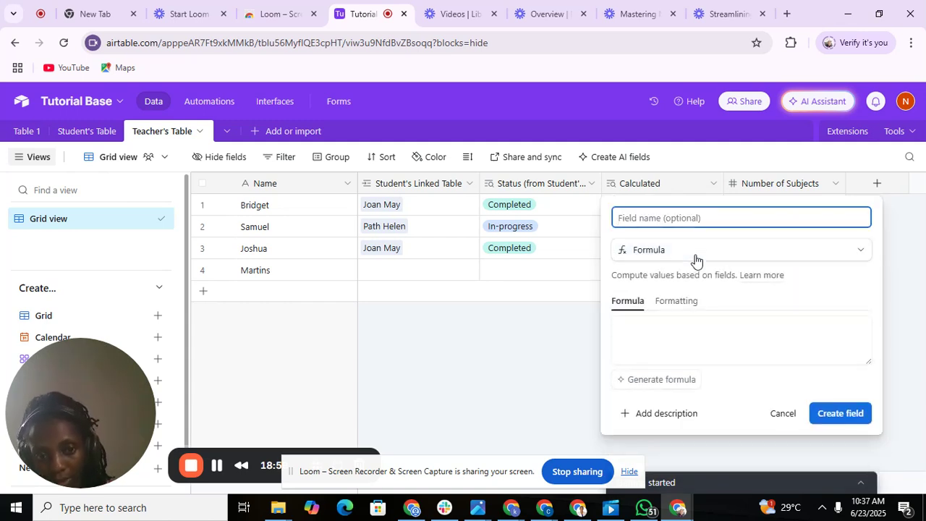
text(Percentage)
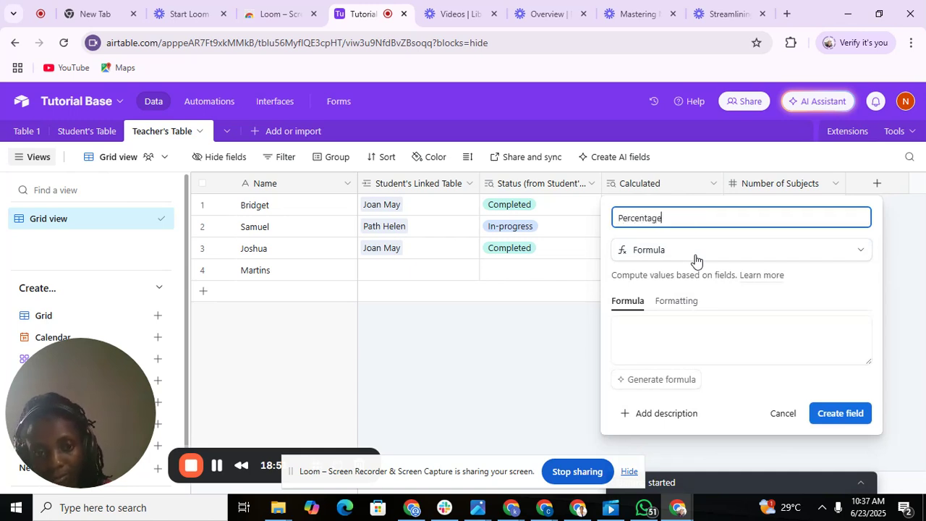
text( progress)
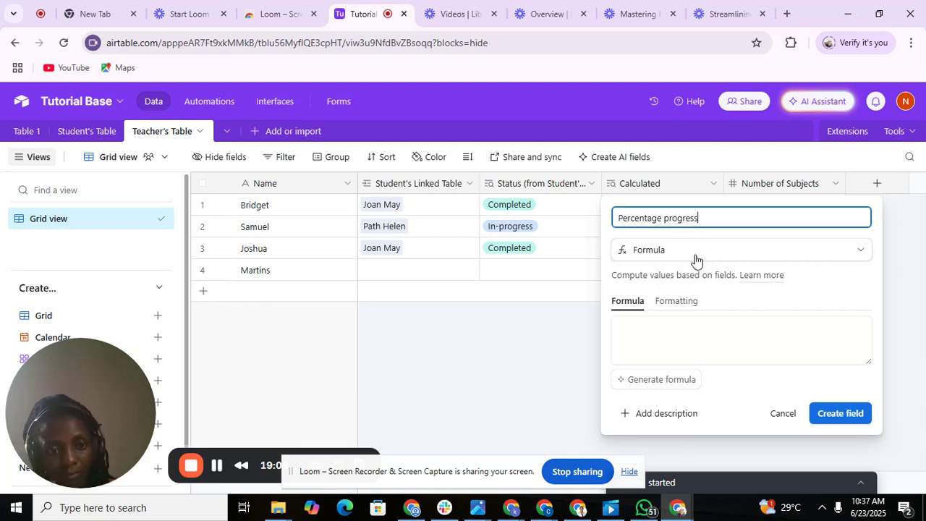
Enter the formula SUM(Calculated/{Number of Subjects}) and create the field.
click(651, 321)
text(S)
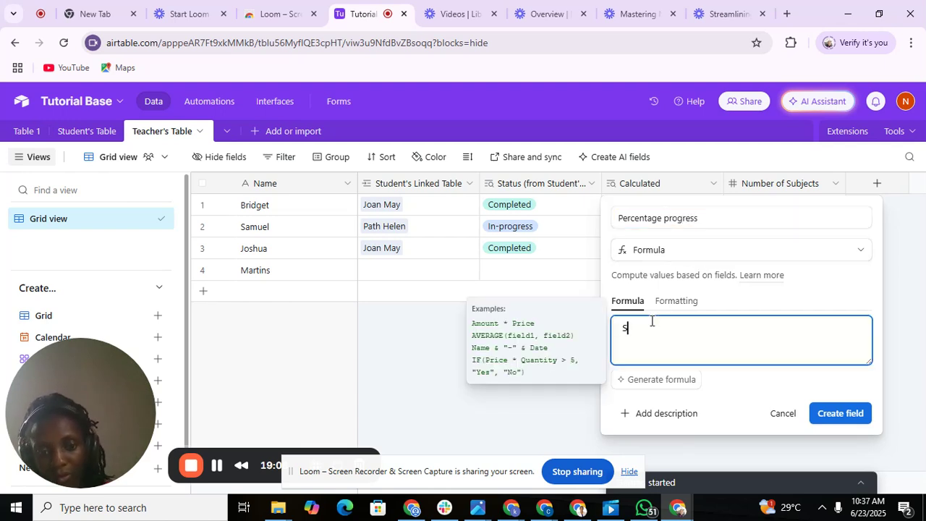
text(um)
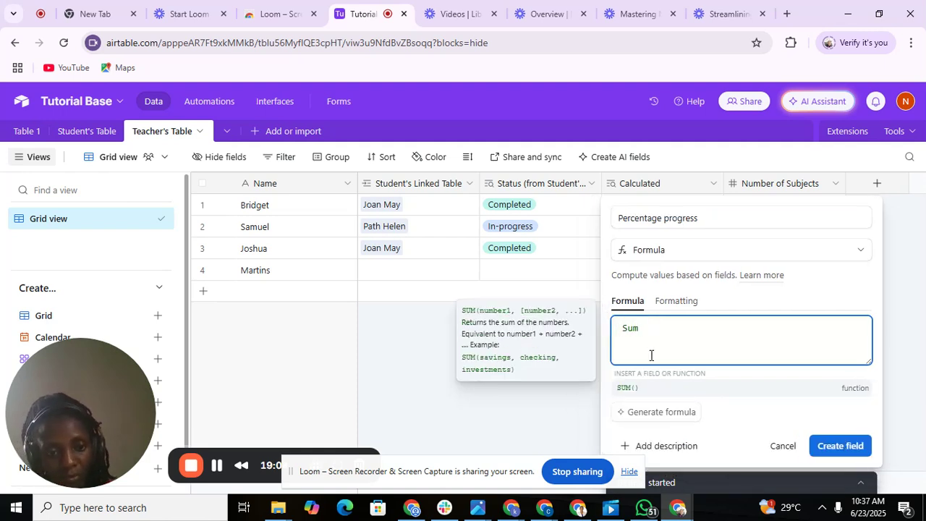
click(629, 390)
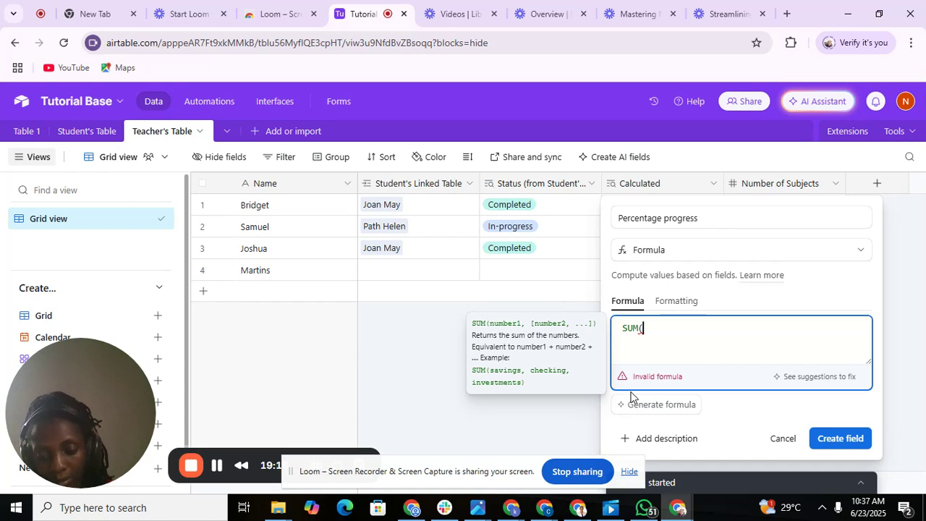
text(ca)
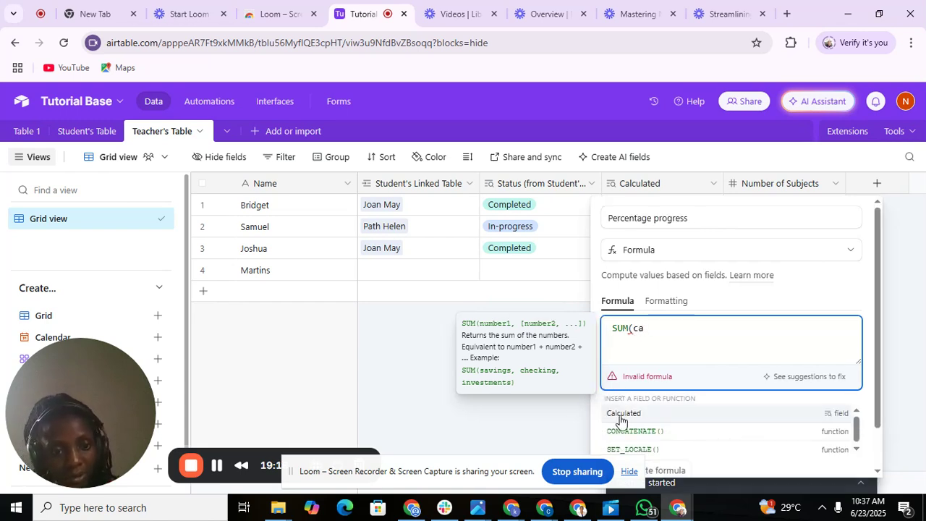
click(620, 415)
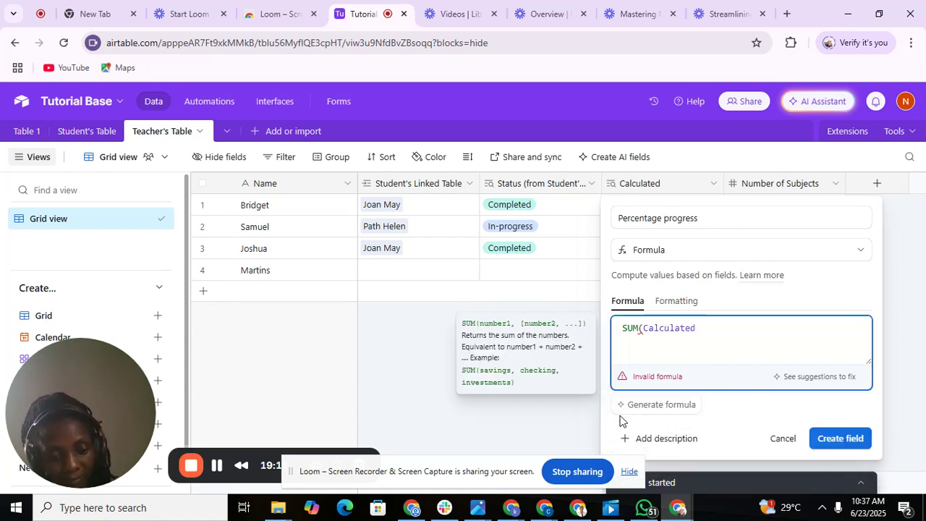
text(/)
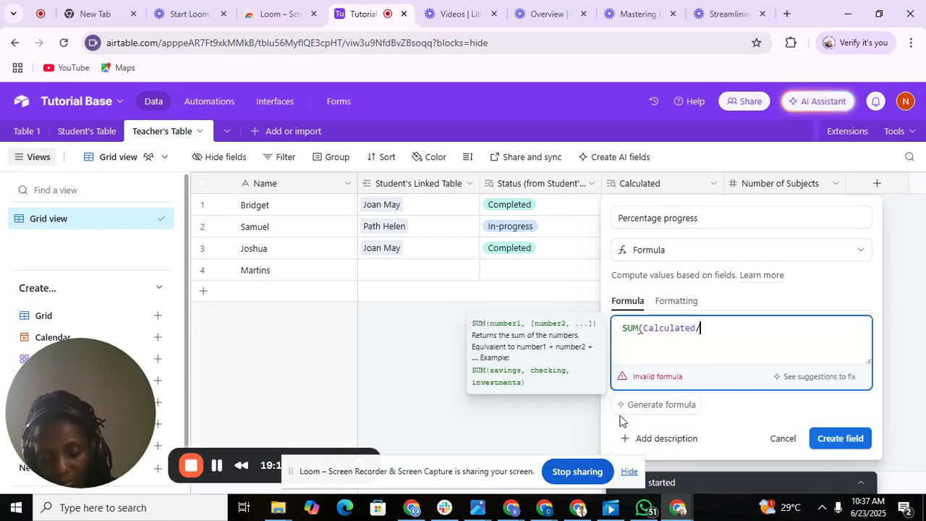
text(num)
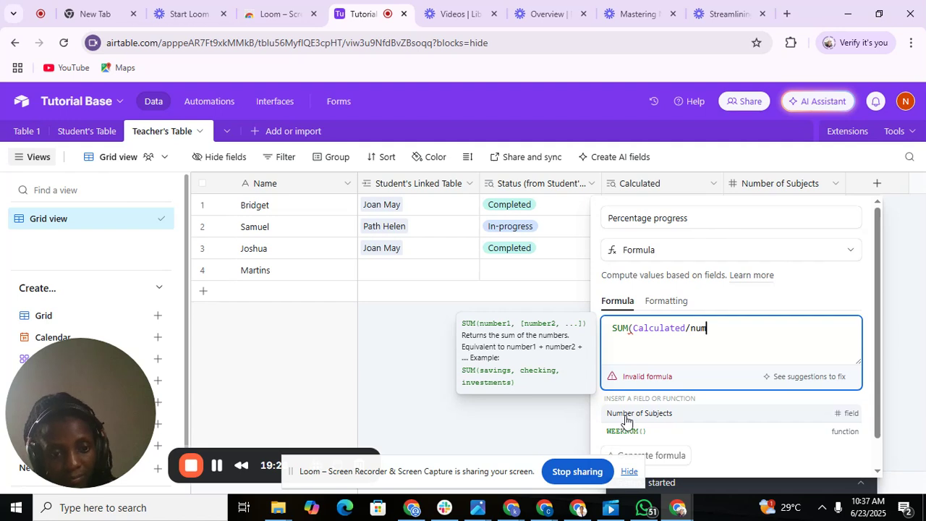
click(625, 417)
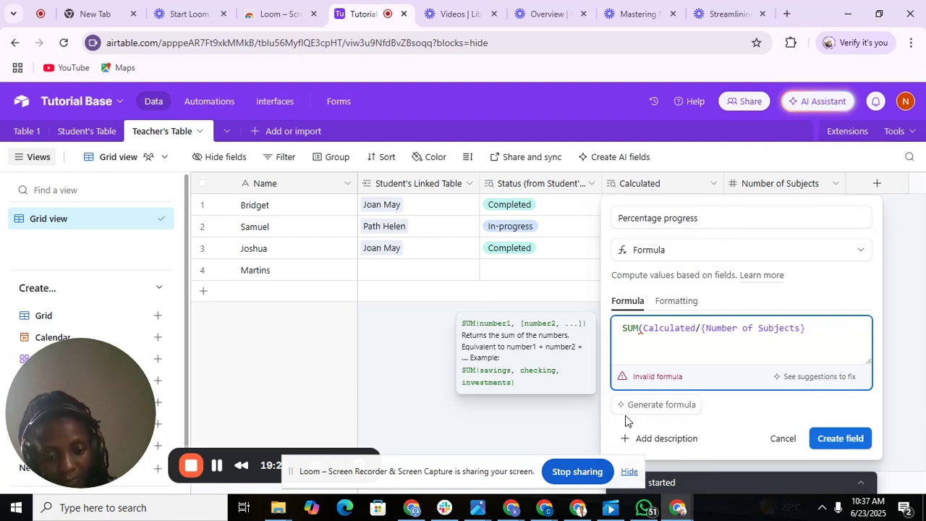
text())
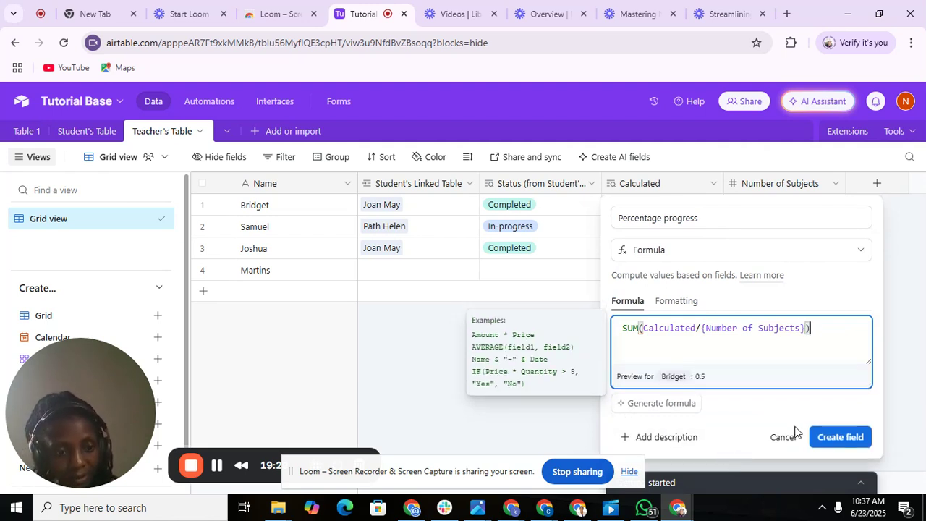
click(825, 437)
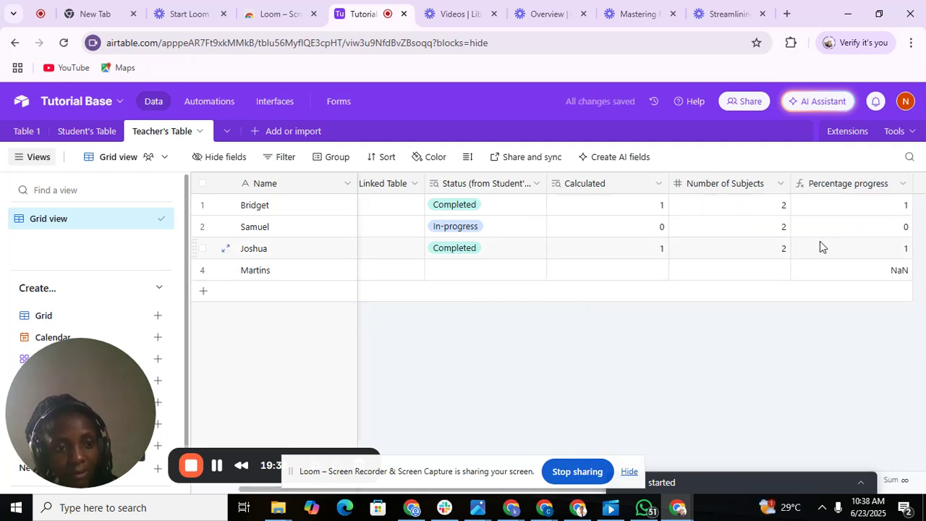
Reopen the Percentage progress field's editor and save its formula unchanged.
double_click(871, 192)
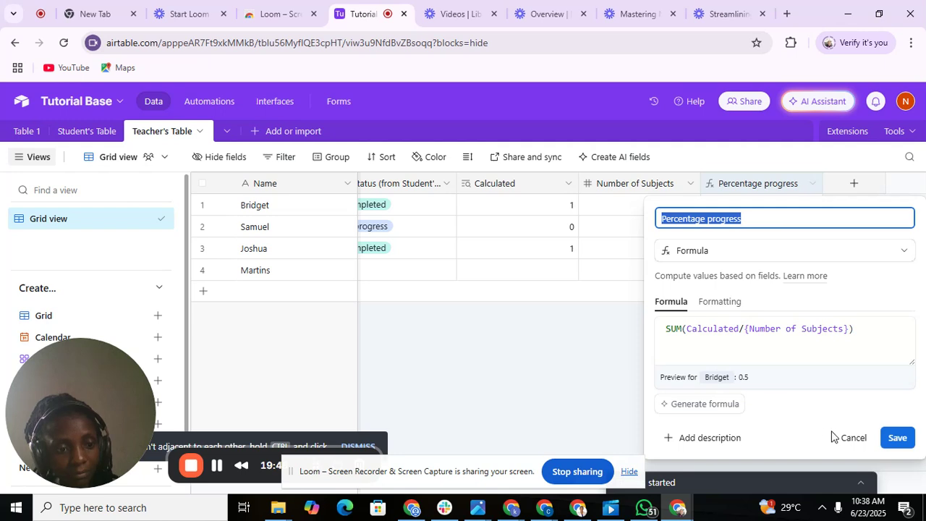
click(897, 436)
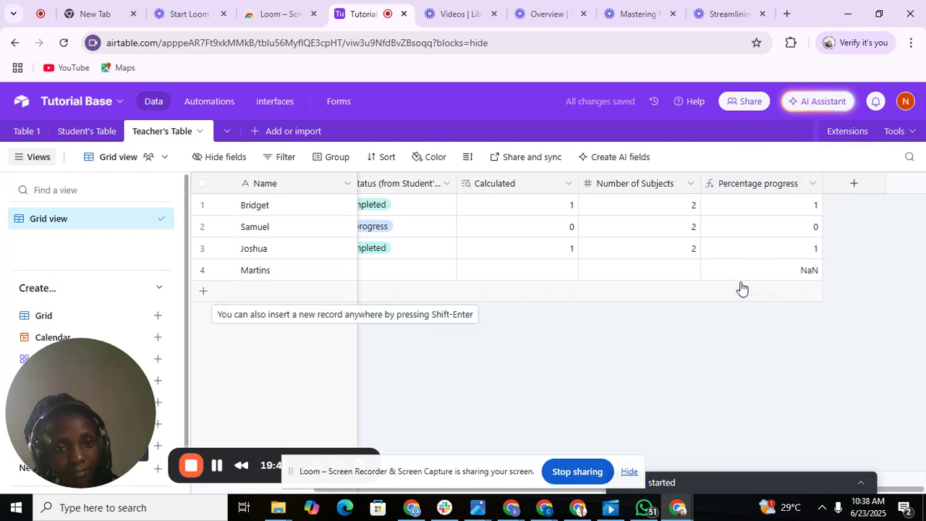
double_click(800, 185)
key(Escape)
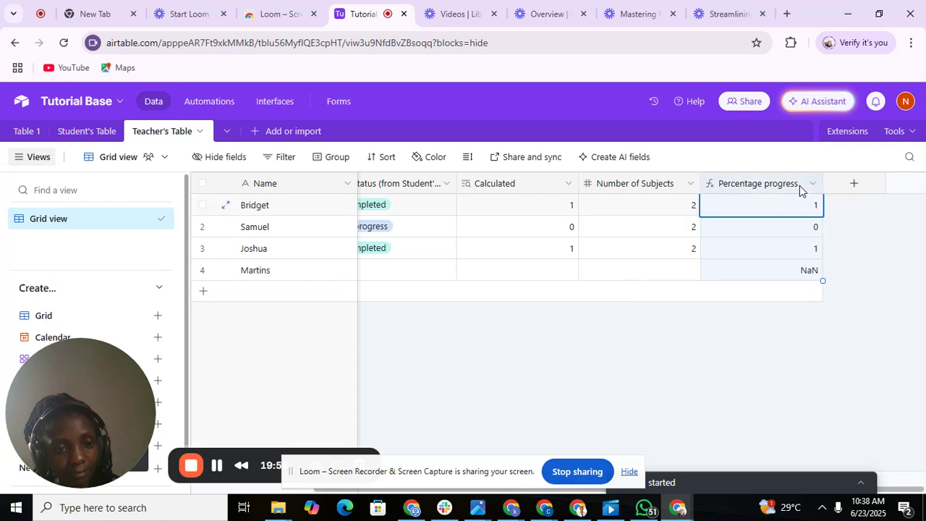
double_click(799, 186)
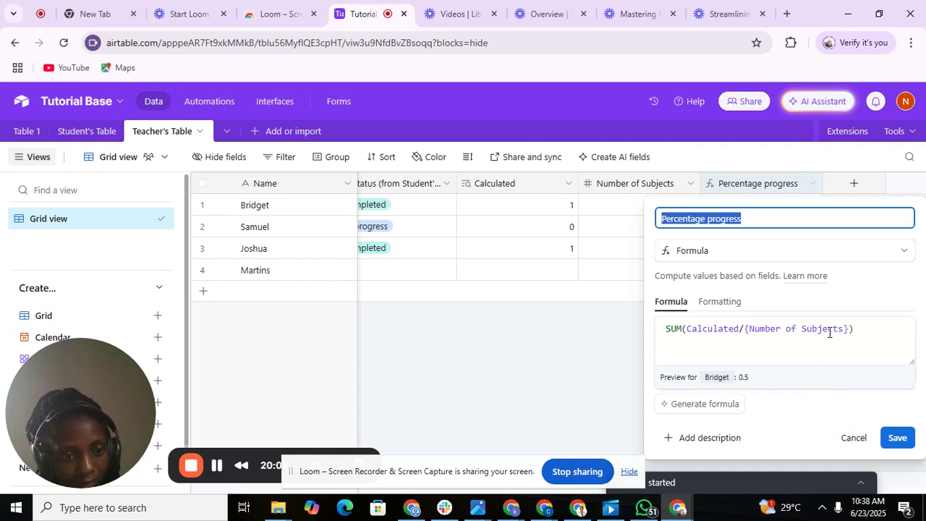
click(856, 336)
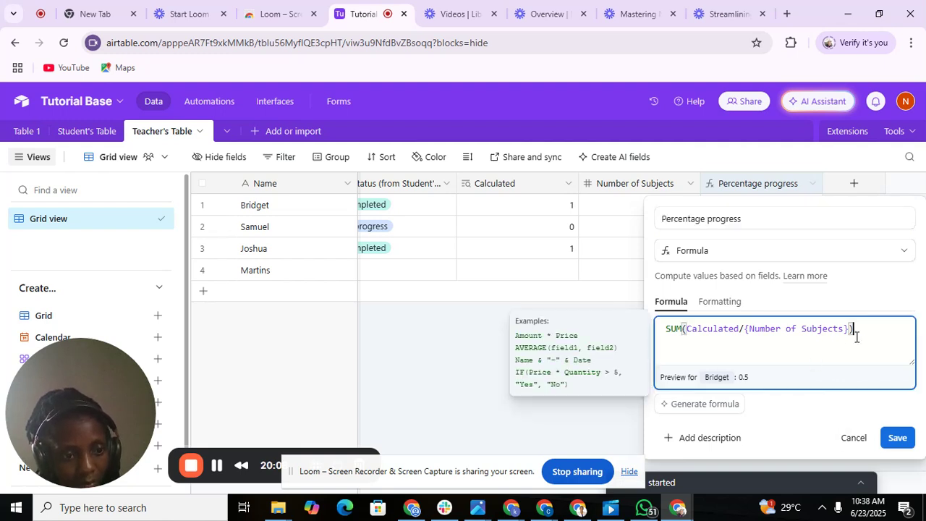
click(896, 437)
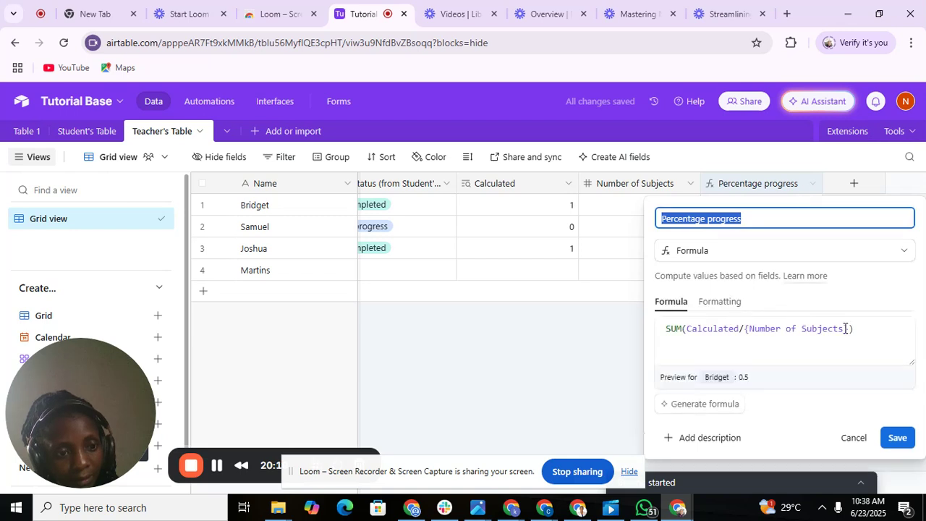
Format Percentage progress as Percent displayed as a progress bar, and save.
double_click(719, 302)
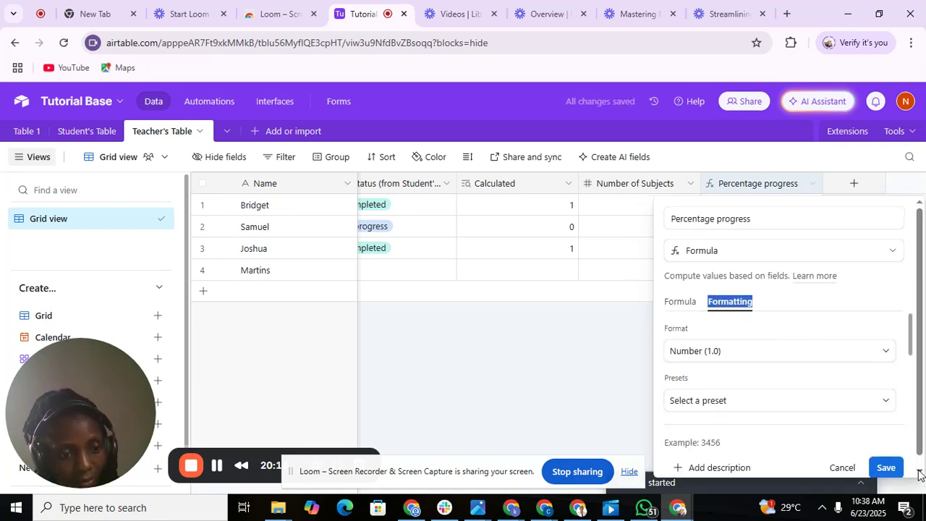
click(919, 470)
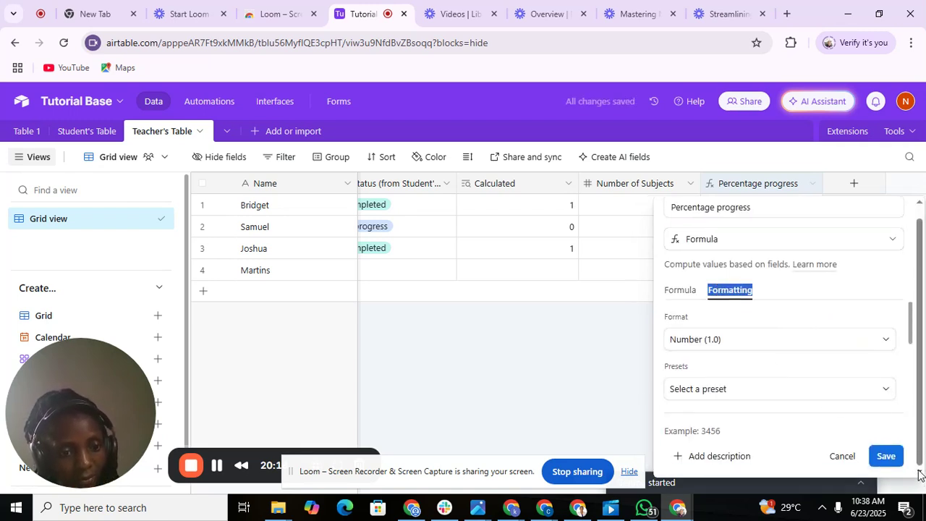
click(794, 346)
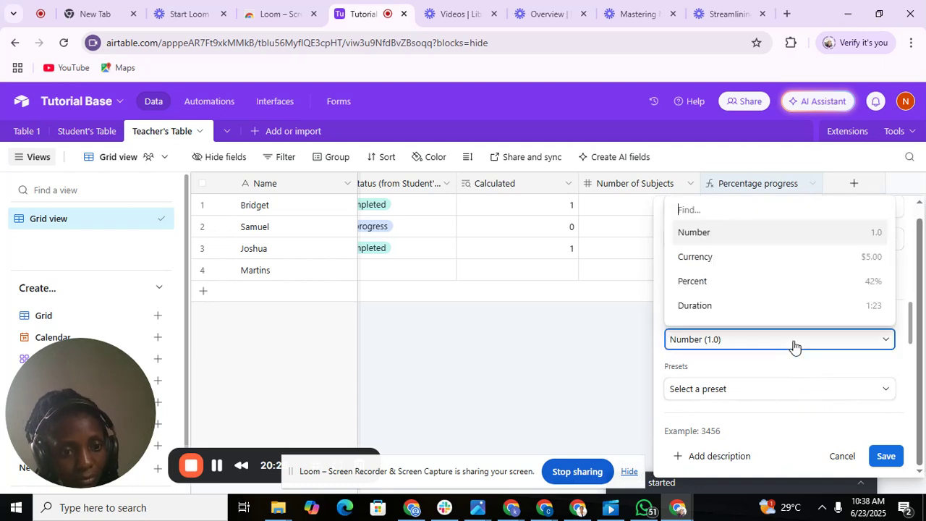
click(747, 282)
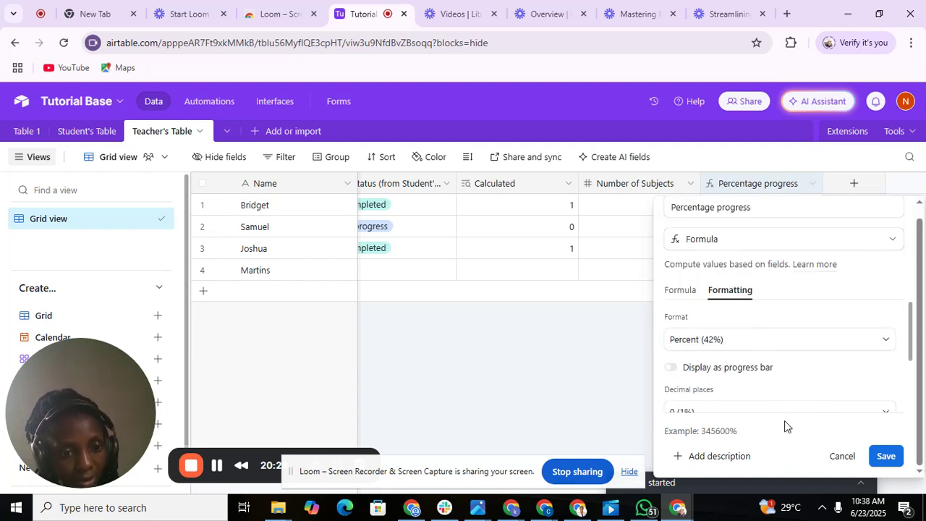
scroll(913, 406, down, 2)
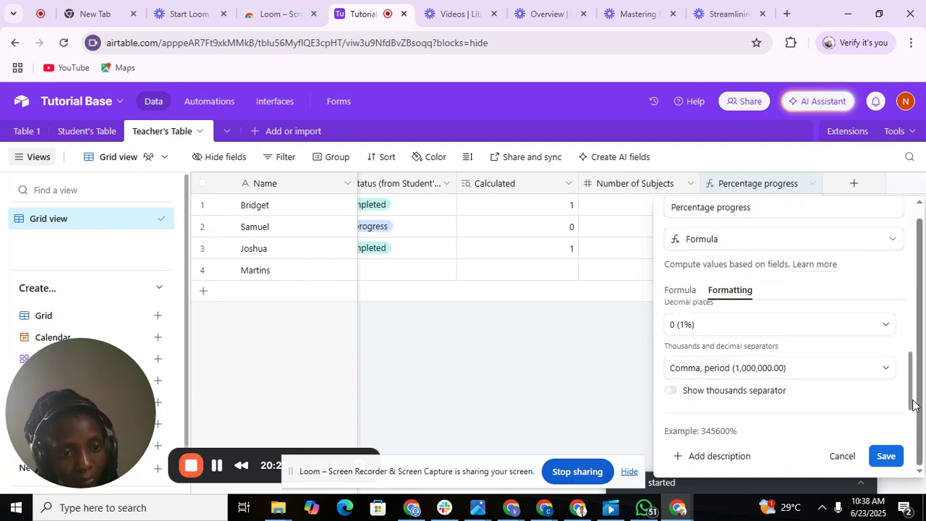
scroll(913, 334, up, 2)
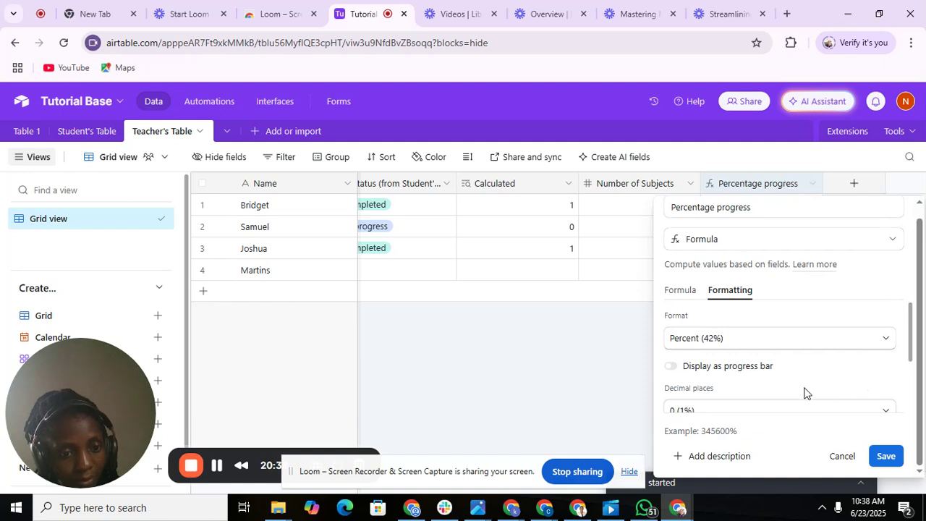
click(688, 370)
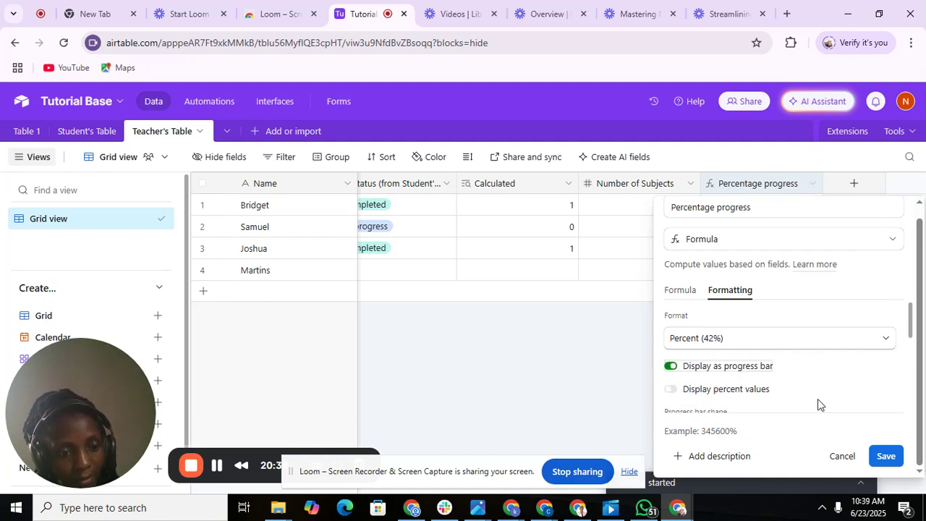
click(883, 456)
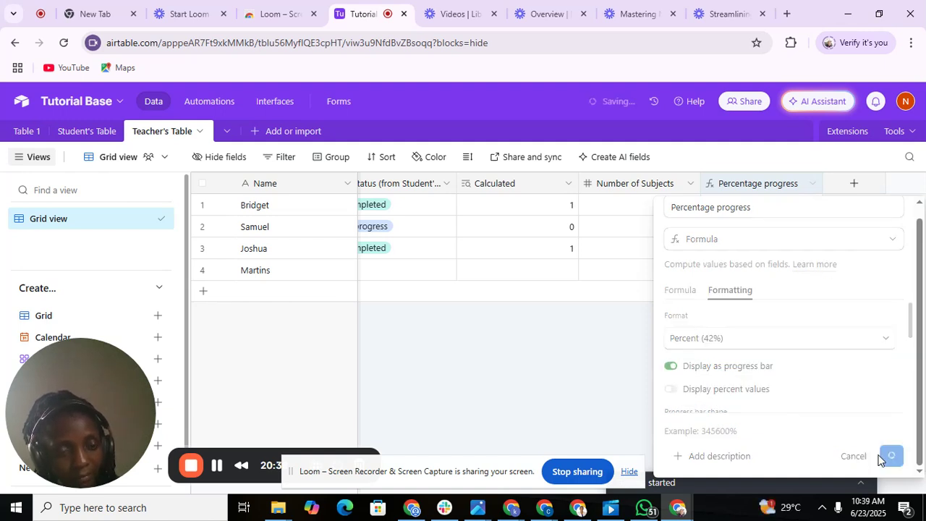